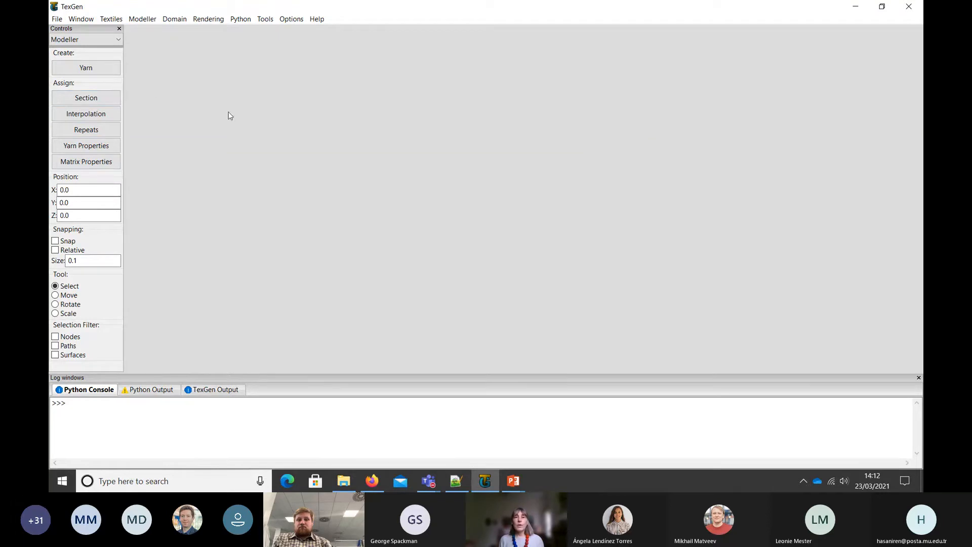
Show the Outliner pane and evaluate a+b in the Python console with a = 1 and b = 2.
left_click(82, 20)
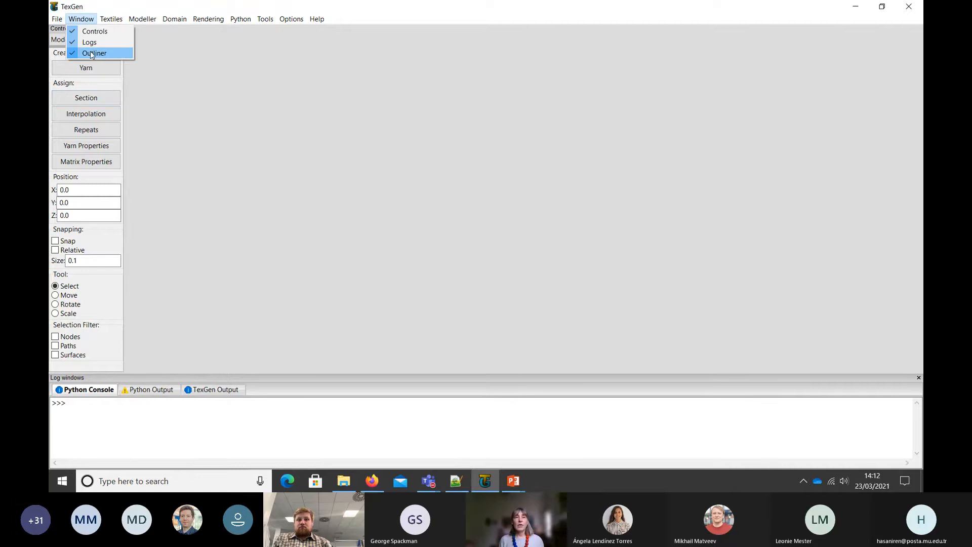
left_click(93, 54)
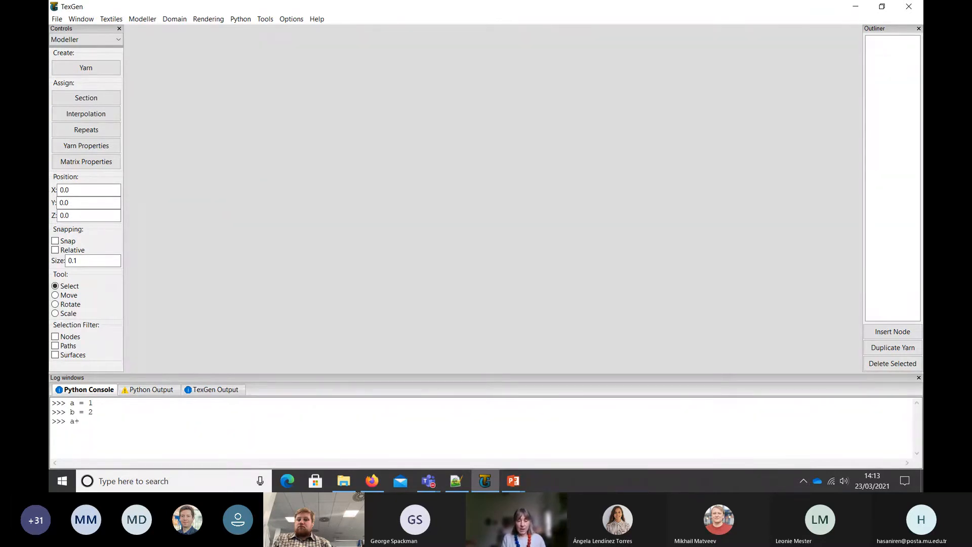
key("Return")
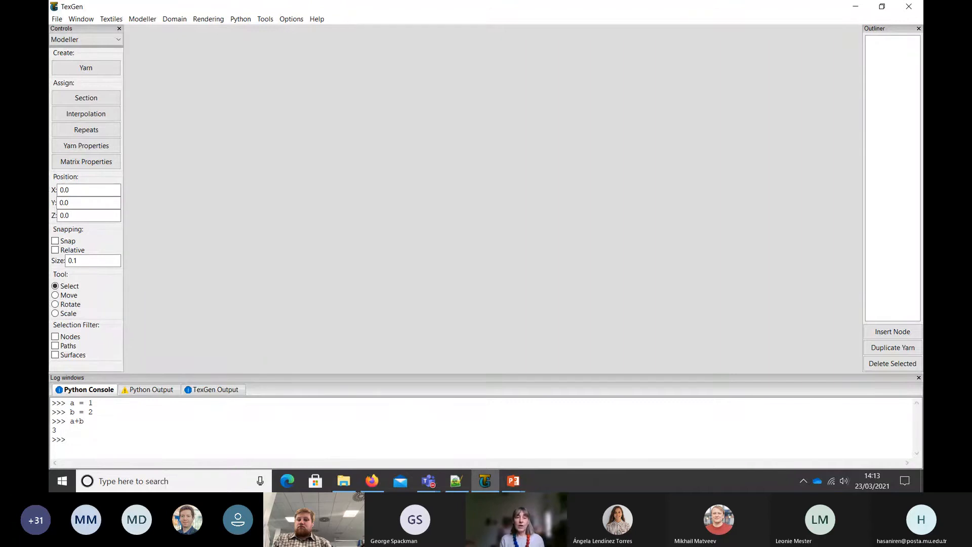
Review the import commands in the Python output log and check the TexGen output log.
left_click(144, 391)
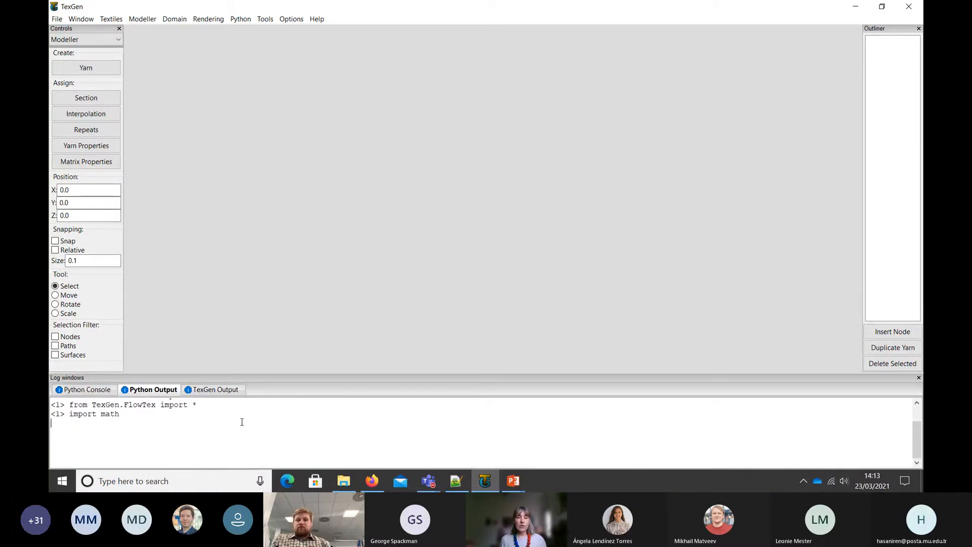
scroll(242, 422, "up", 2)
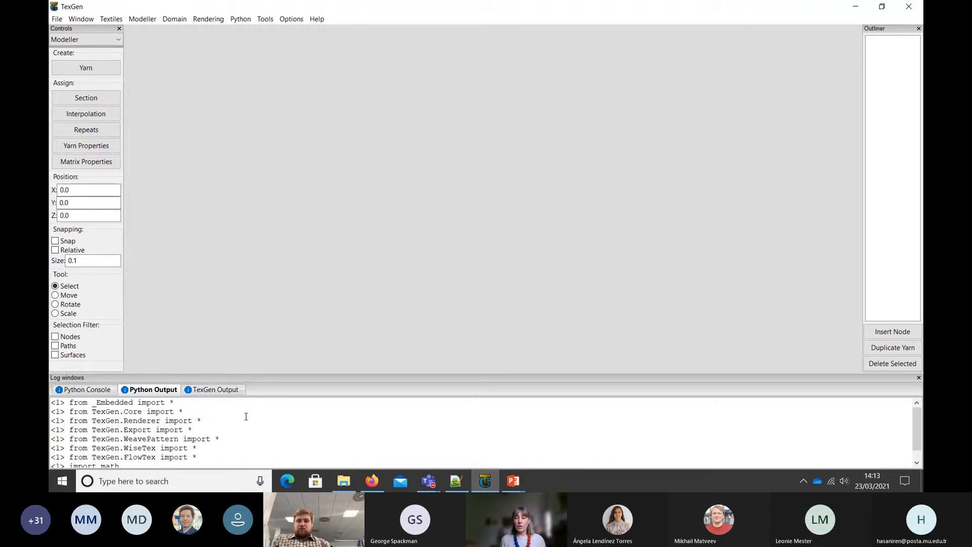
scroll(246, 417, "down", 1)
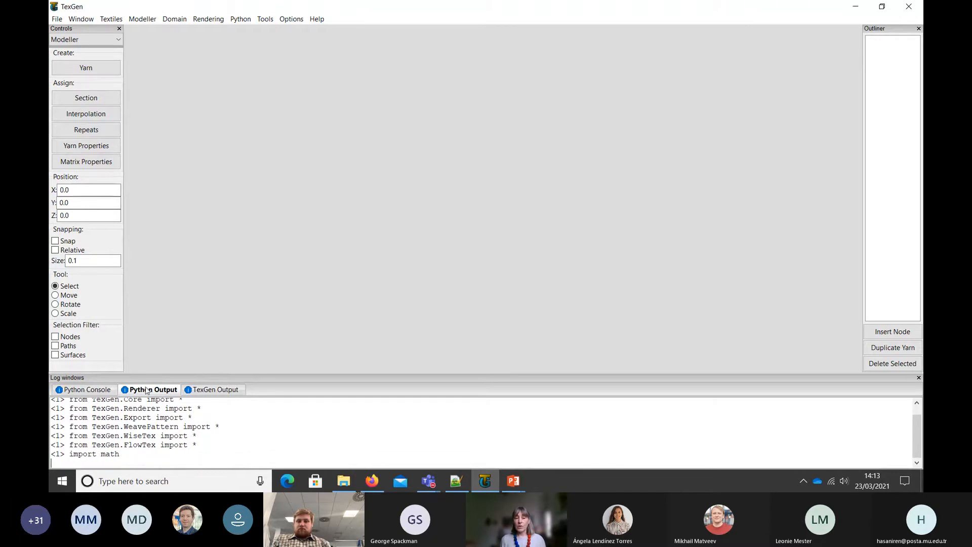
left_click(209, 391)
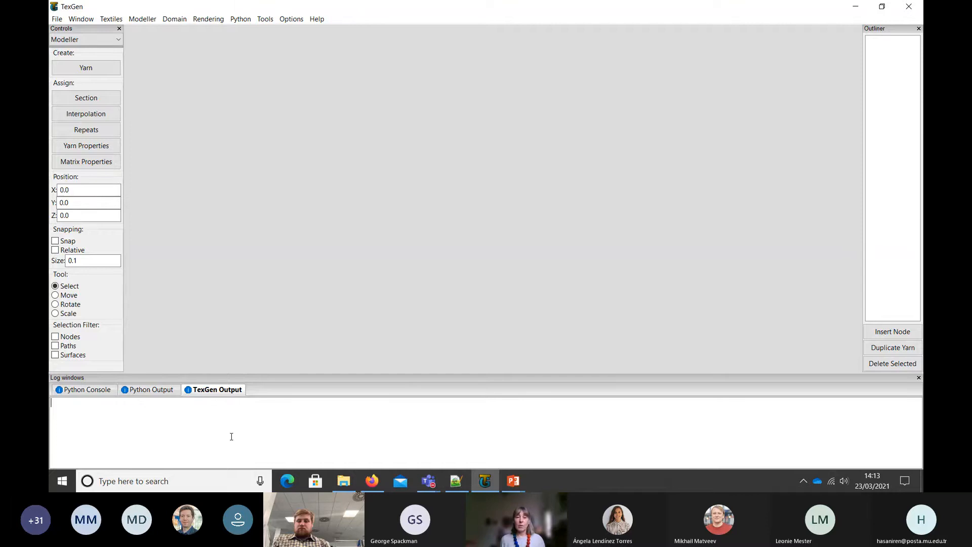
left_click(151, 390)
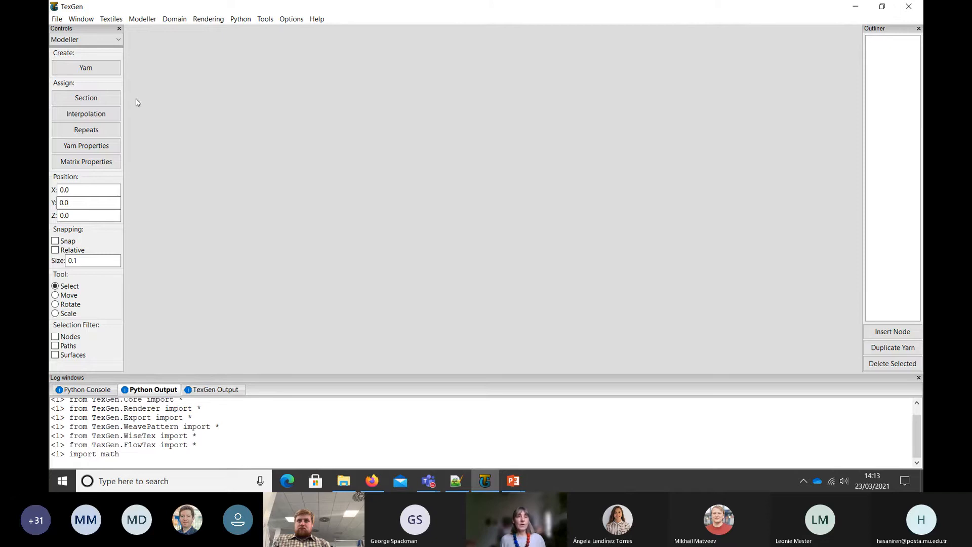
Start a 2D weave textile with 2 warp yarns, 2 weft yarns, spacing 1, width 0.8, thickness 0.2 and model refinement off.
left_click(97, 40)
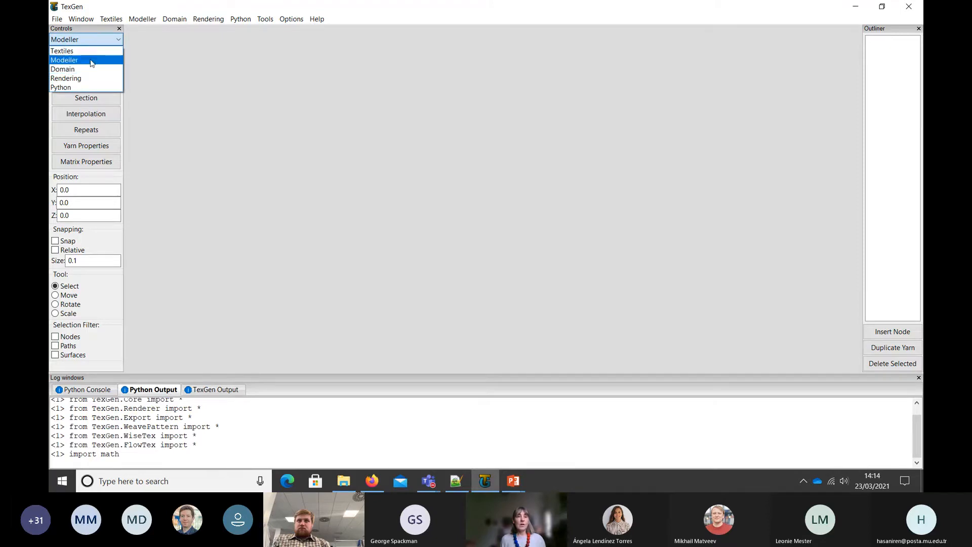
left_click(84, 52)
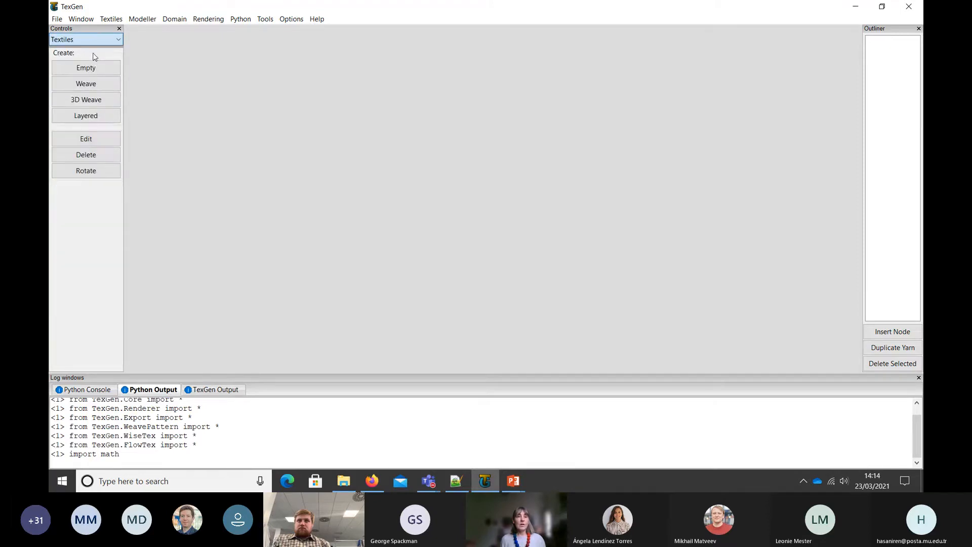
left_click(86, 84)
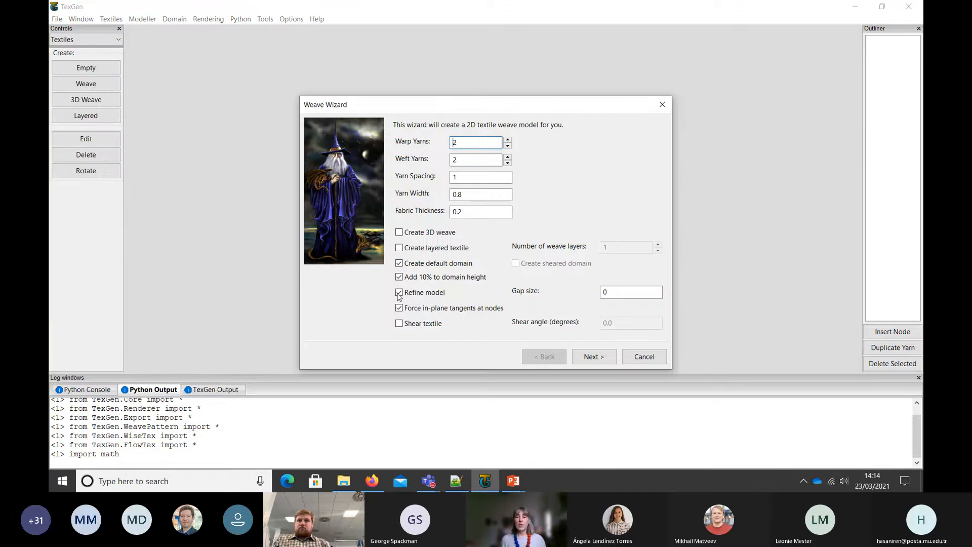
left_click(399, 292)
left_click(595, 356)
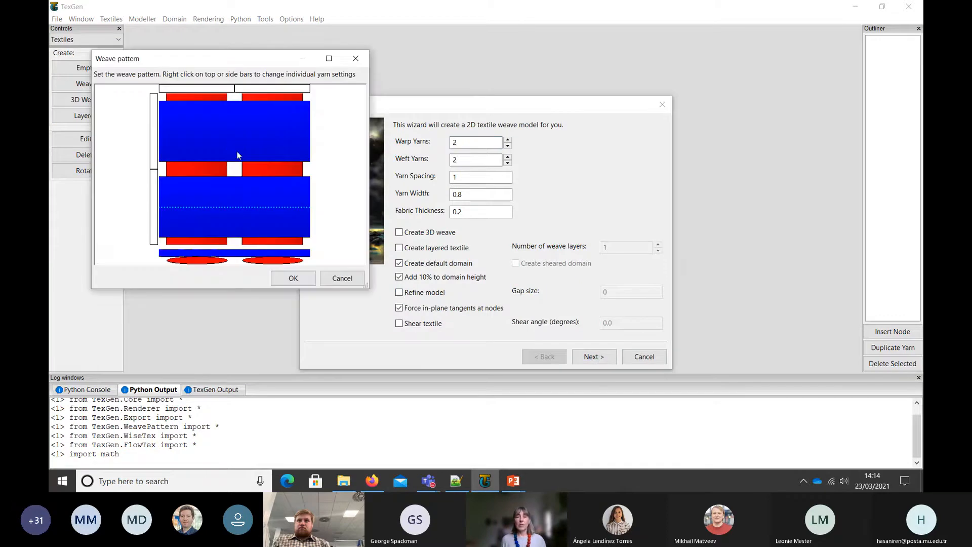
Swap the upper-left and lower-right yarn crossings to form a plain weave pattern, and generate the textile.
left_click(211, 136)
left_click(270, 203)
left_click(291, 278)
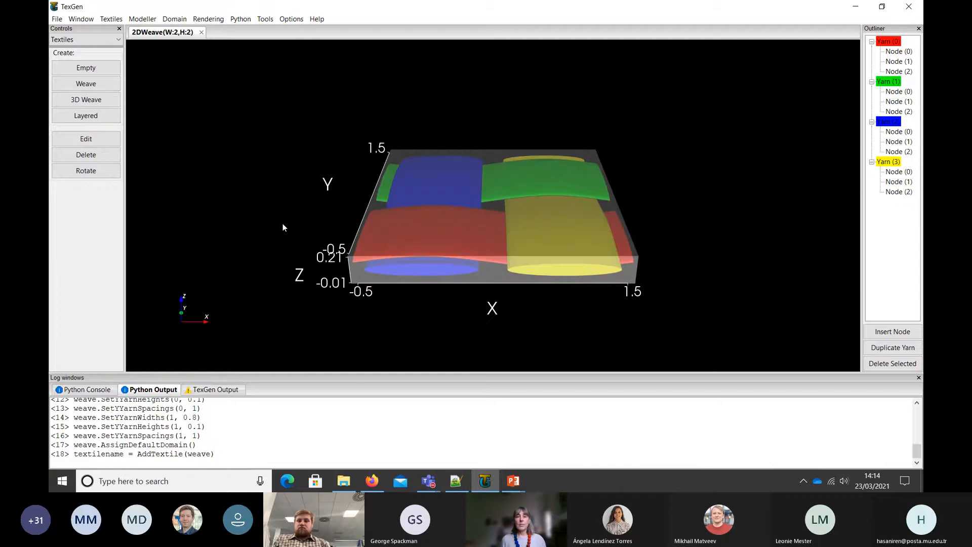
Read through the recorded Python commands that built the weave, from the imports to adding the textile.
left_click_drag(283, 223, 202, 163)
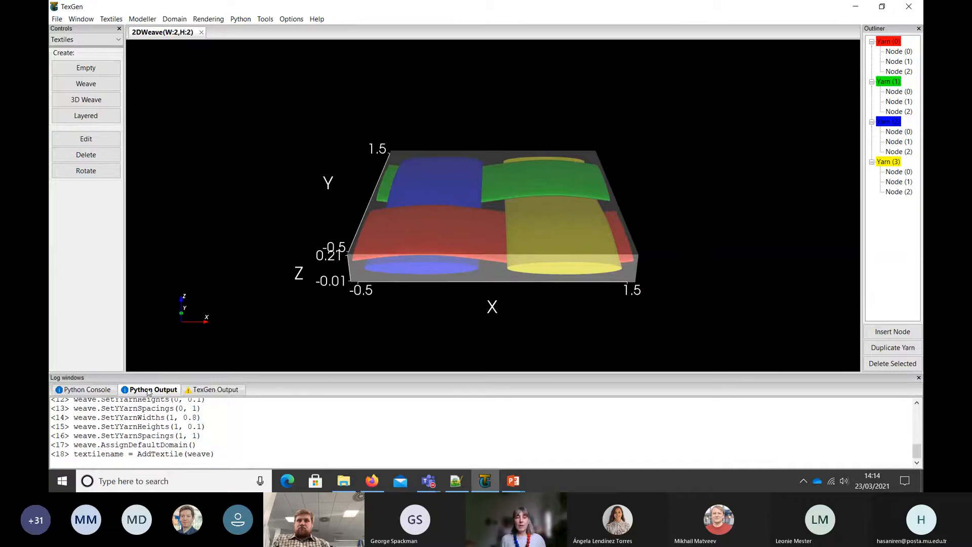
scroll(242, 444, "up", 10)
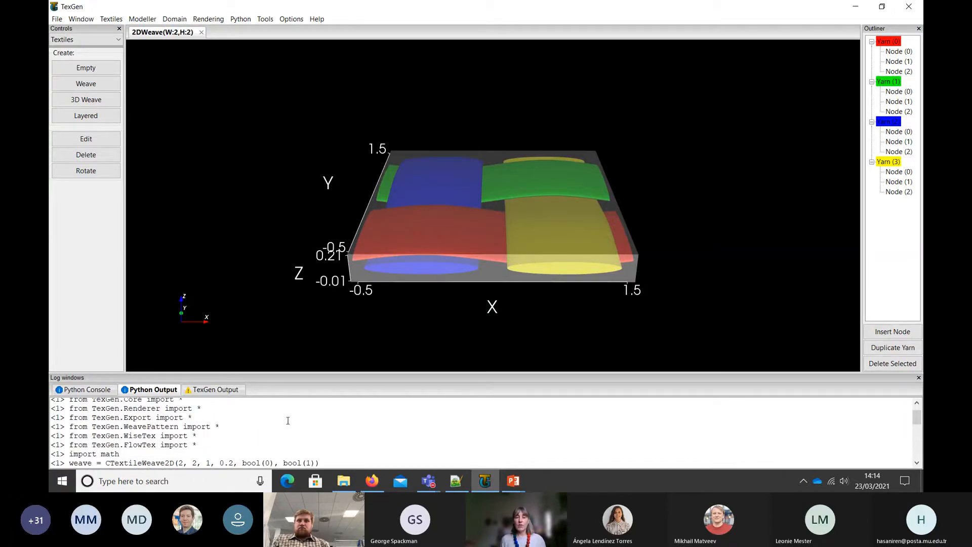
scroll(287, 421, "down", 2)
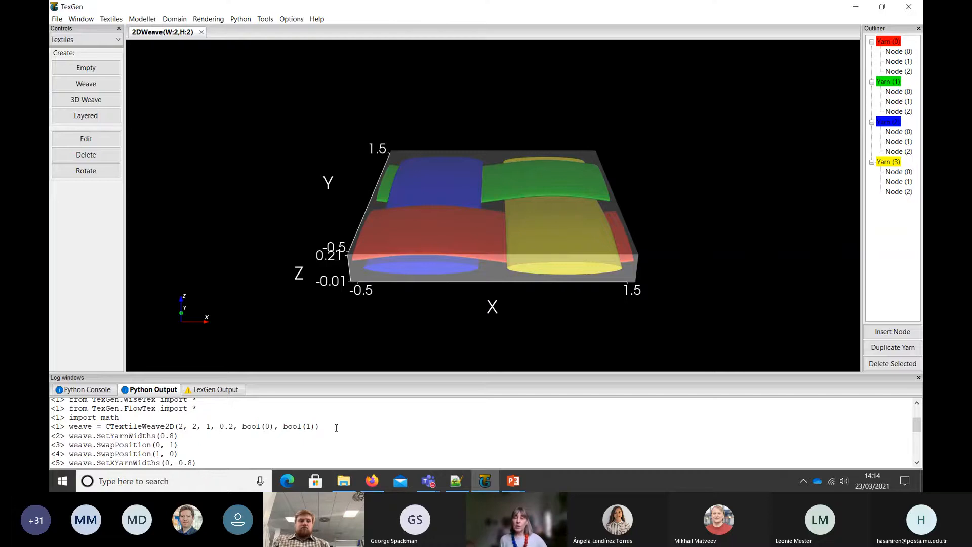
scroll(337, 428, "down", 1)
scroll(337, 425, "down", 3)
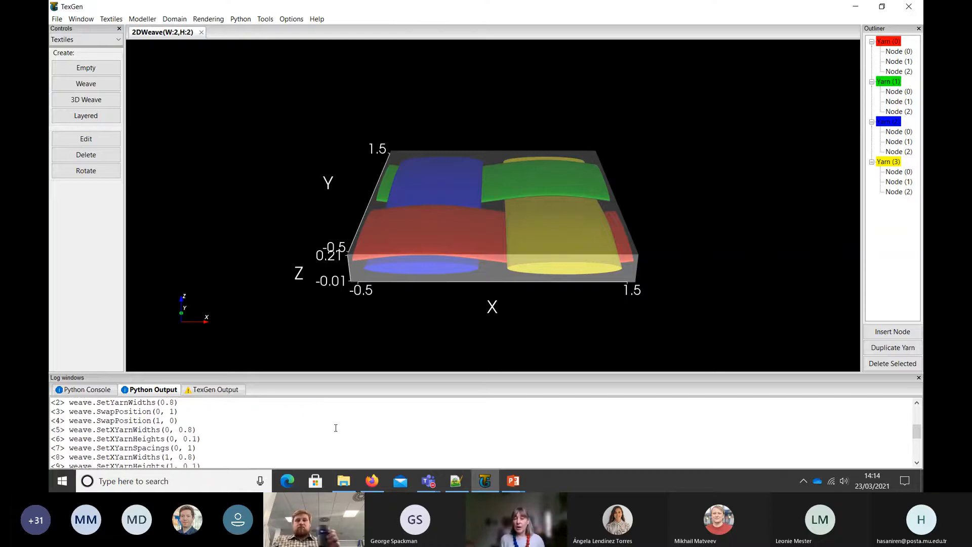
scroll(339, 422, "down", 1)
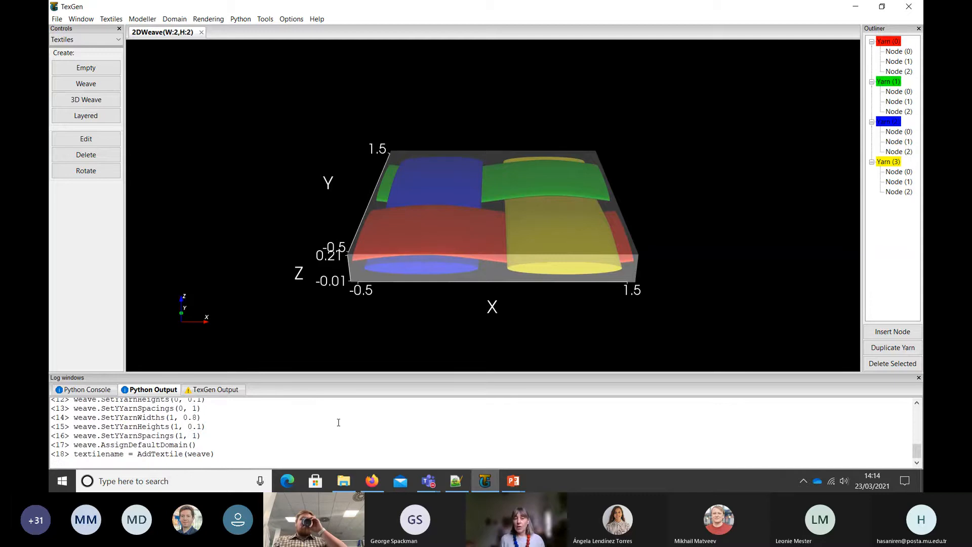
scroll(347, 418, "up", 10)
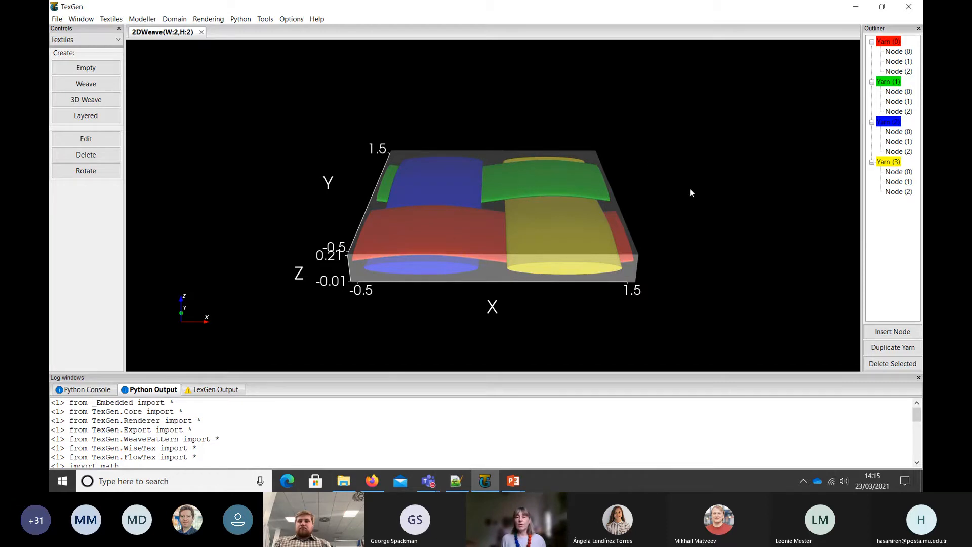
Turn on X-ray rendering for the 2D weave.
left_click_drag(680, 232, 736, 187)
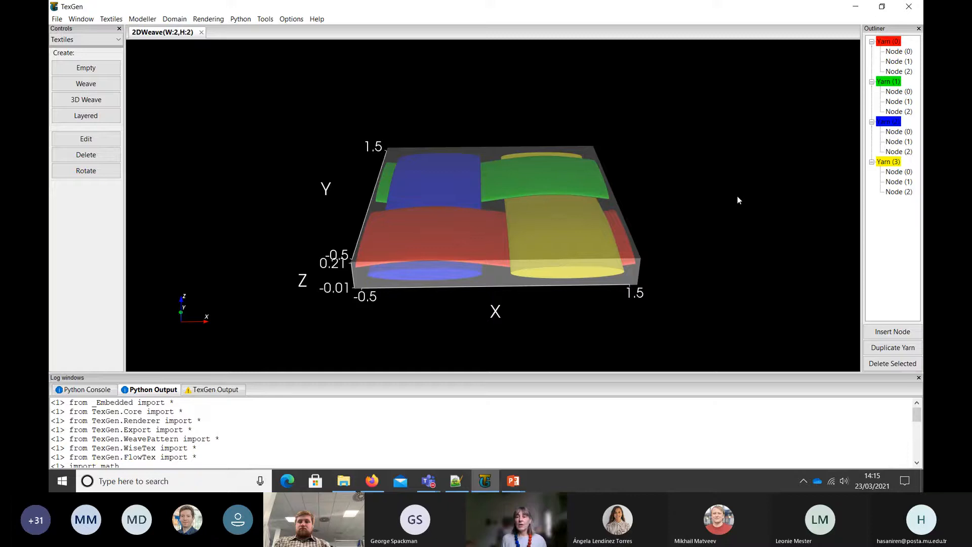
middle_click_drag(737, 195, 712, 183)
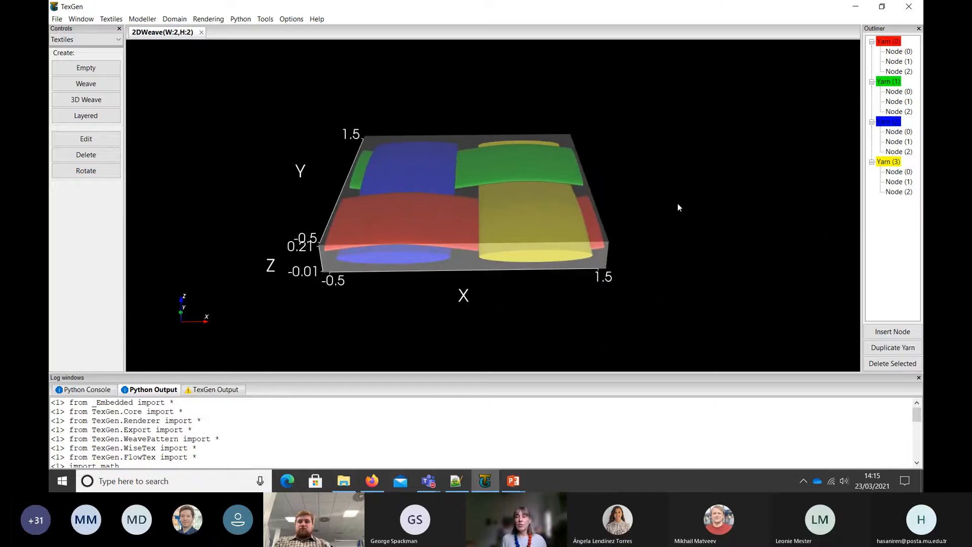
right_click_drag(685, 209, 750, 146)
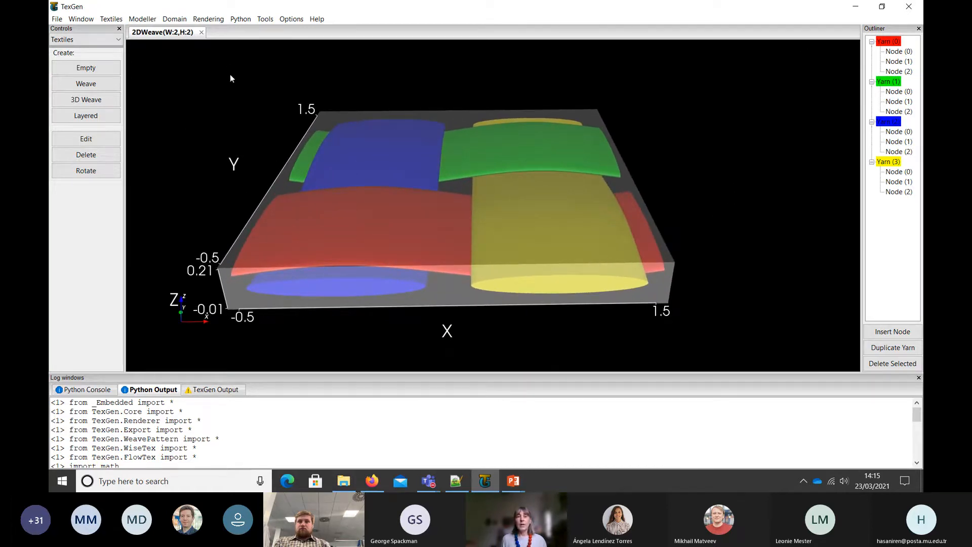
left_click(209, 18)
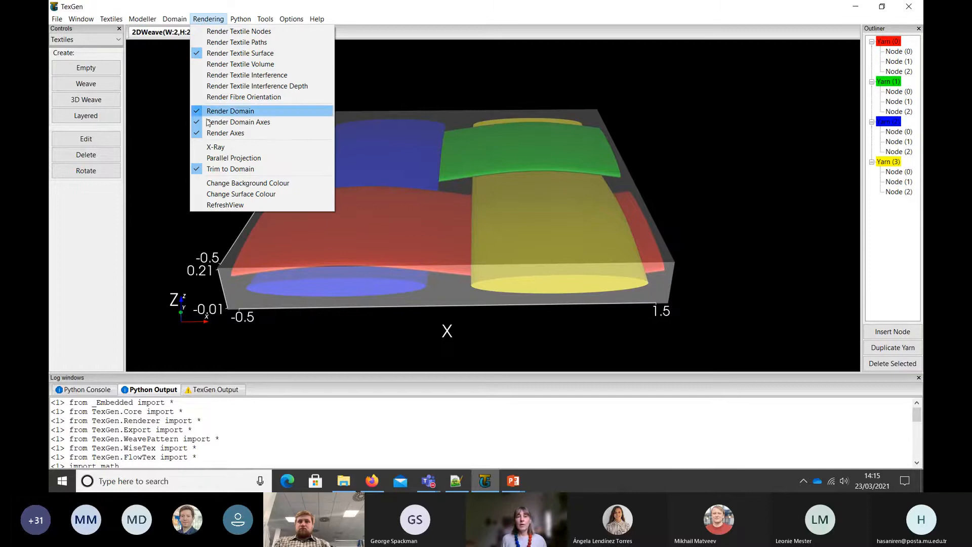
left_click(229, 147)
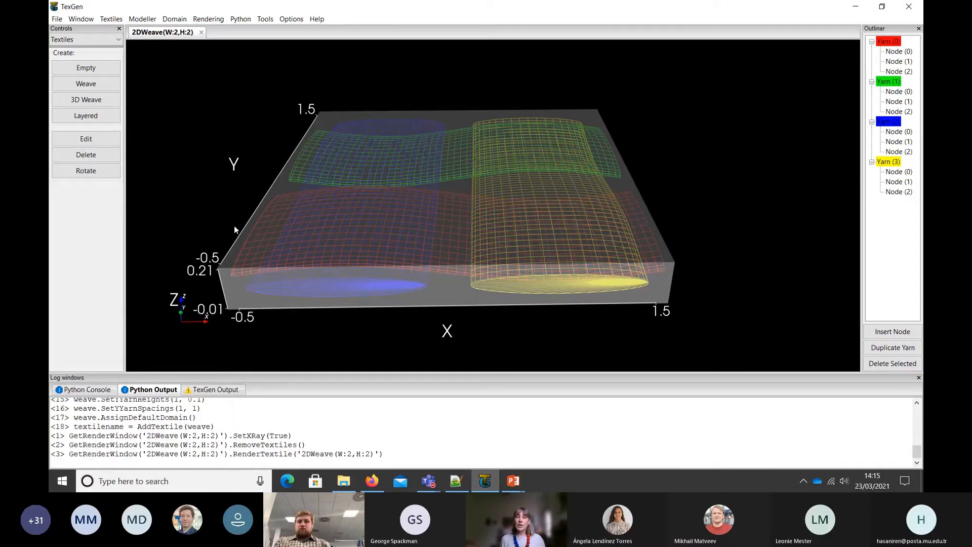
Render the textile nodes and yarn paths of the 2D weave.
left_click_drag(234, 226, 248, 213)
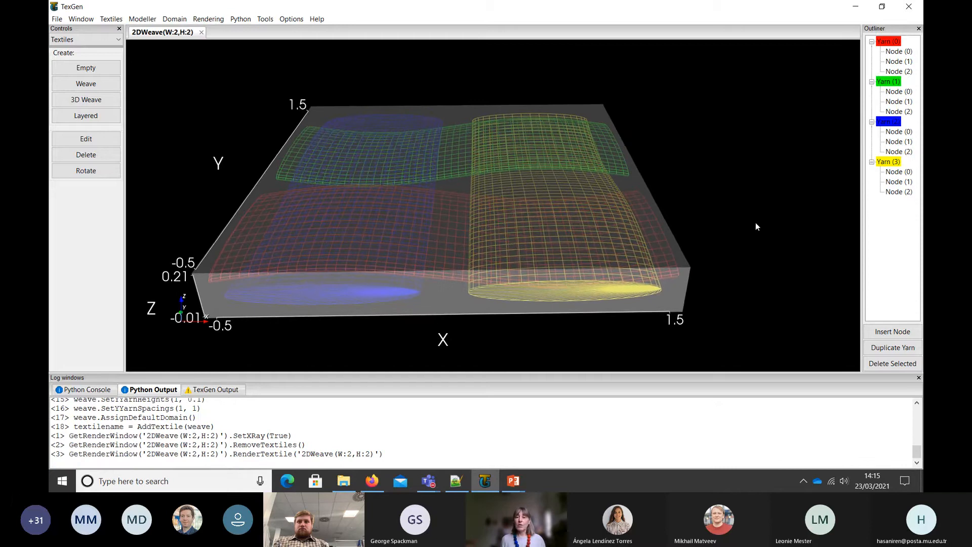
scroll(755, 222, "up", 3)
left_click(209, 19)
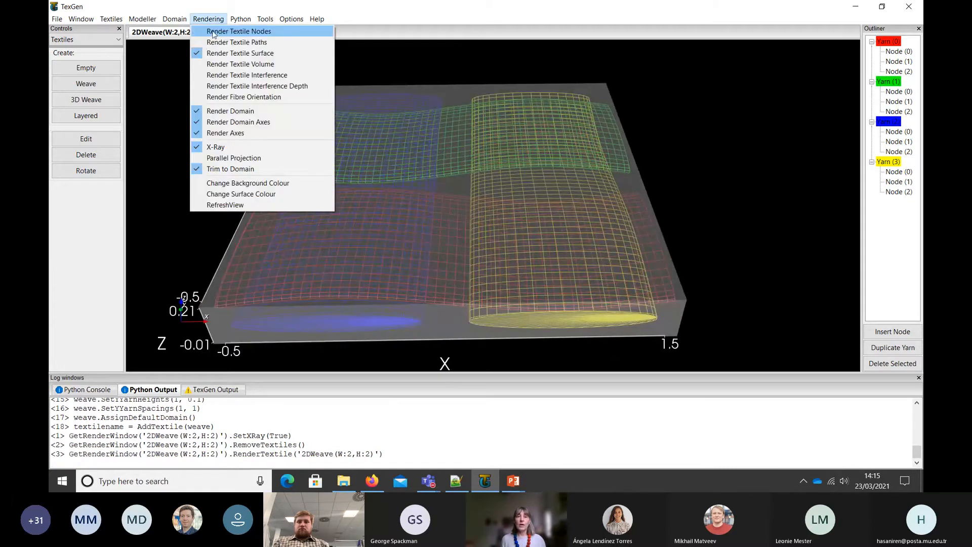
left_click(215, 31)
left_click(208, 18)
left_click(223, 42)
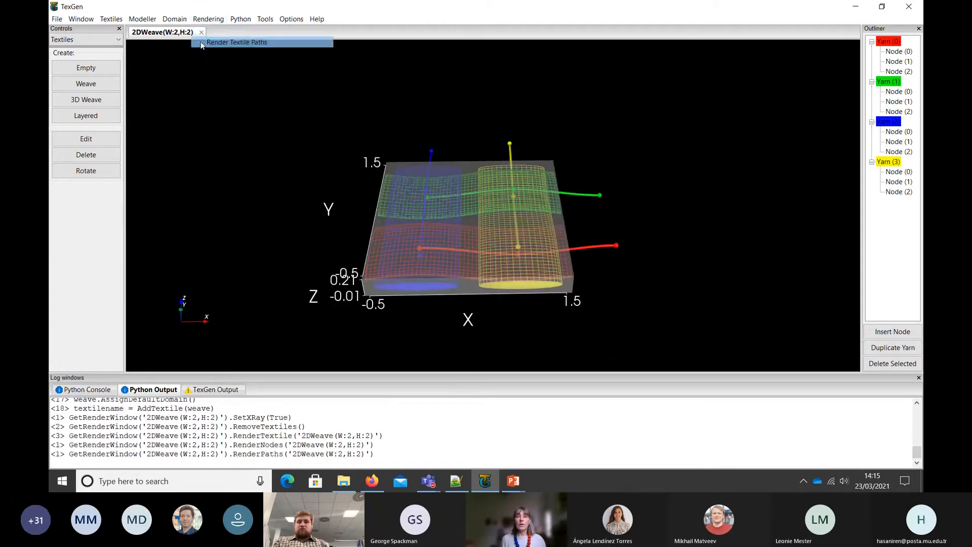
scroll(333, 202, "up", 4)
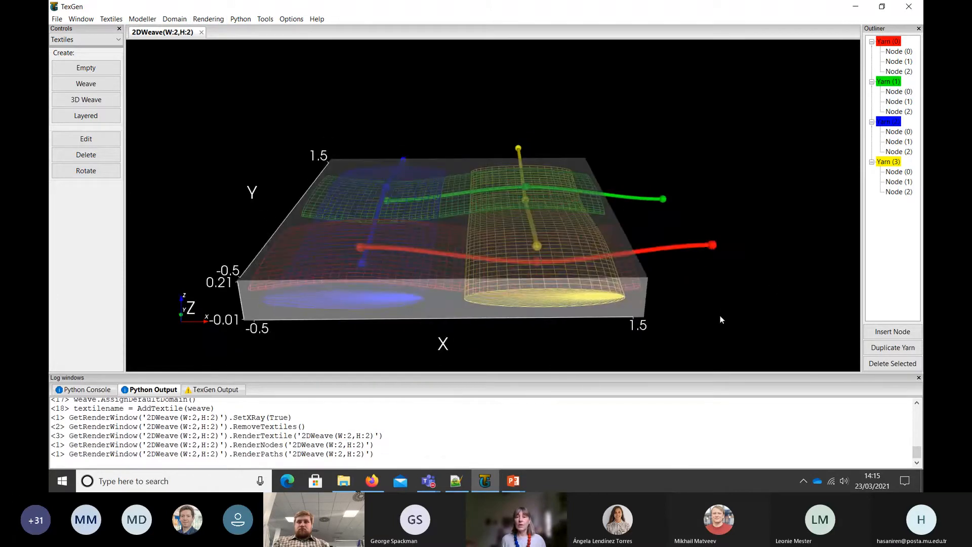
left_click_drag(738, 197, 737, 204)
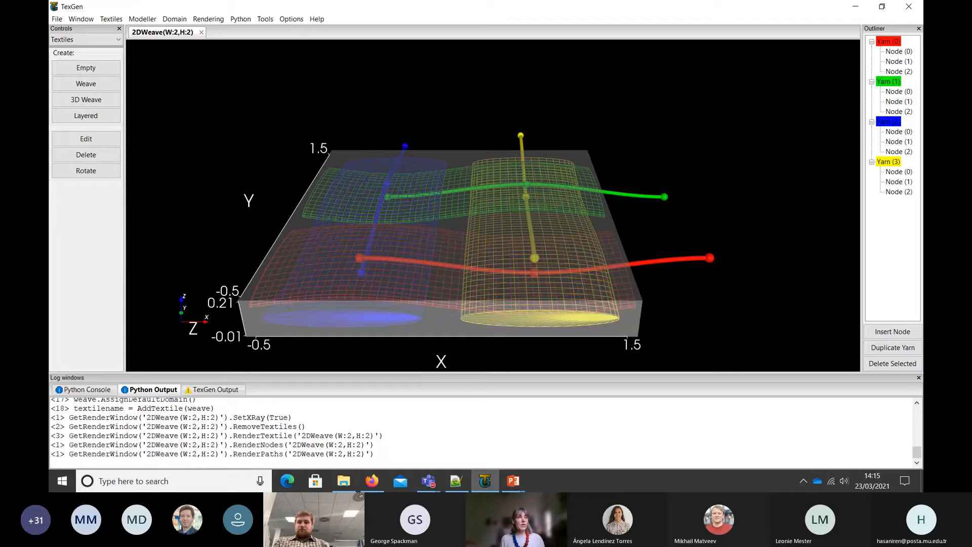
Switch to the PowerPoint slide show to view the TexGen Class Hierarchy diagram.
left_click(517, 486)
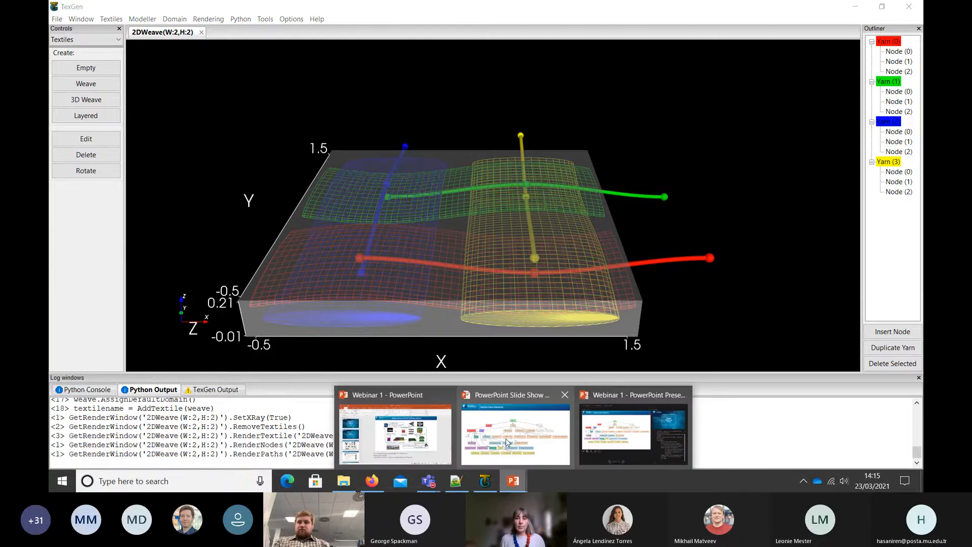
left_click(508, 442)
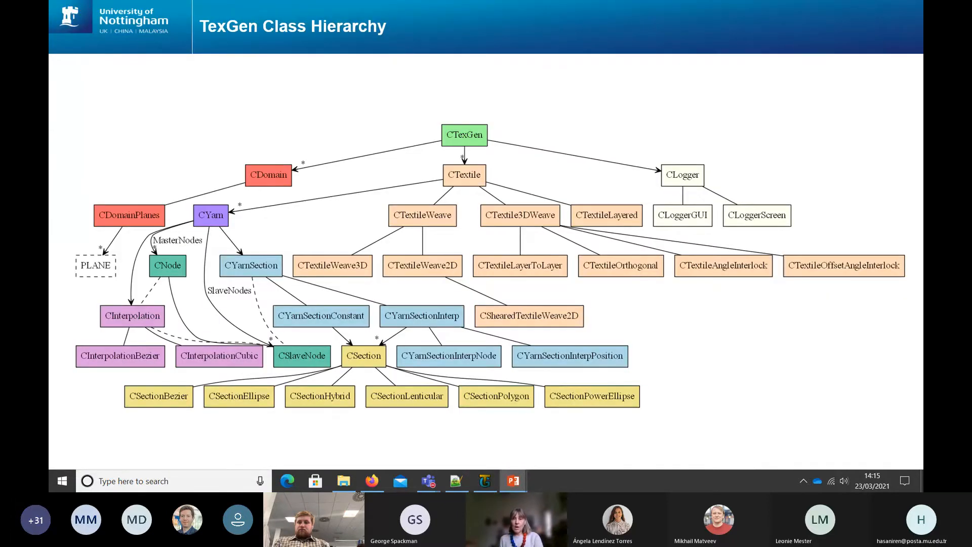
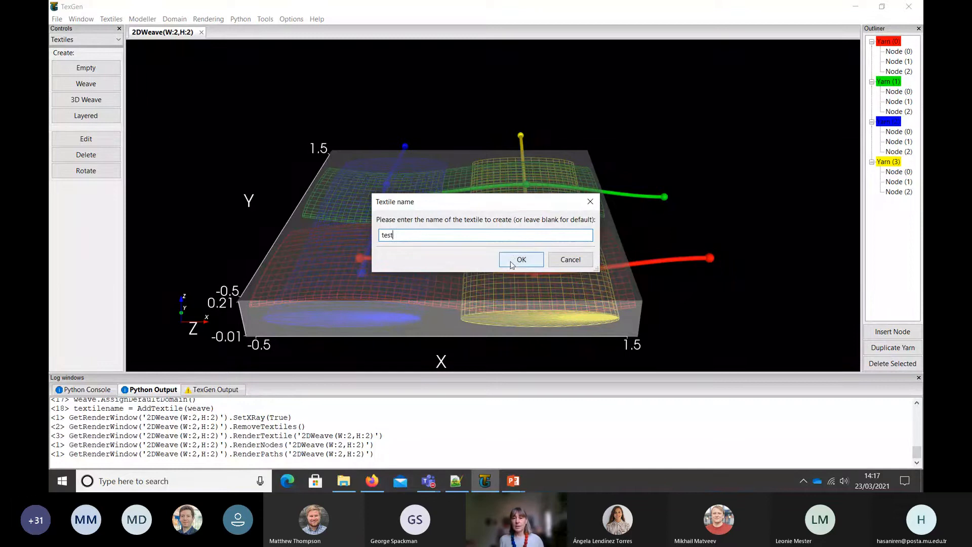
Create an empty textile named test, compare it with the 2D weave model, and return to it.
left_click(521, 259)
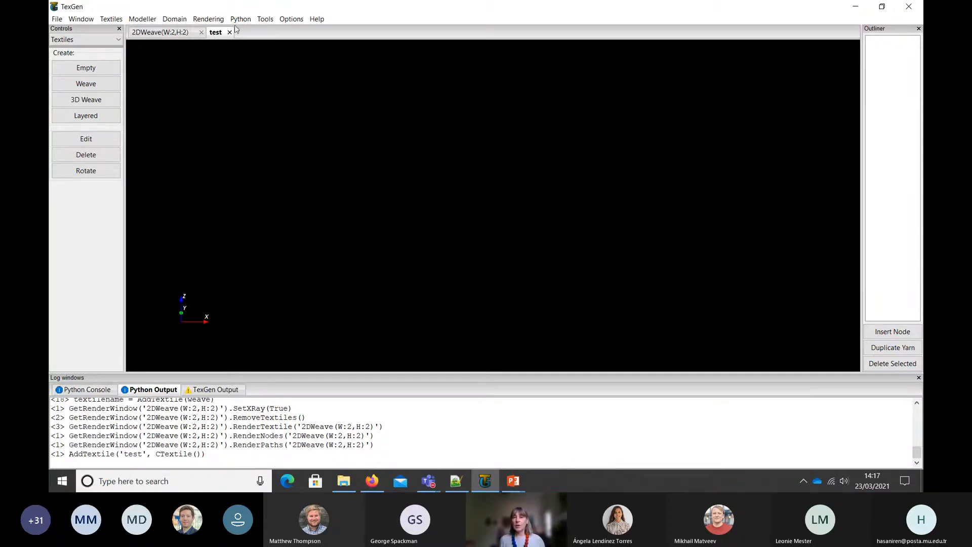
left_click(157, 34)
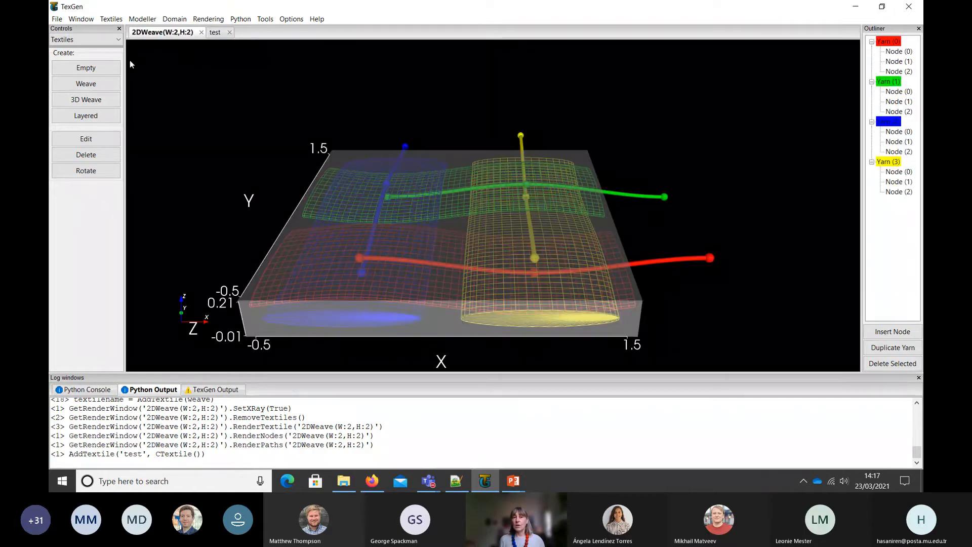
left_click(214, 32)
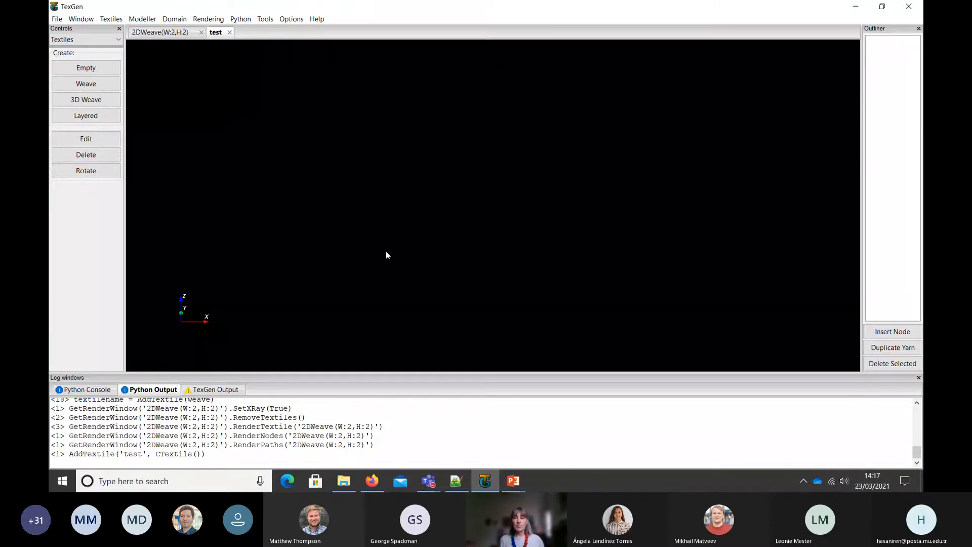
Switch to the PowerPoint slide show to view the Generating a Textile and Yarn Specification slides.
left_click(513, 480)
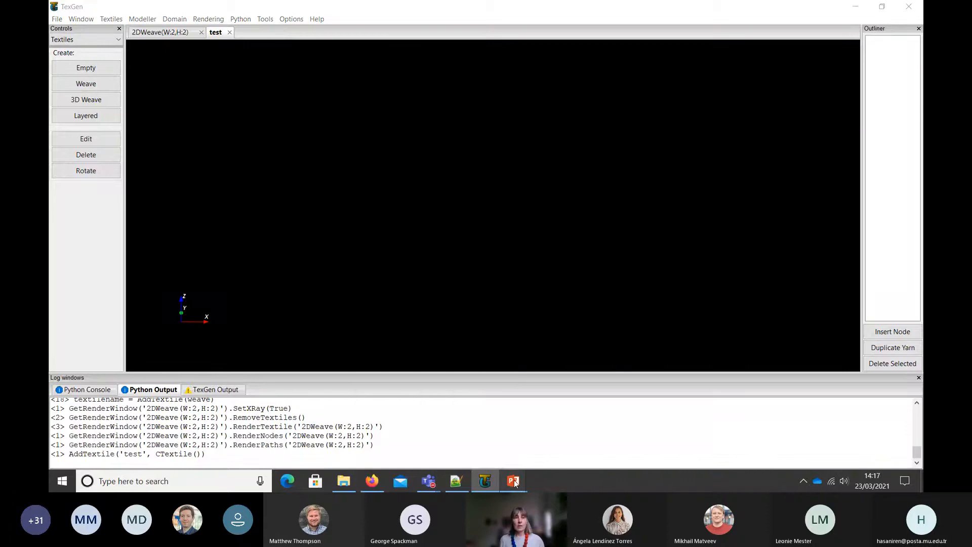
left_click(475, 455)
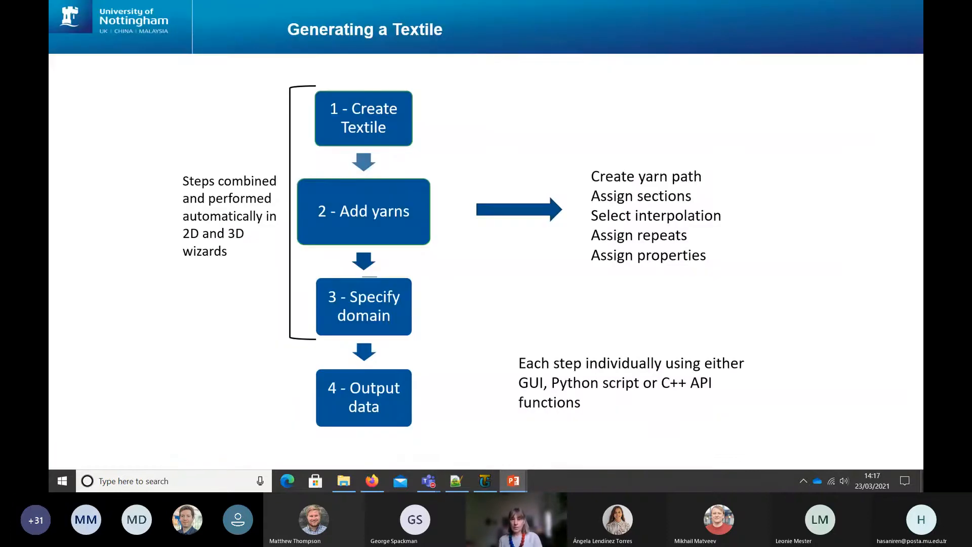
left_click(76, 368)
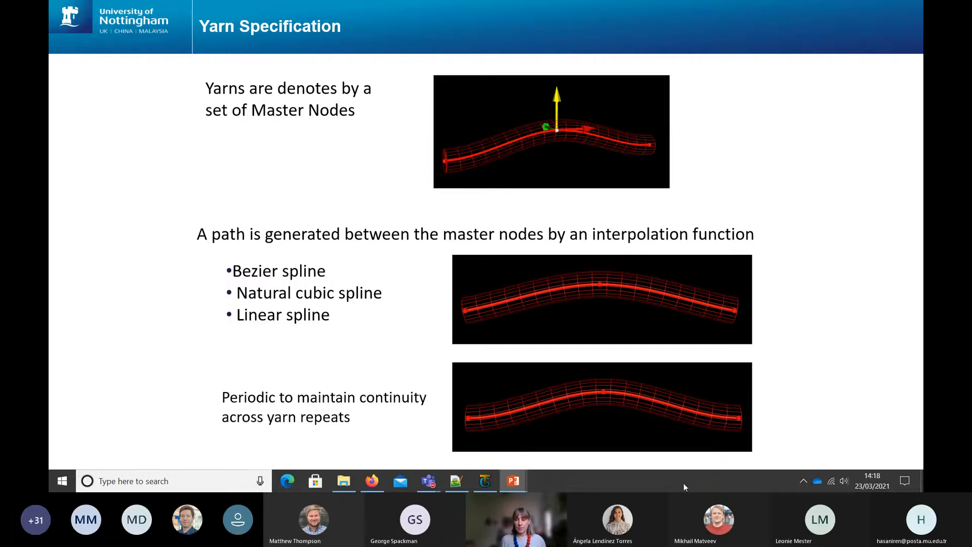
Switch back to TexGen and create a yarn in the test textile from (0, 0, 0) to (10, 0, 0) with 3 nodes.
left_click(485, 481)
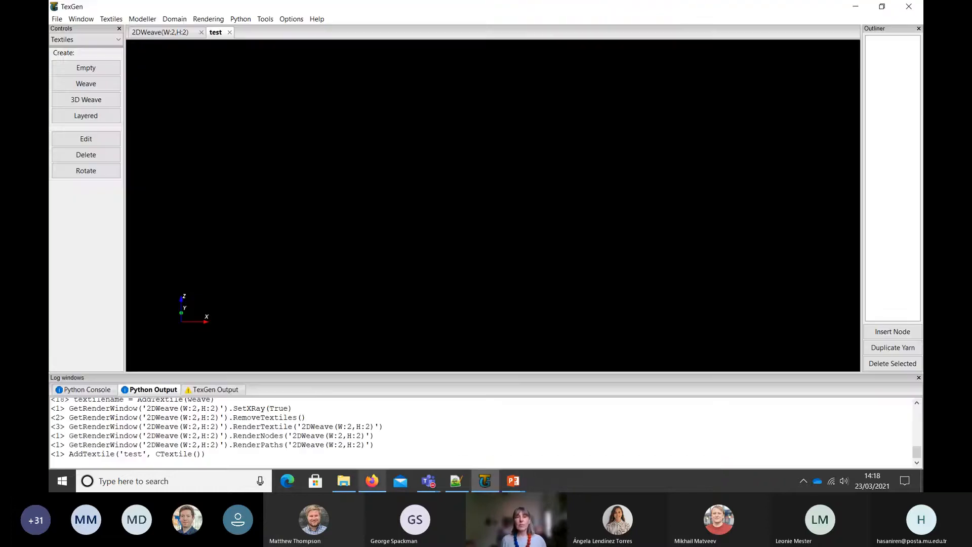
left_click(83, 39)
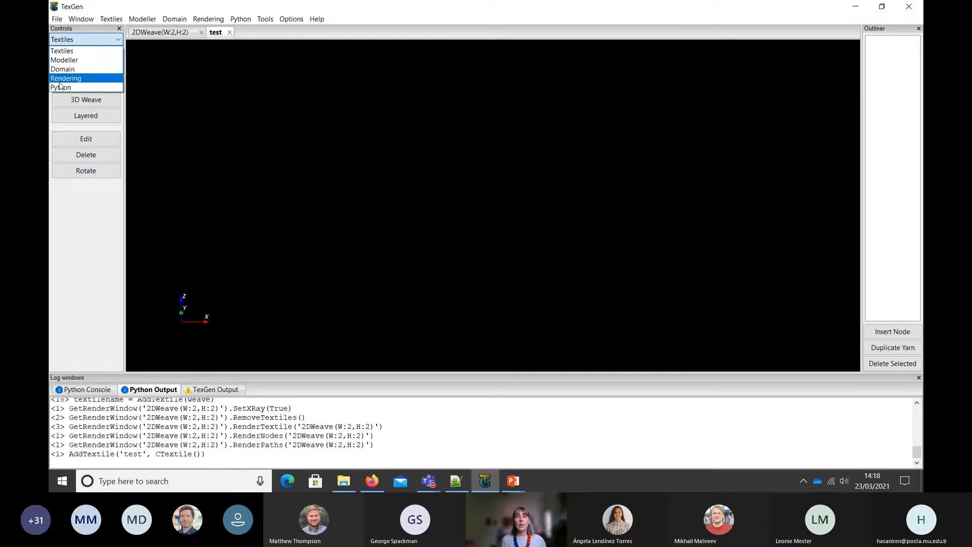
left_click(64, 60)
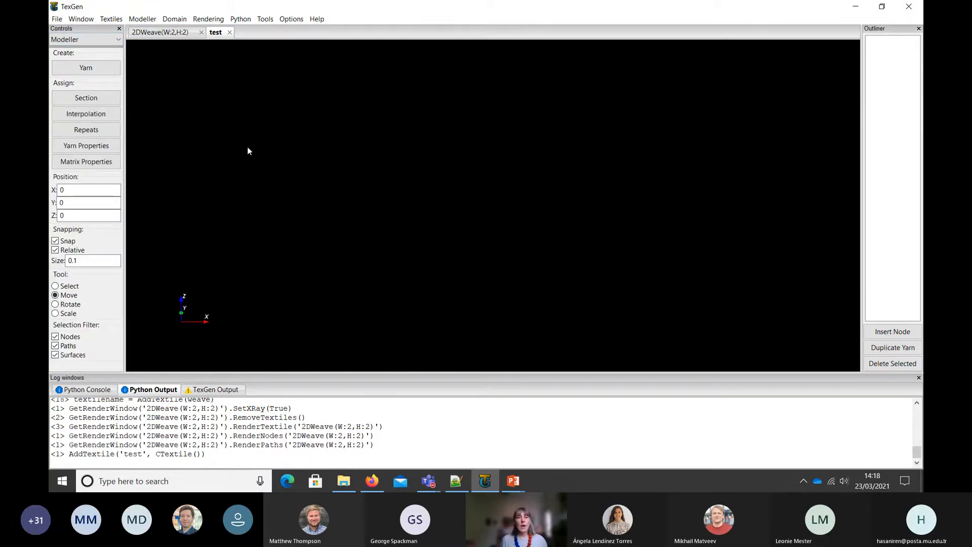
left_click(81, 69)
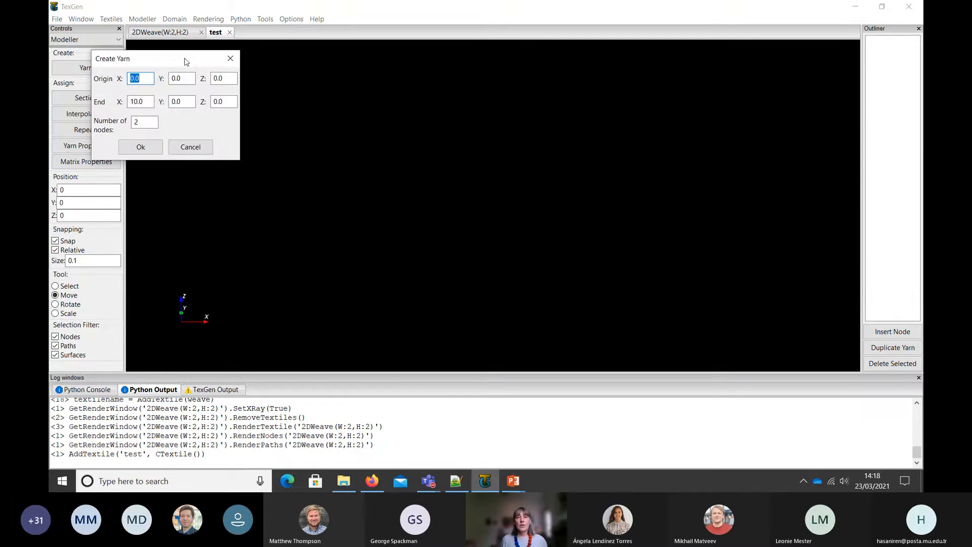
left_click_drag(187, 62, 428, 120)
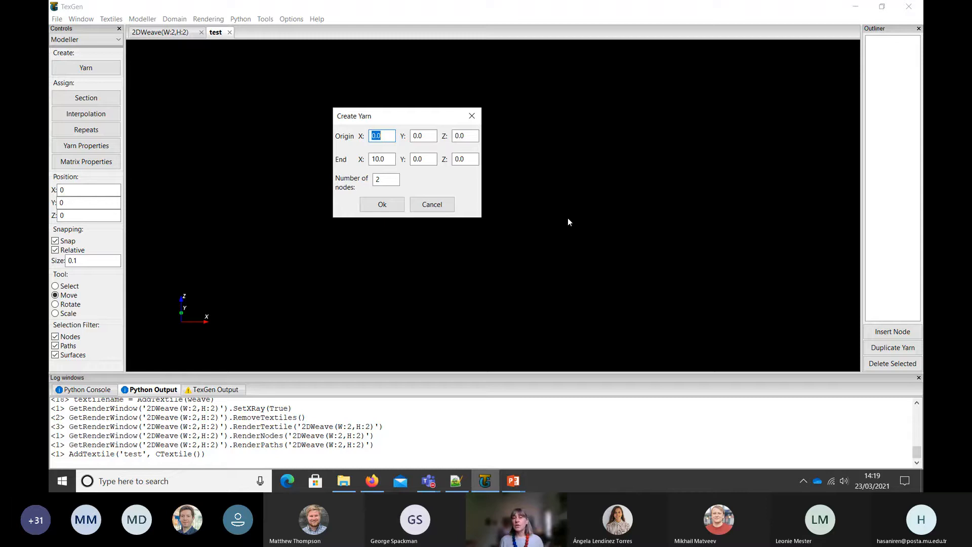
double_click(385, 180)
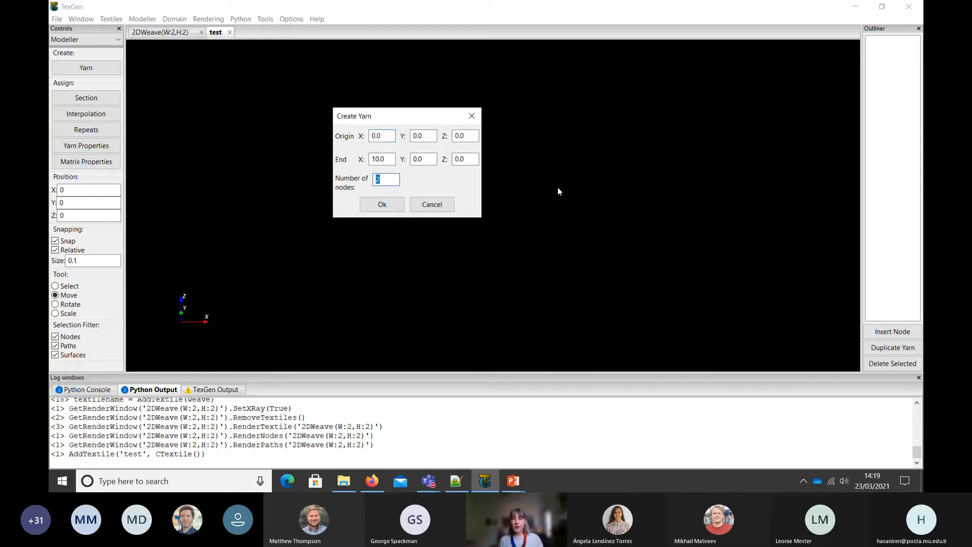
type("3")
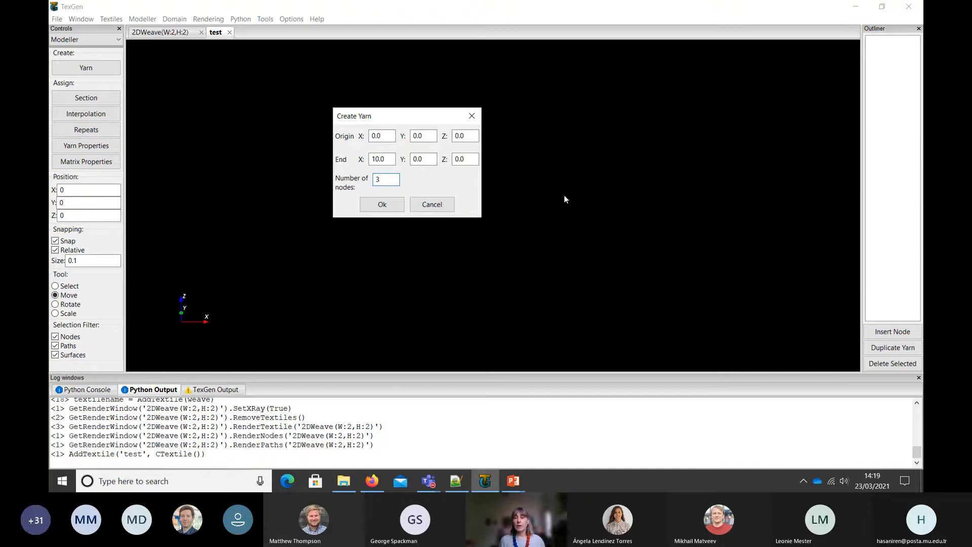
left_click(376, 205)
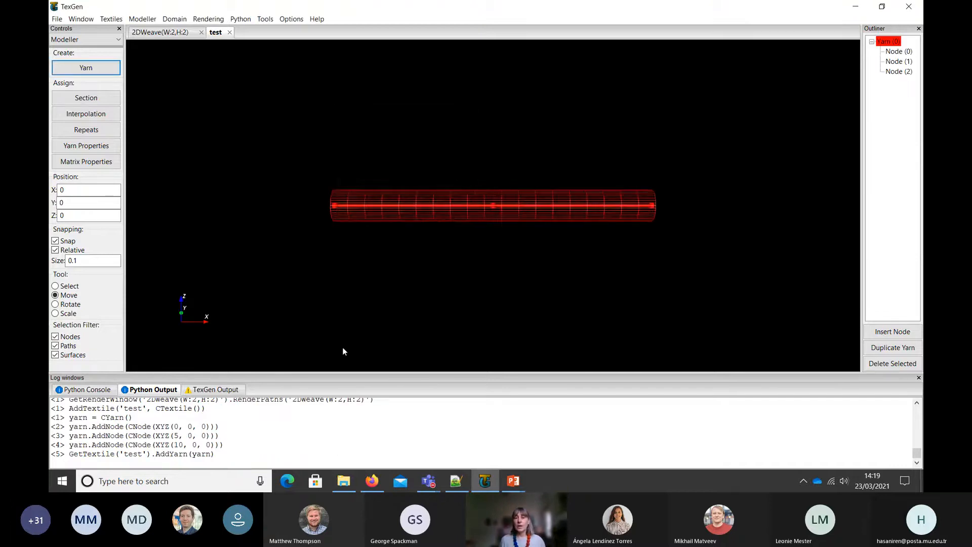
Raise the yarn's middle node freehand along the Z axis to about 1.7.
left_click_drag(326, 276, 430, 239)
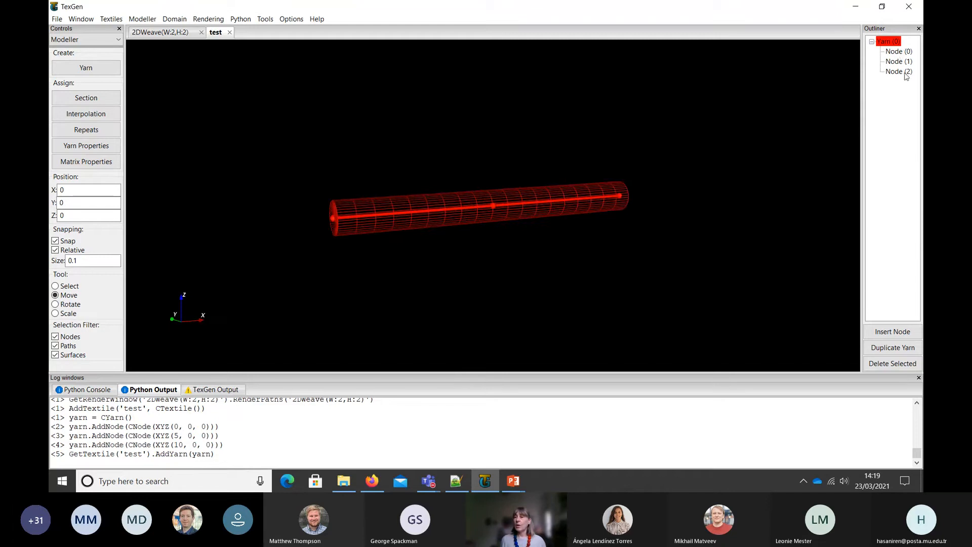
left_click_drag(512, 256, 523, 273)
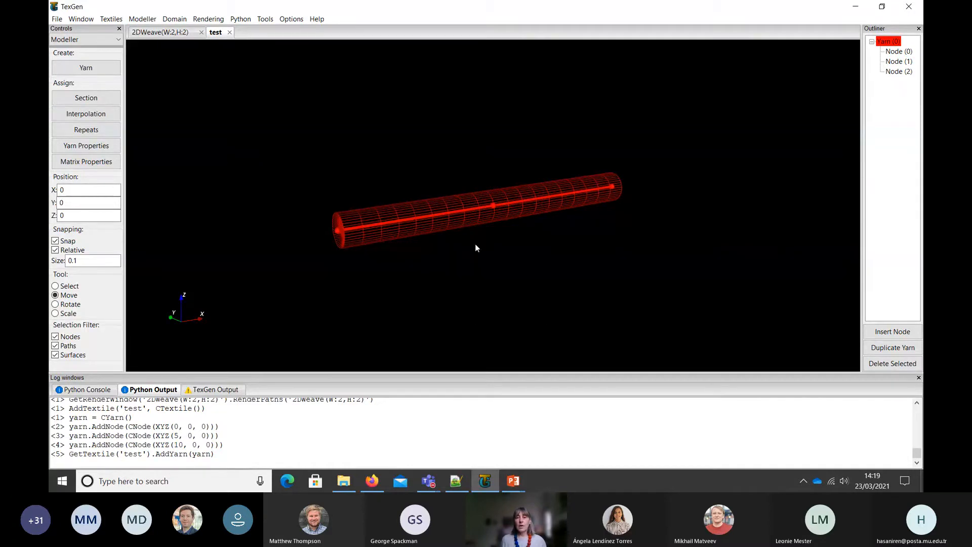
left_click(493, 206)
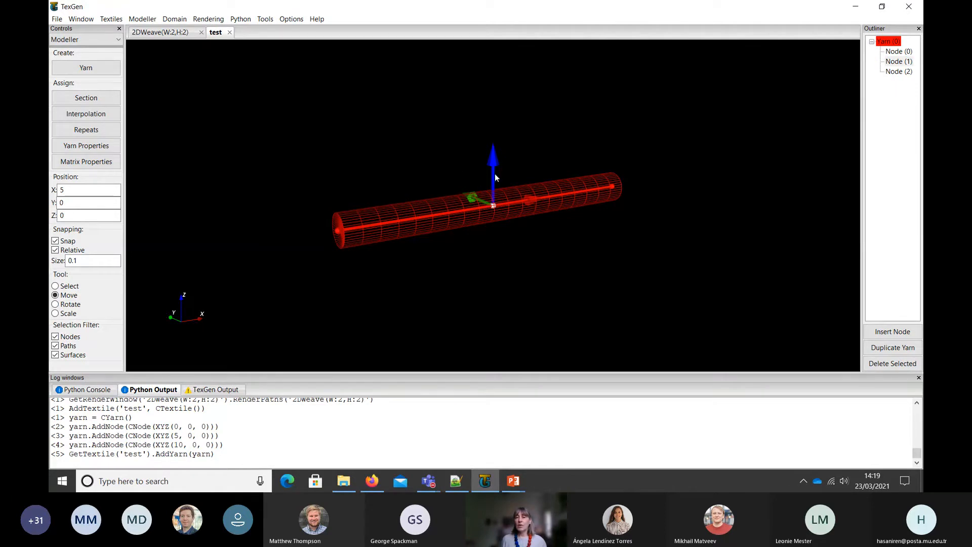
left_click_drag(493, 175, 490, 156)
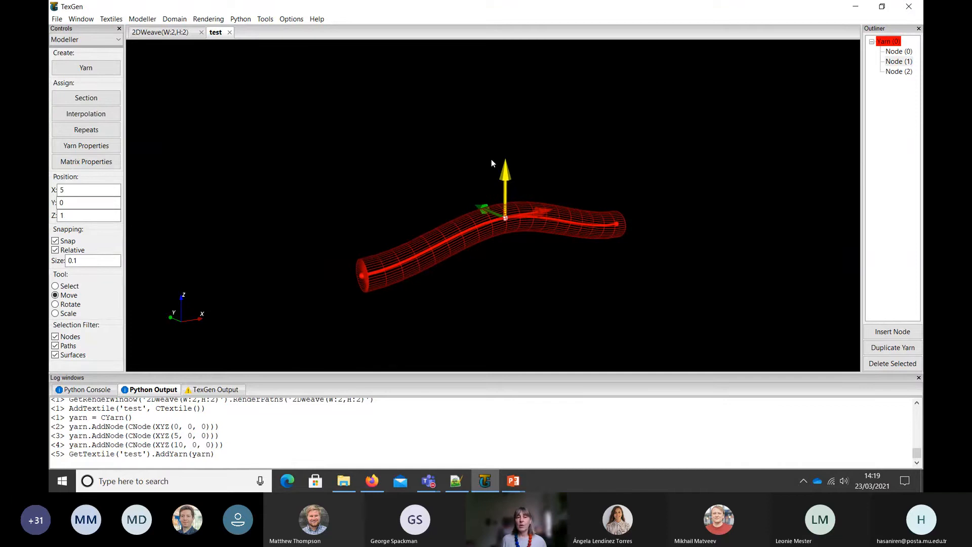
left_click_drag(491, 156, 497, 138)
left_click_drag(556, 308, 442, 253)
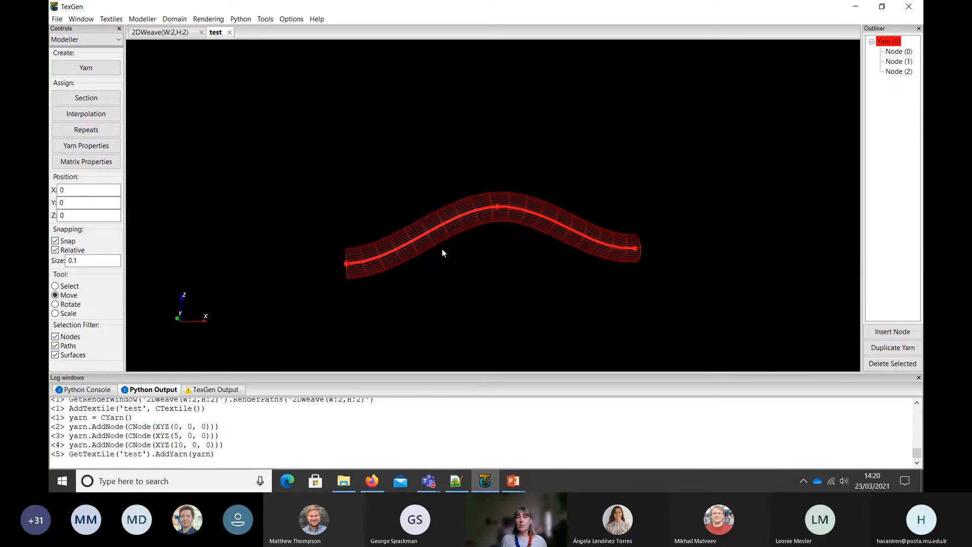
Set the Z position of the yarn's middle node to 2.
left_click(496, 207)
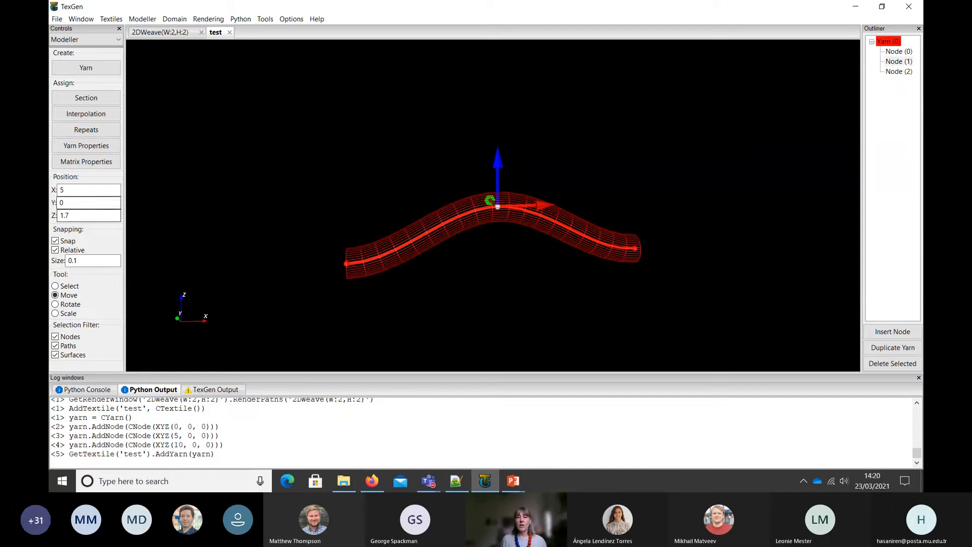
double_click(71, 216)
type("2")
key("Return")
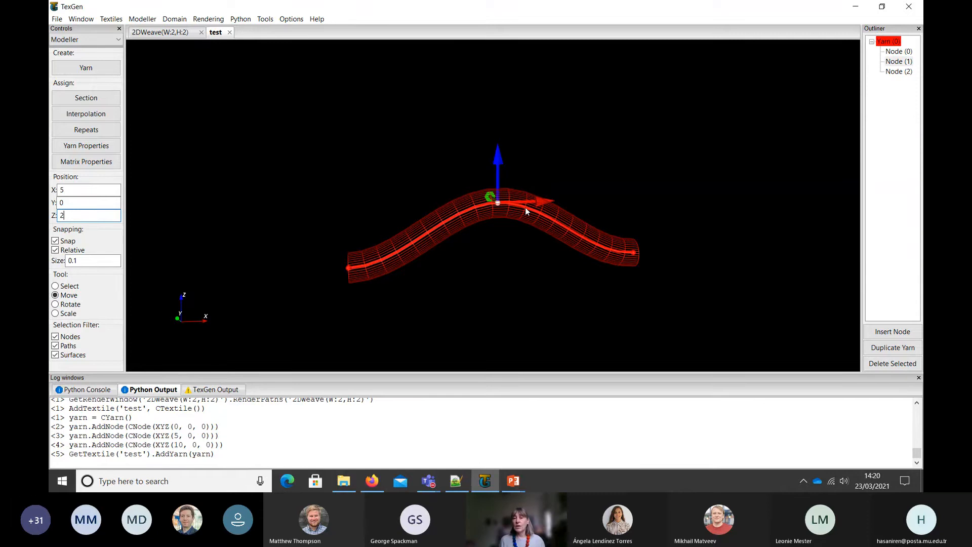
left_click(471, 209)
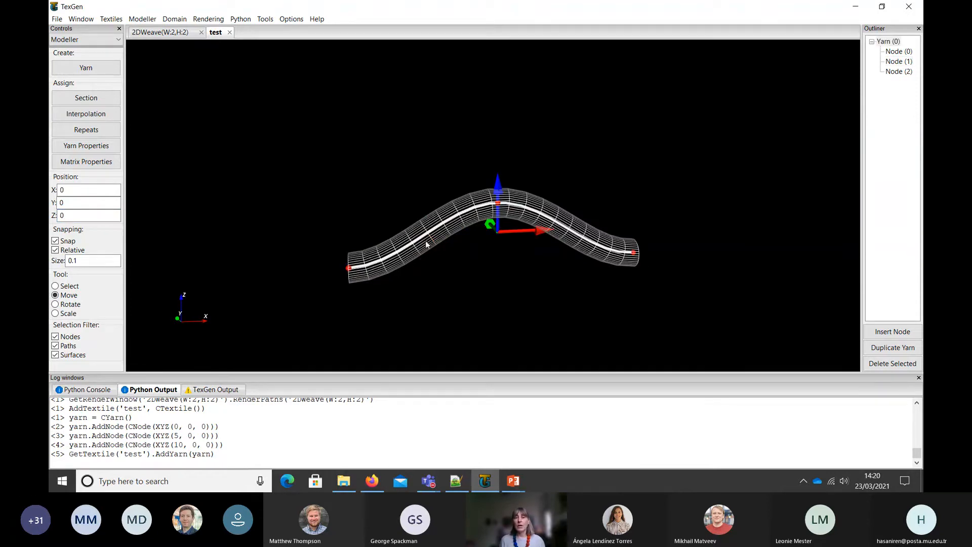
left_click(70, 115)
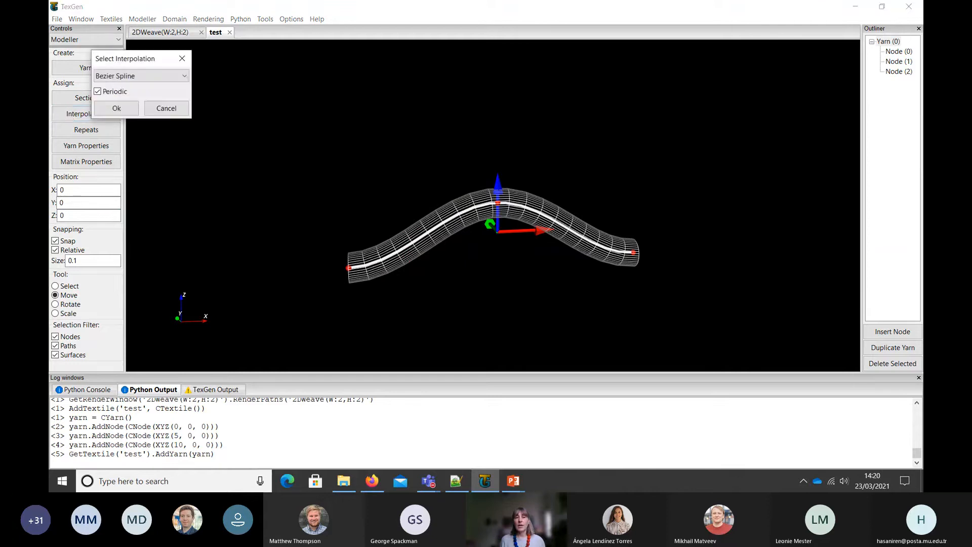
left_click_drag(133, 62, 244, 89)
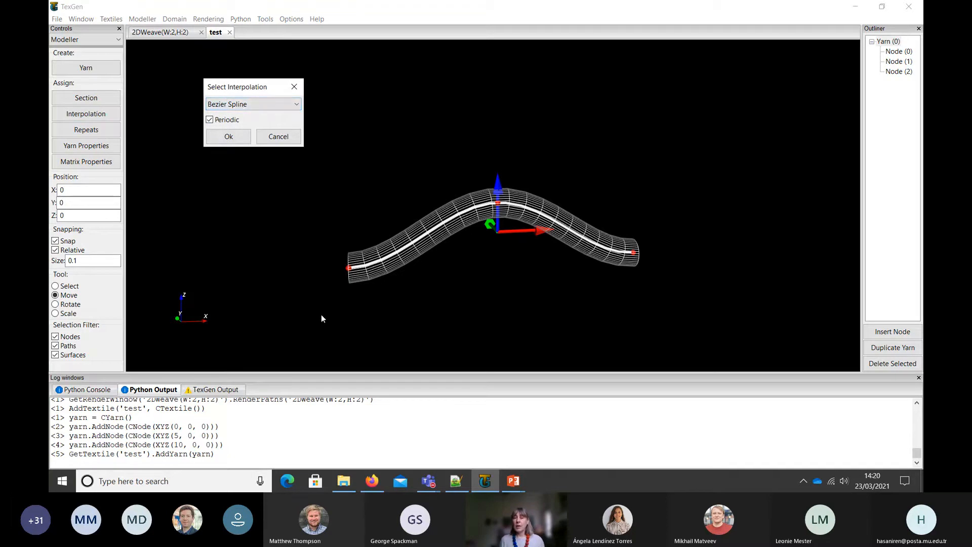
left_click(284, 140)
Assign a non-periodic Bezier spline interpolation to the whole yarn.
left_click_drag(459, 274, 410, 233)
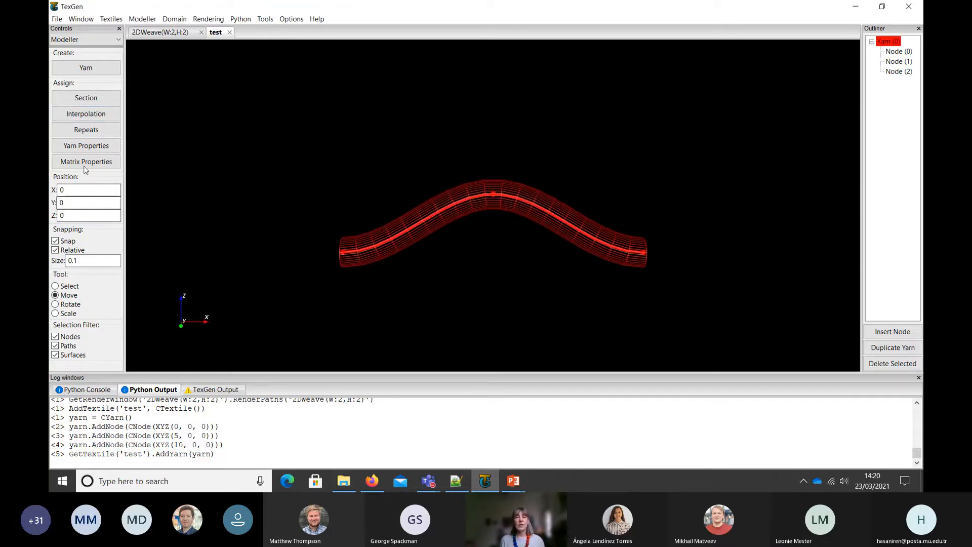
left_click(405, 235)
left_click(108, 118)
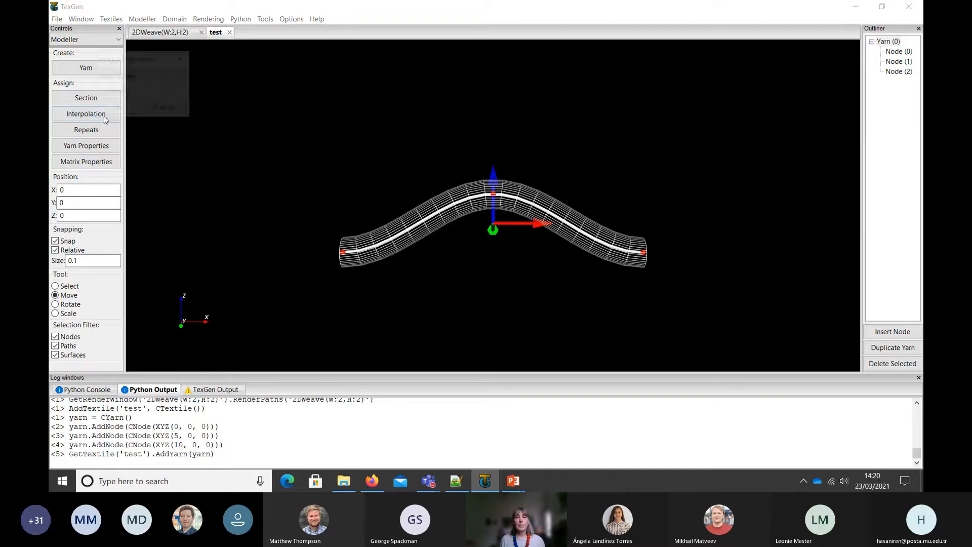
left_click_drag(141, 59, 206, 72)
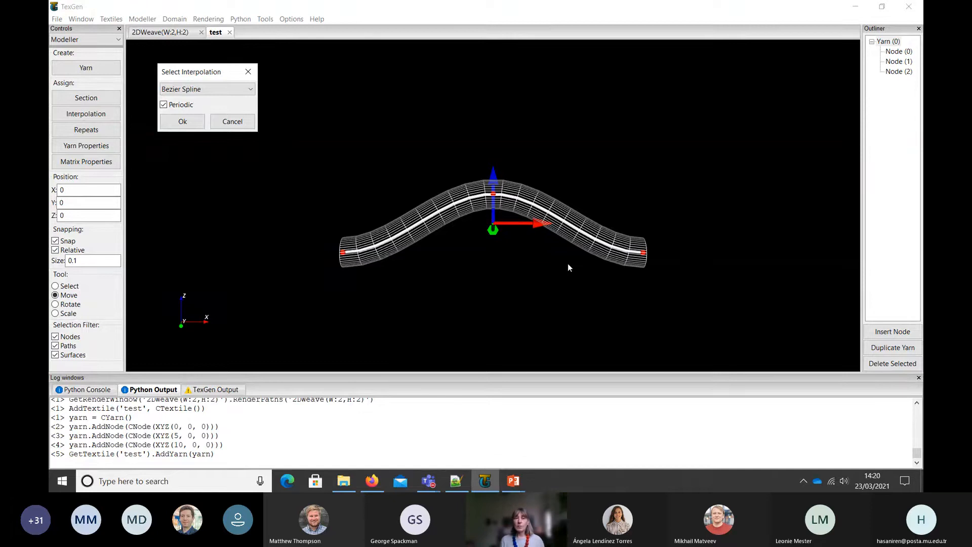
left_click(164, 104)
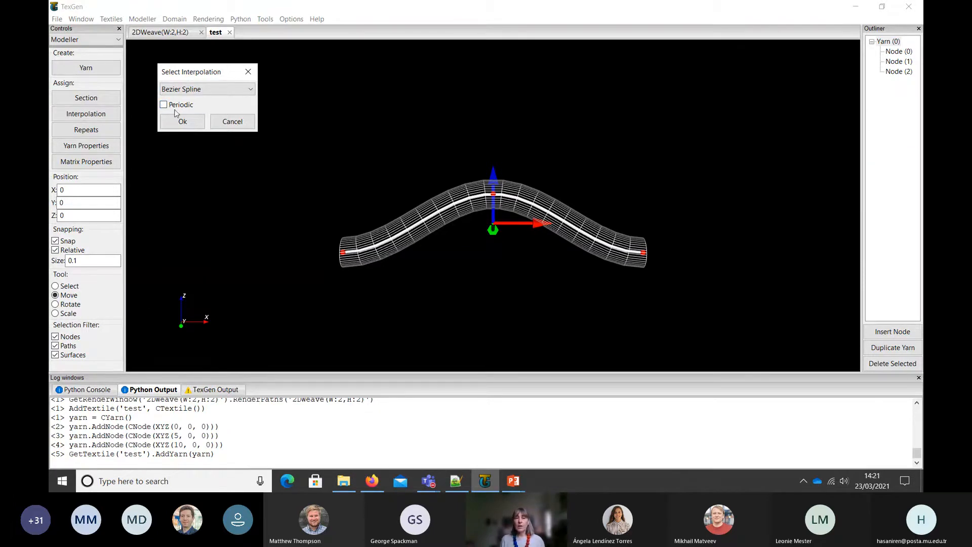
left_click(186, 122)
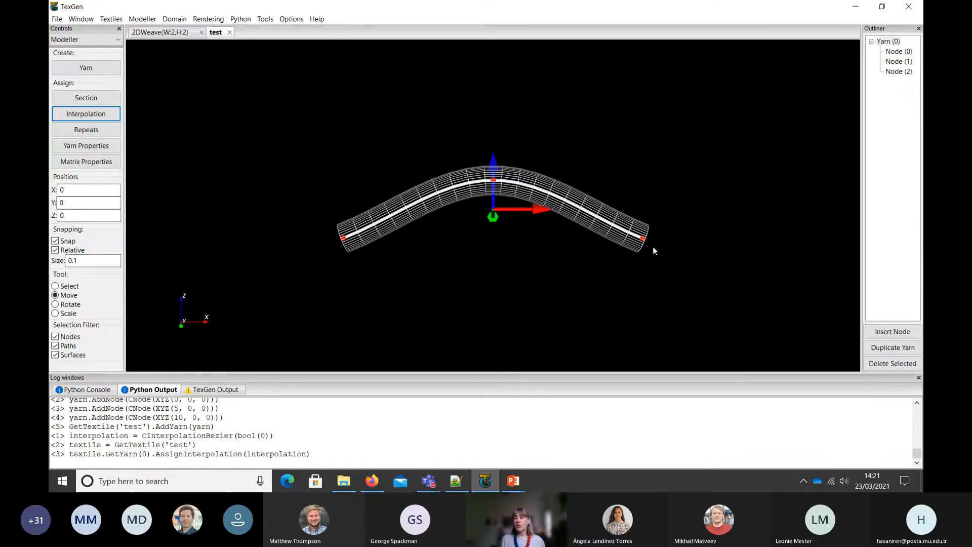
Change the yarn's interpolation to a non-periodic Natural Cubic Spline.
left_click(439, 208)
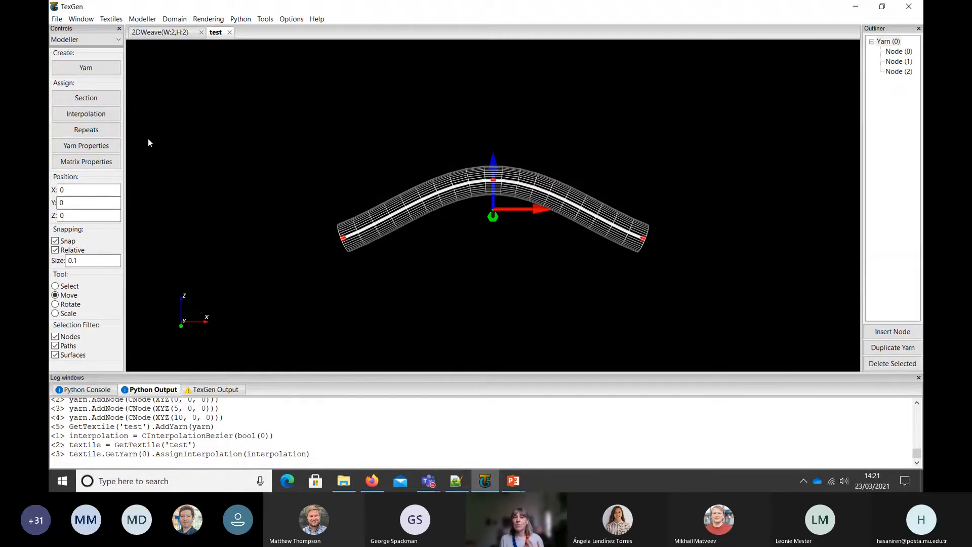
left_click(81, 114)
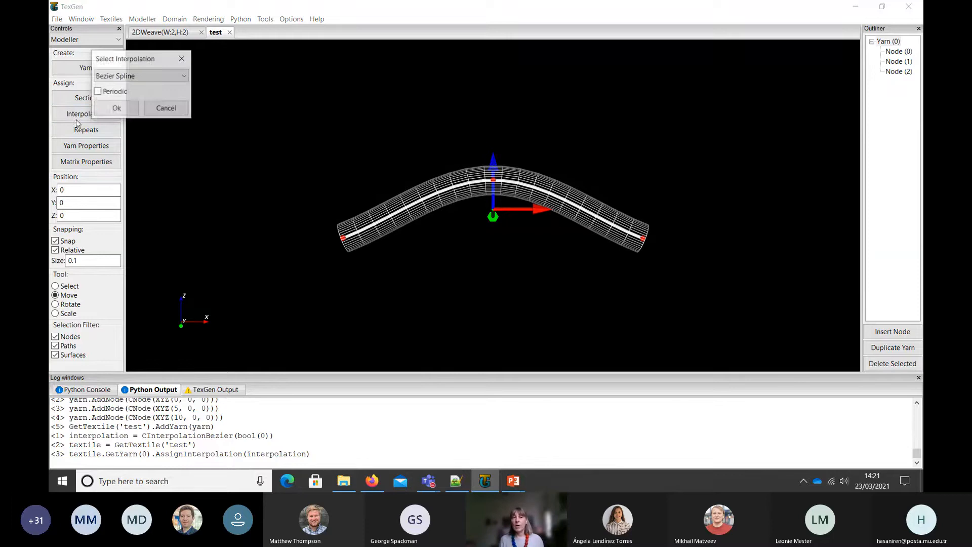
left_click(172, 76)
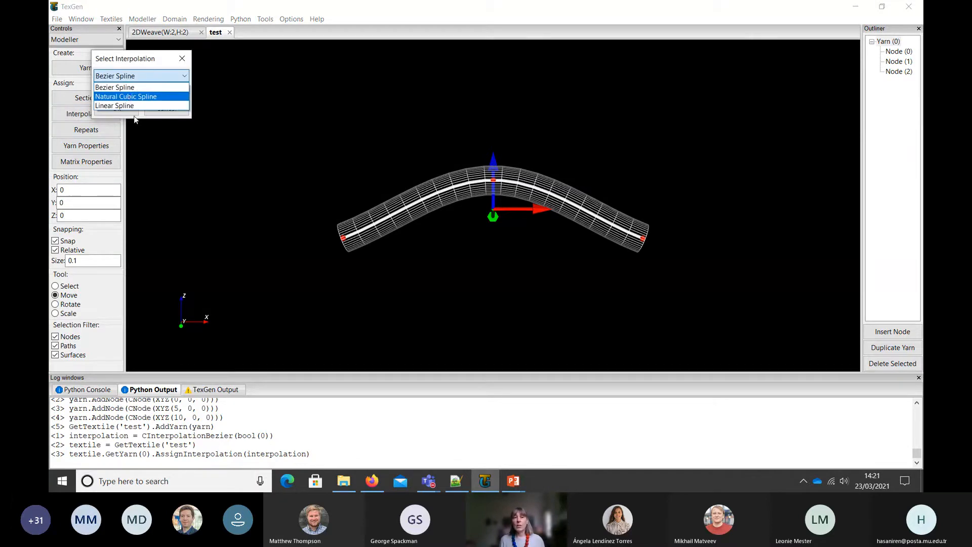
left_click(130, 96)
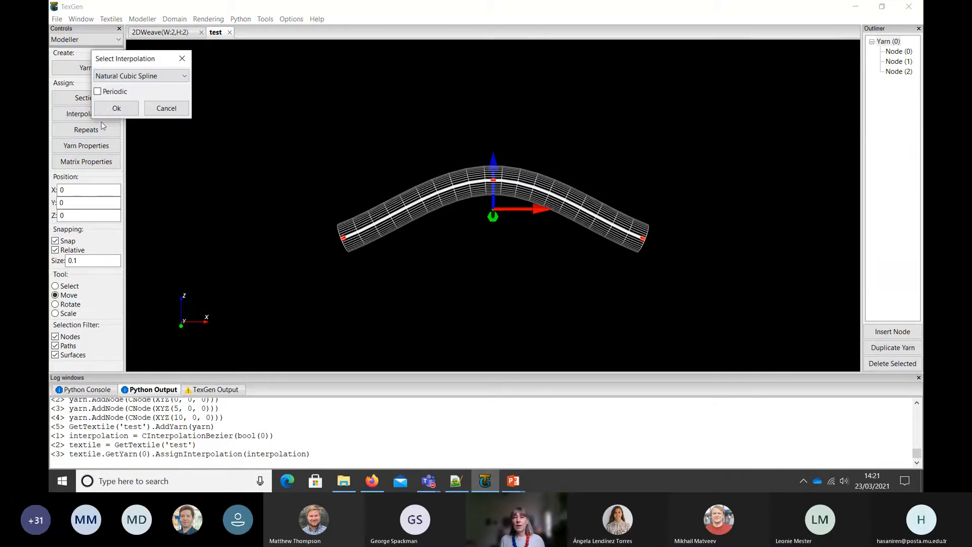
left_click(109, 107)
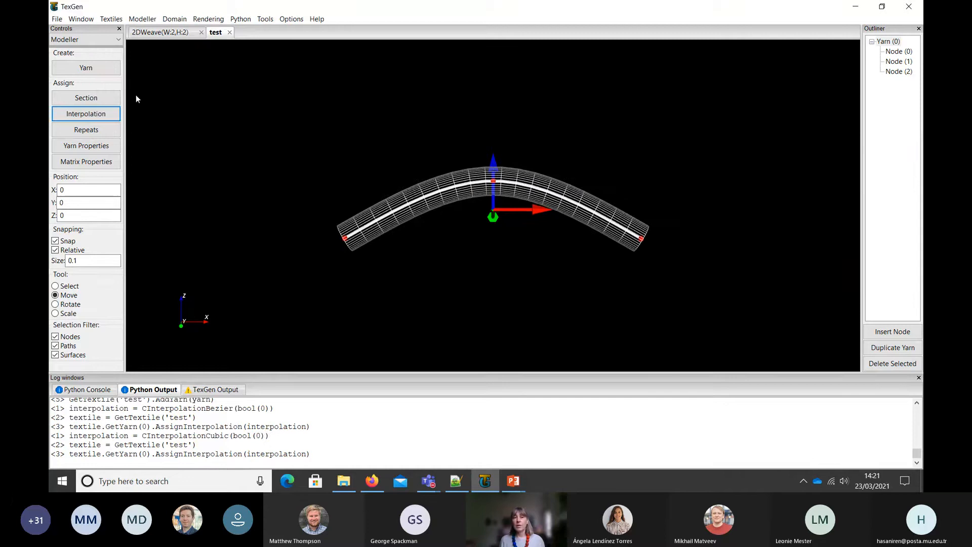
Make the yarn's Natural Cubic Spline interpolation periodic.
left_click(89, 113)
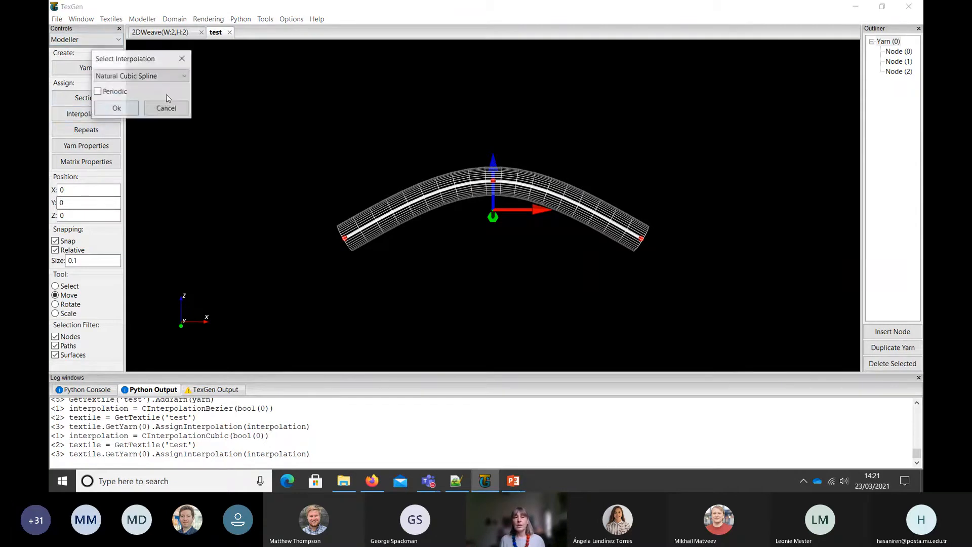
left_click(98, 92)
left_click(117, 107)
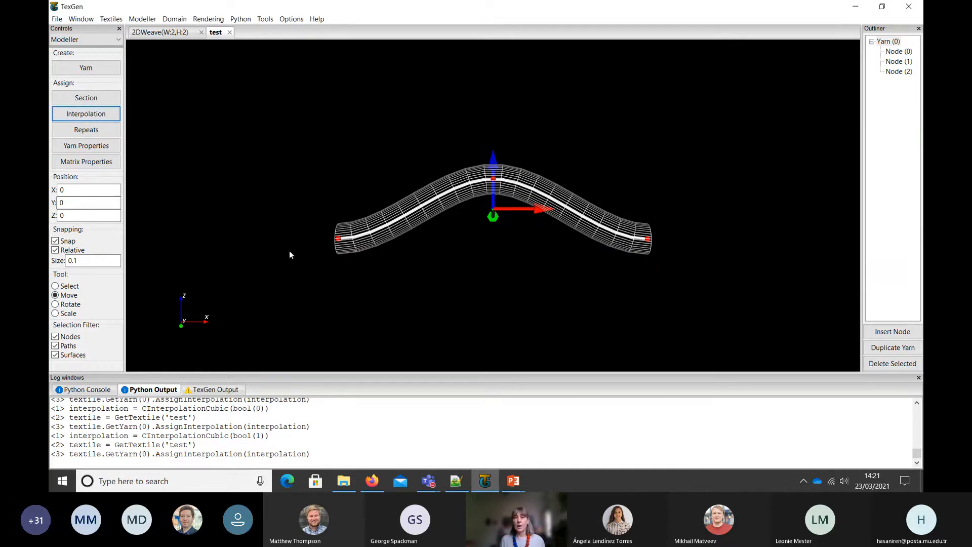
Change the yarn's interpolation to a periodic Linear Spline.
left_click(86, 115)
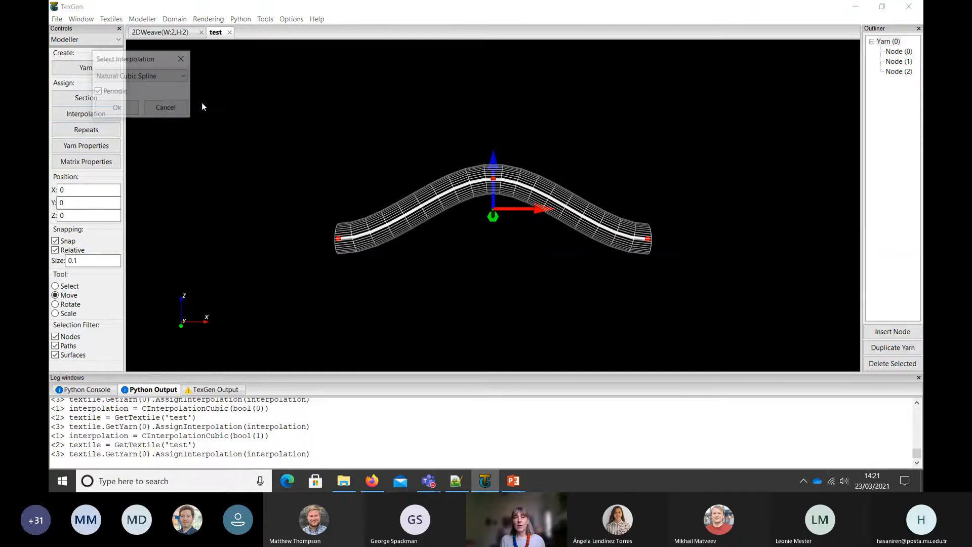
left_click(132, 77)
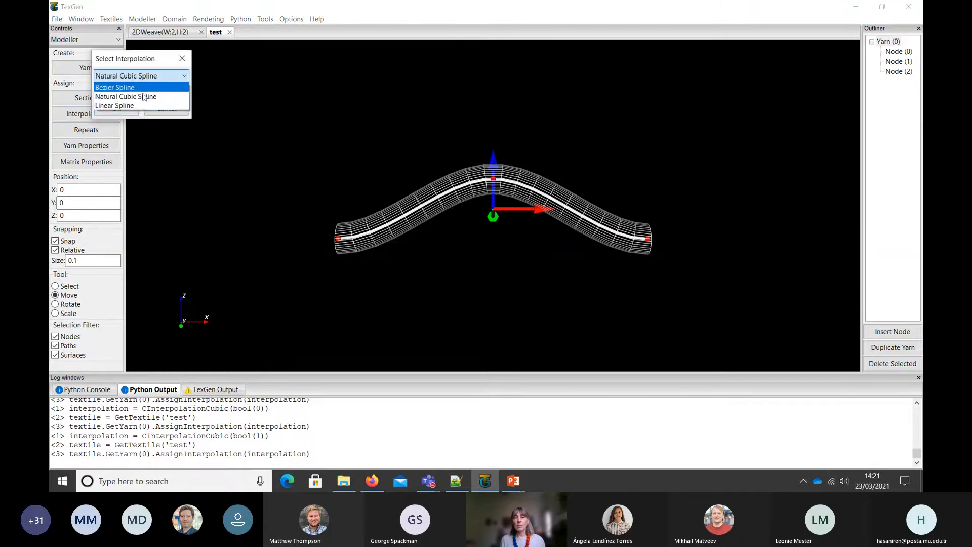
left_click(135, 106)
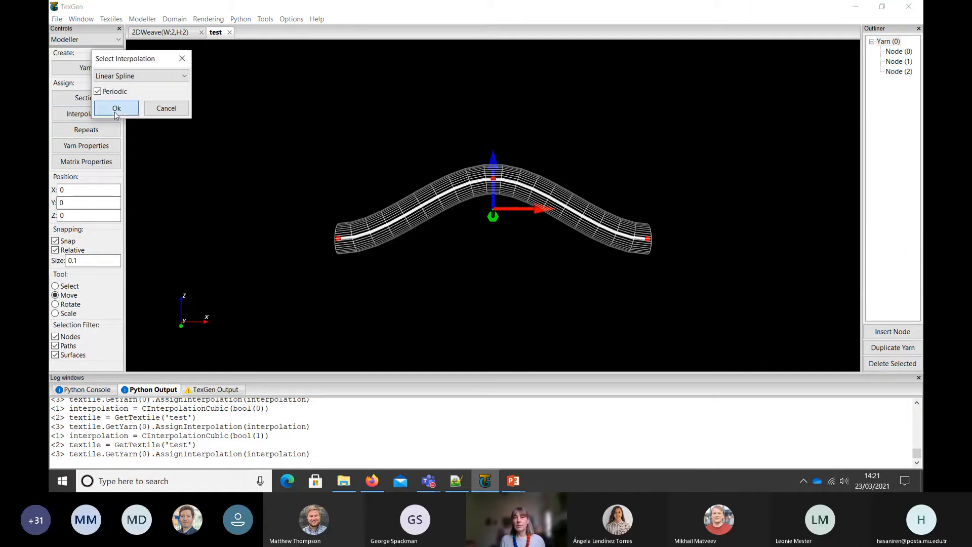
left_click(118, 108)
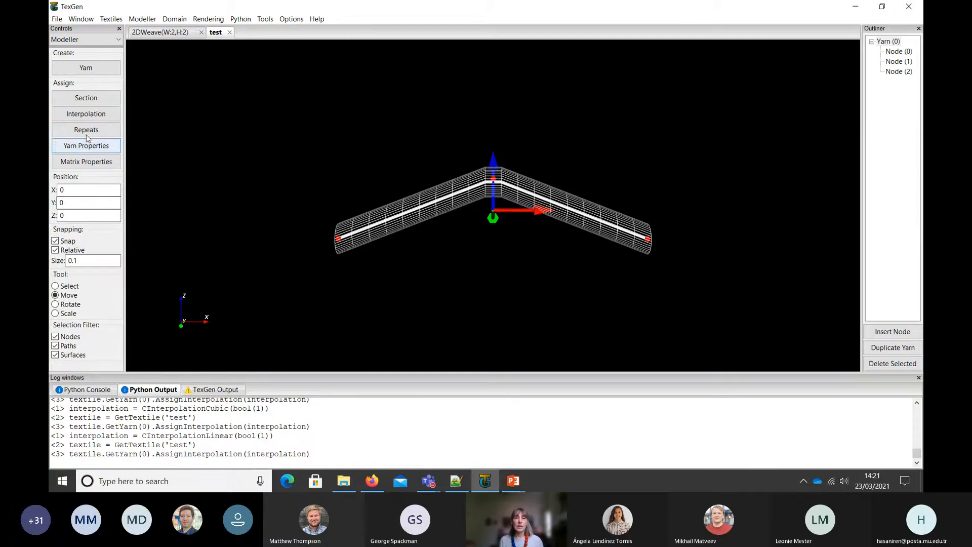
Reassign a periodic Bezier Spline interpolation to the yarn.
left_click(88, 119)
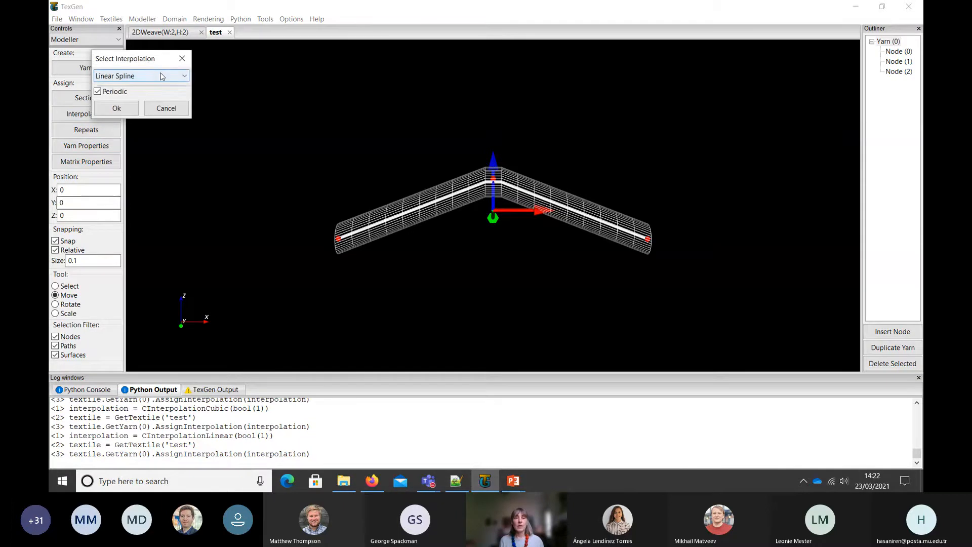
left_click(166, 76)
left_click(114, 87)
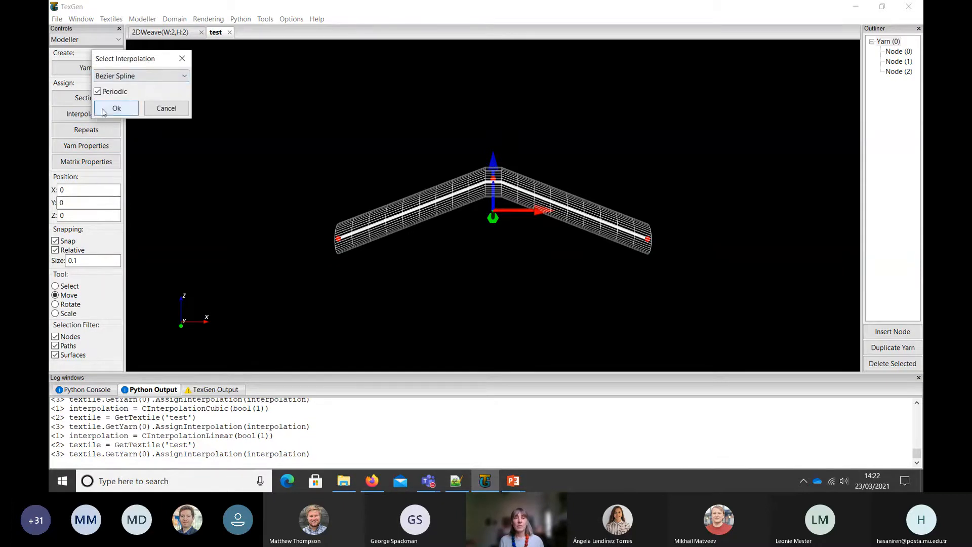
left_click(116, 113)
left_click_drag(273, 267, 347, 268)
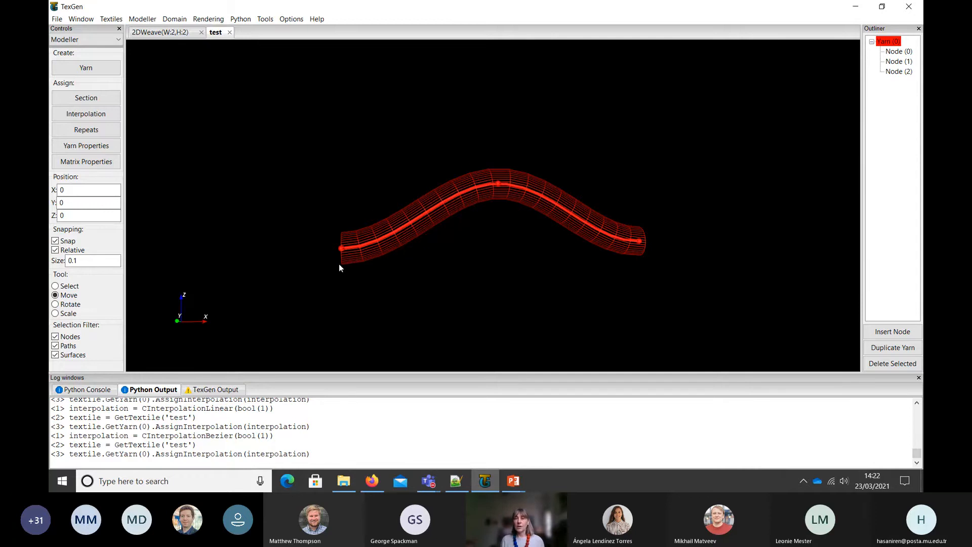
Switch to the PowerPoint slide show at the Yarn Specification slide.
left_click(515, 481)
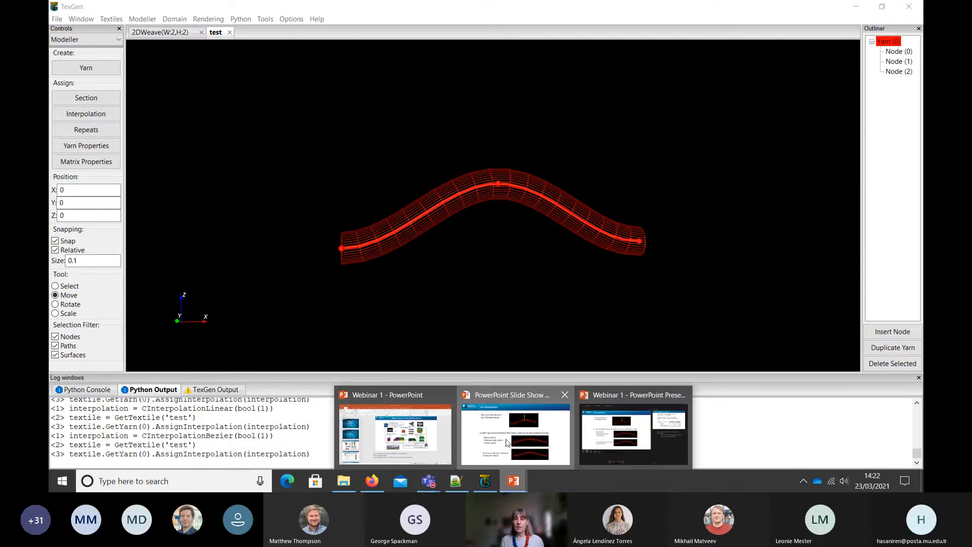
left_click(555, 430)
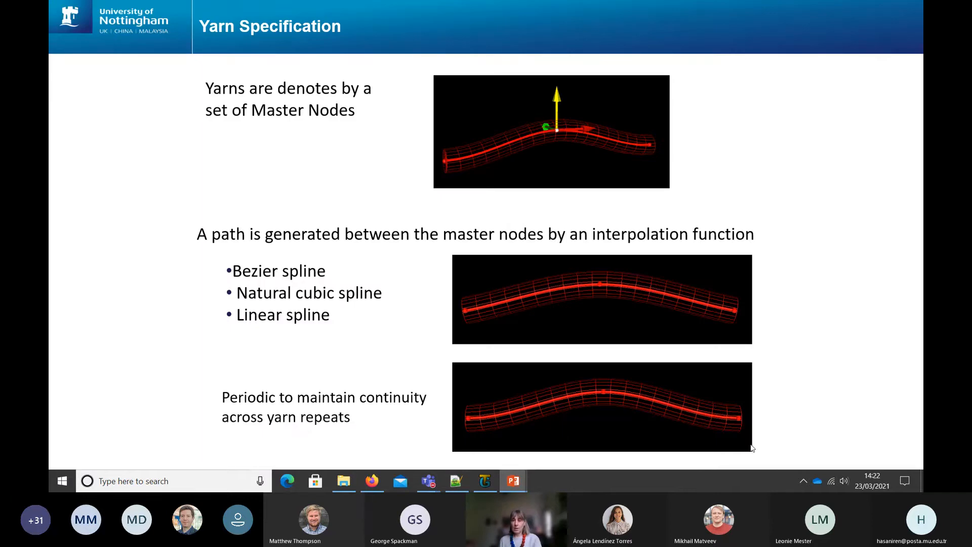
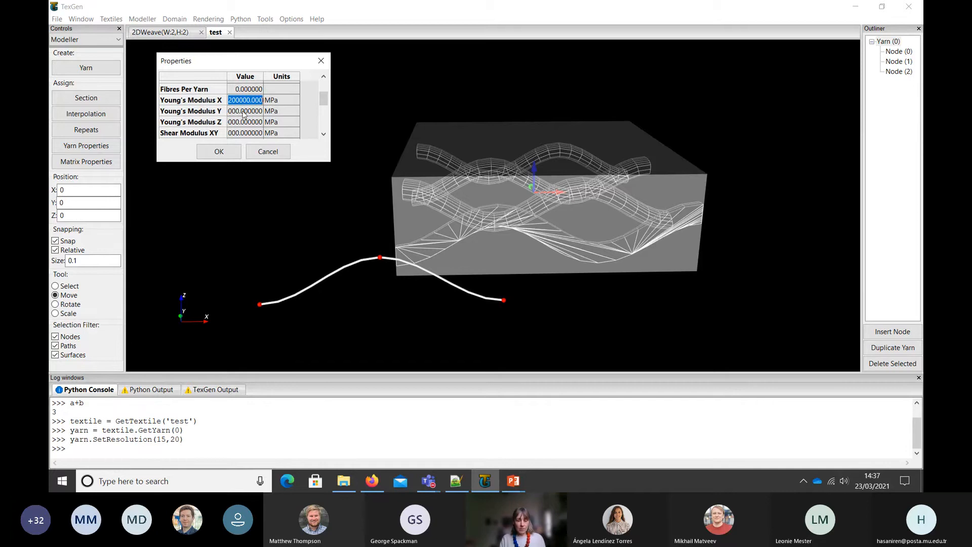
Set the yarn's Young's Modulus X to 2000000 with units of GPa and apply the yarn properties.
type("2000")
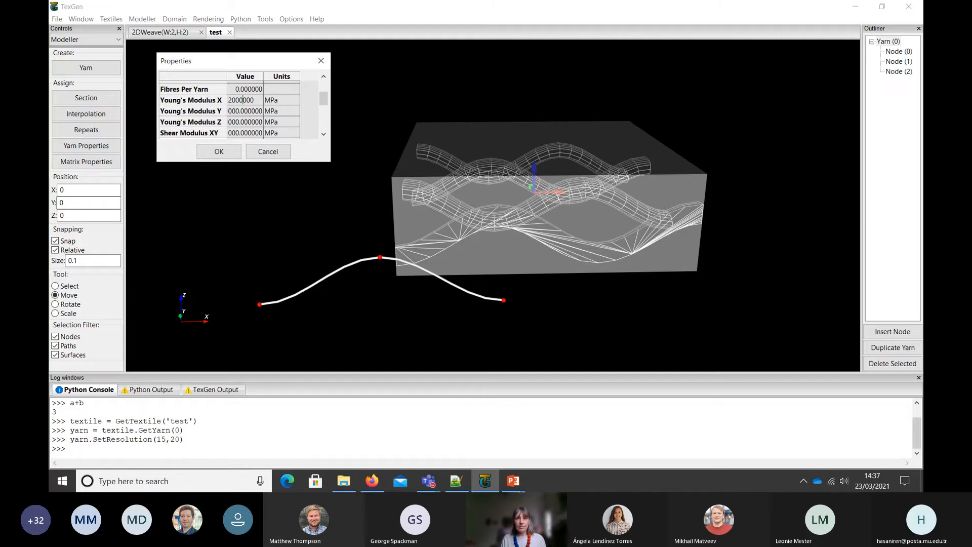
key("Tab")
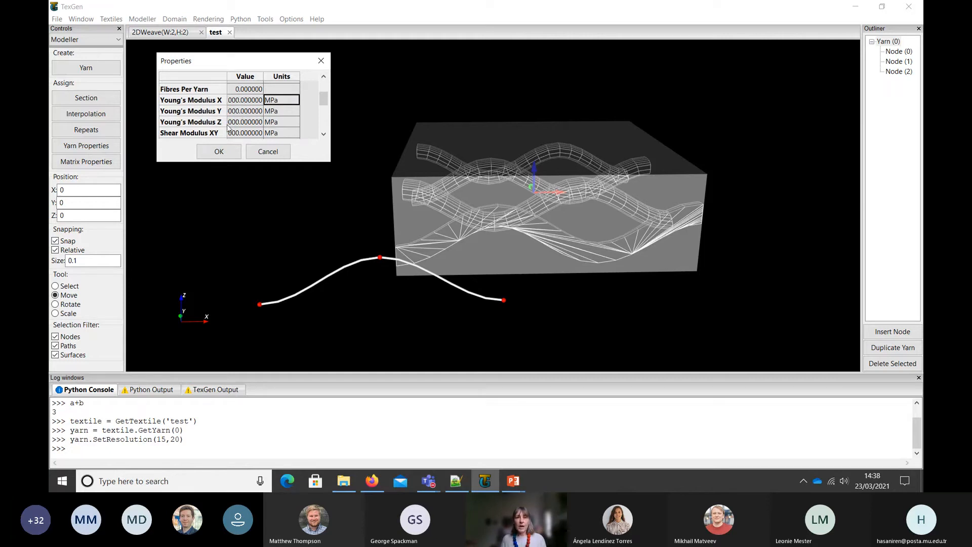
double_click(271, 100)
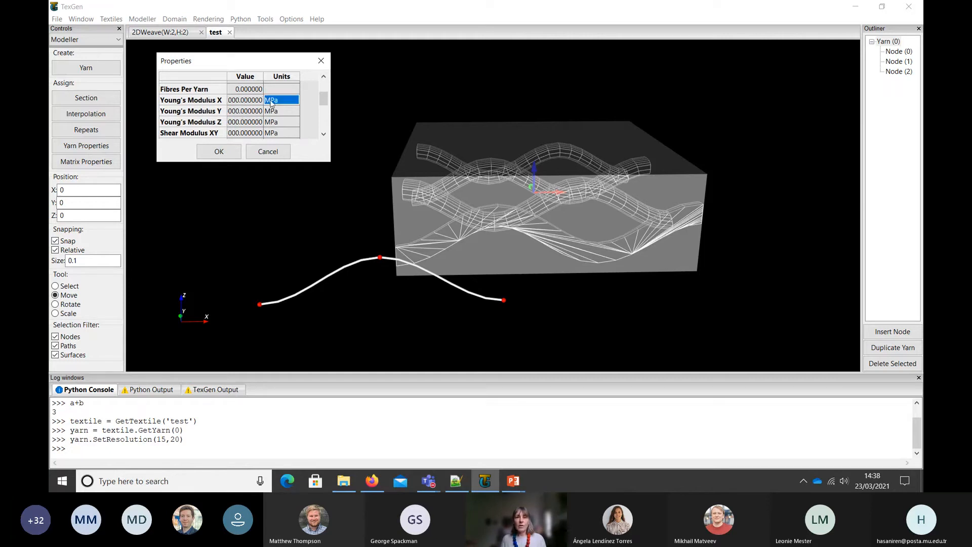
left_click(269, 102)
type("G")
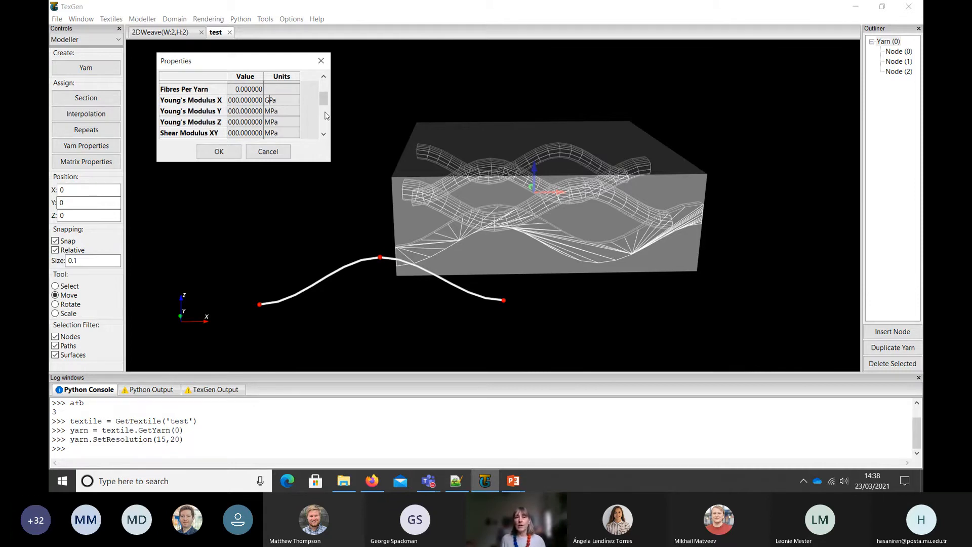
left_click(220, 151)
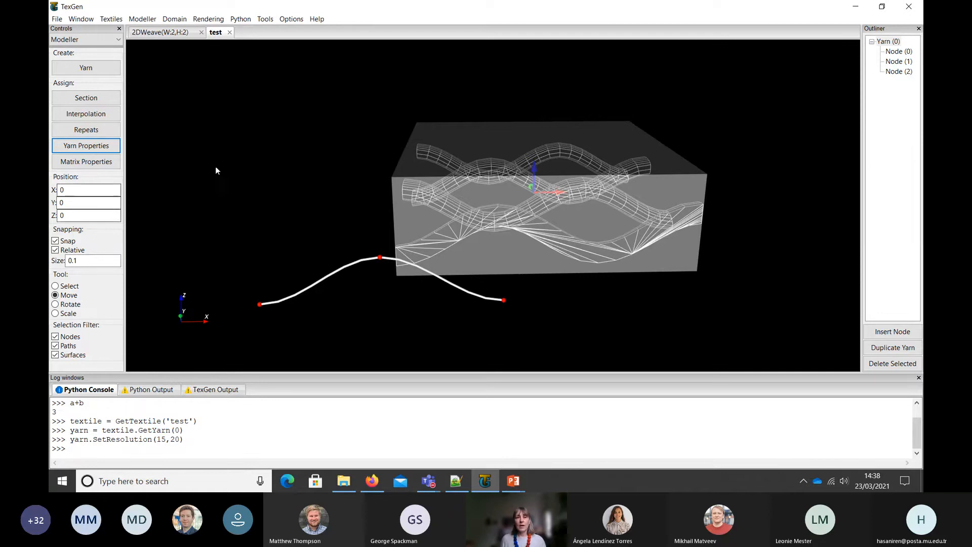
Examine the Young's Modulus, Poisson's Ratio and Alpha entries in the matrix properties, then cancel the dialog.
left_click(86, 162)
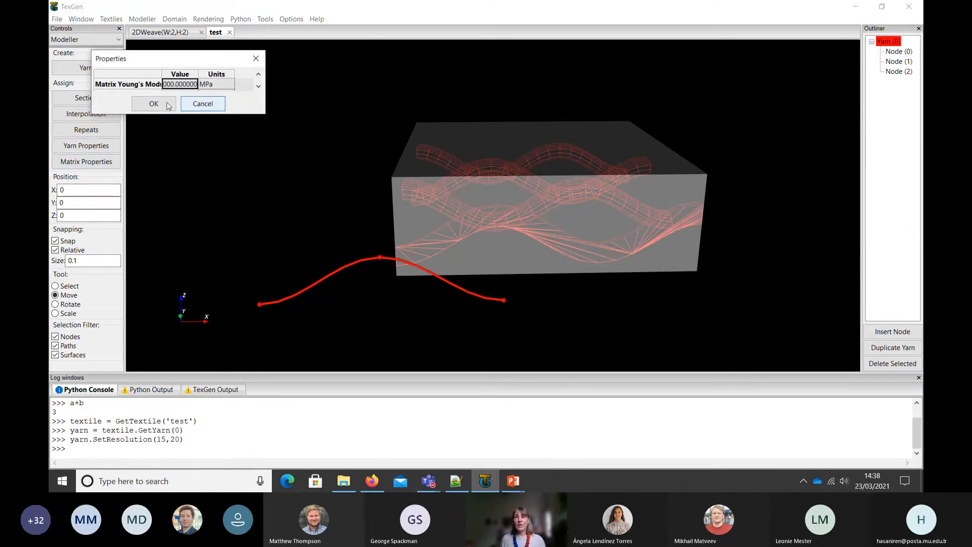
left_click(258, 87)
left_click(259, 74)
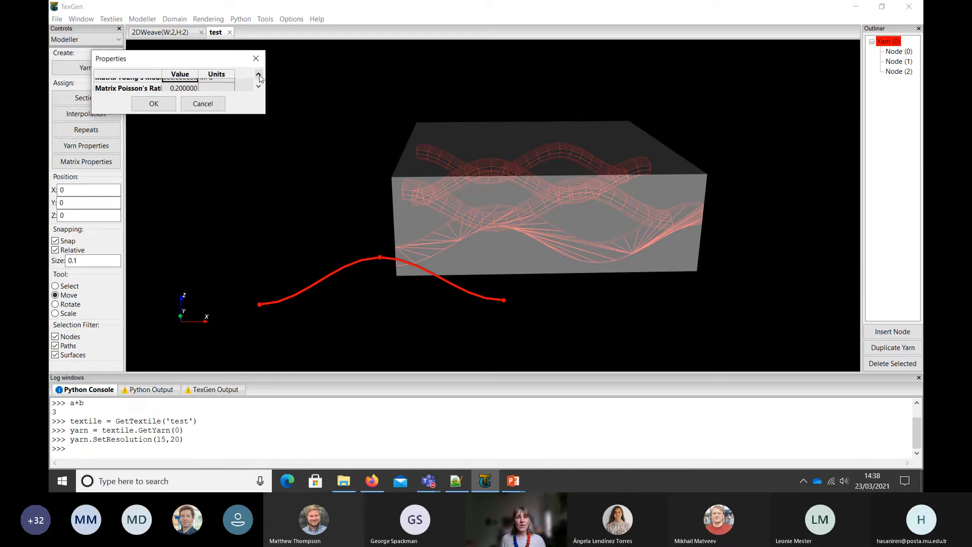
left_click(258, 87)
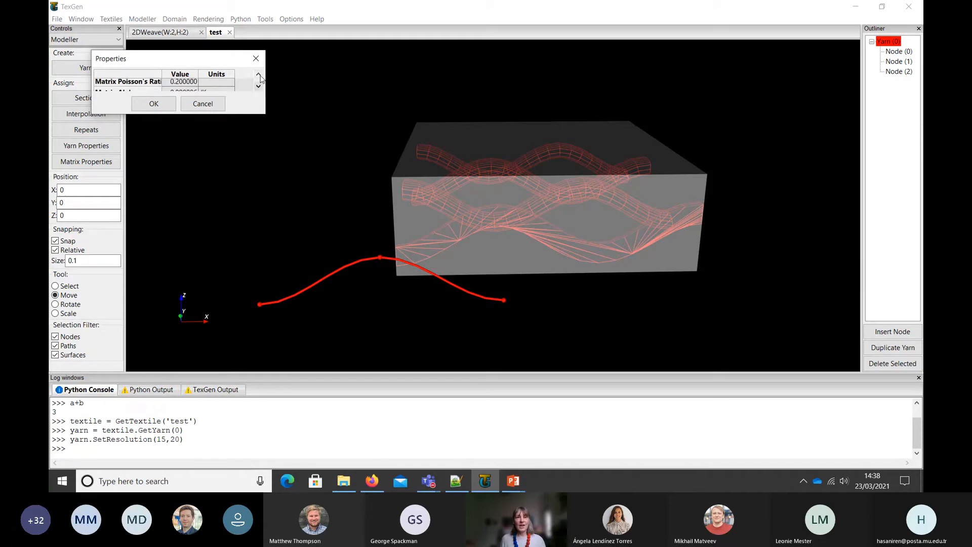
left_click(258, 74)
left_click(258, 87)
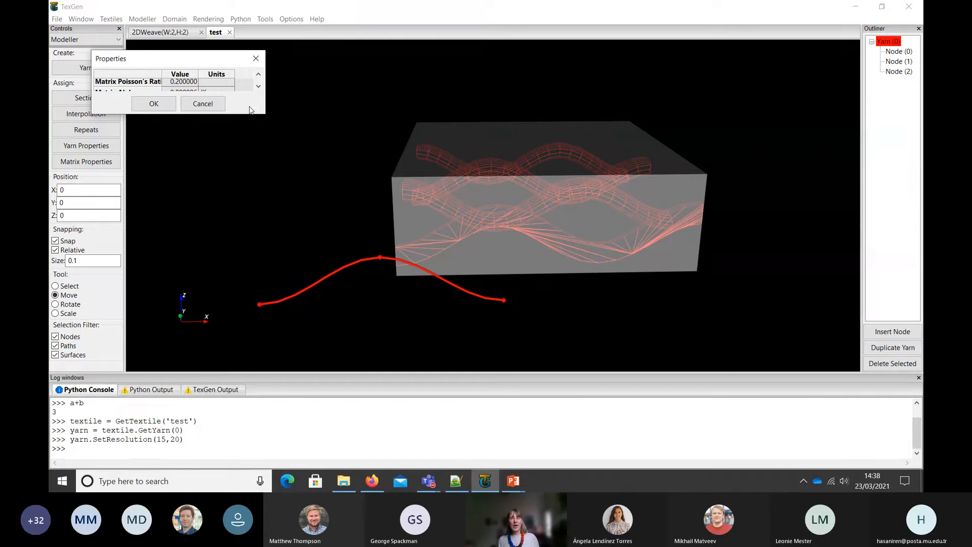
left_click(258, 74)
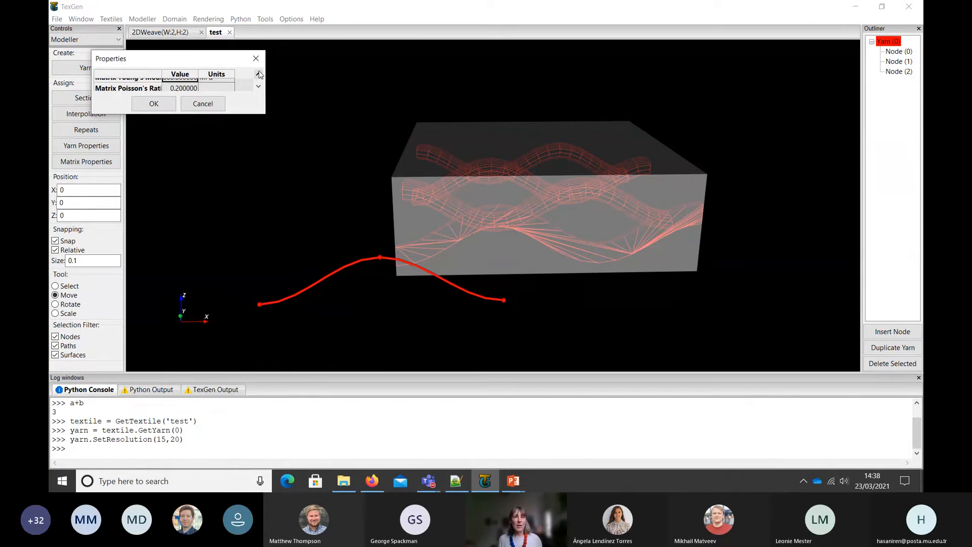
left_click(177, 89)
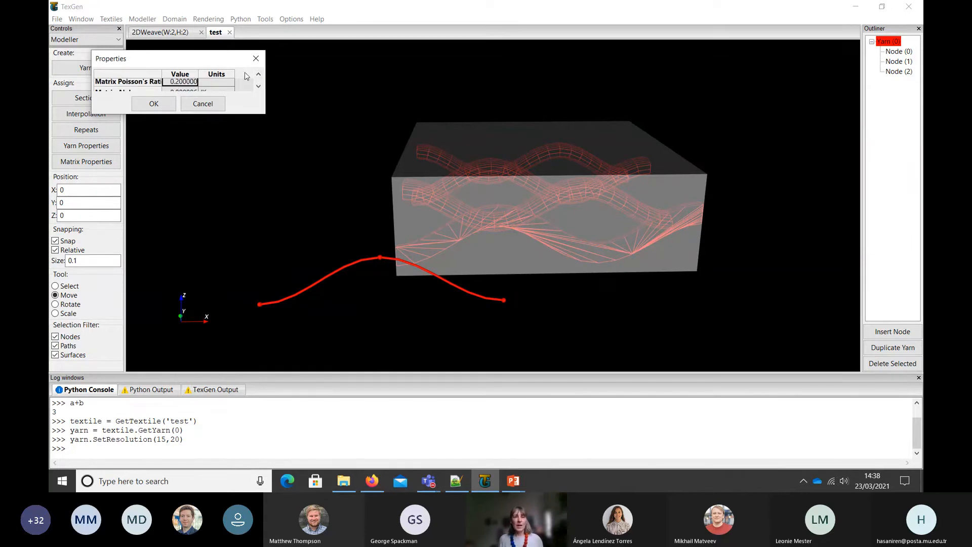
left_click(259, 86)
left_click(179, 86)
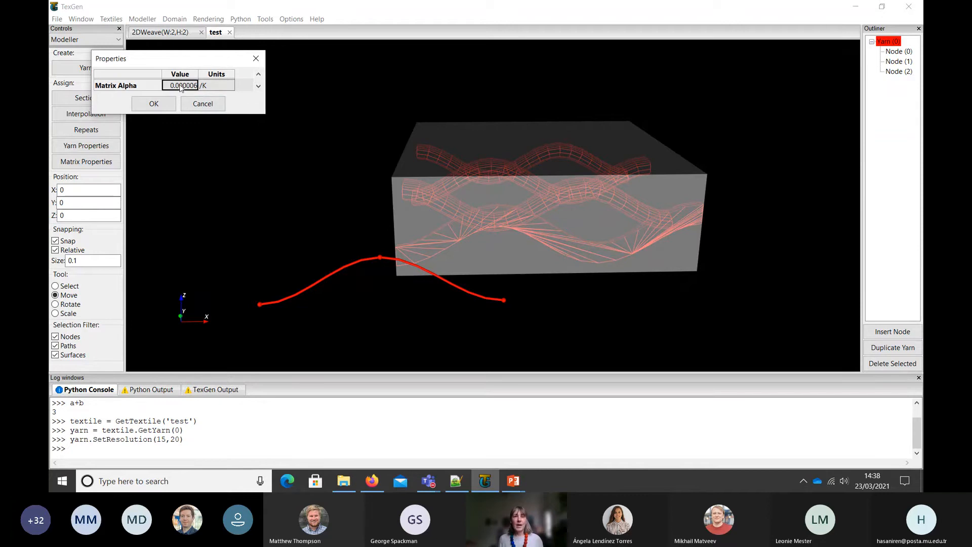
left_click(201, 103)
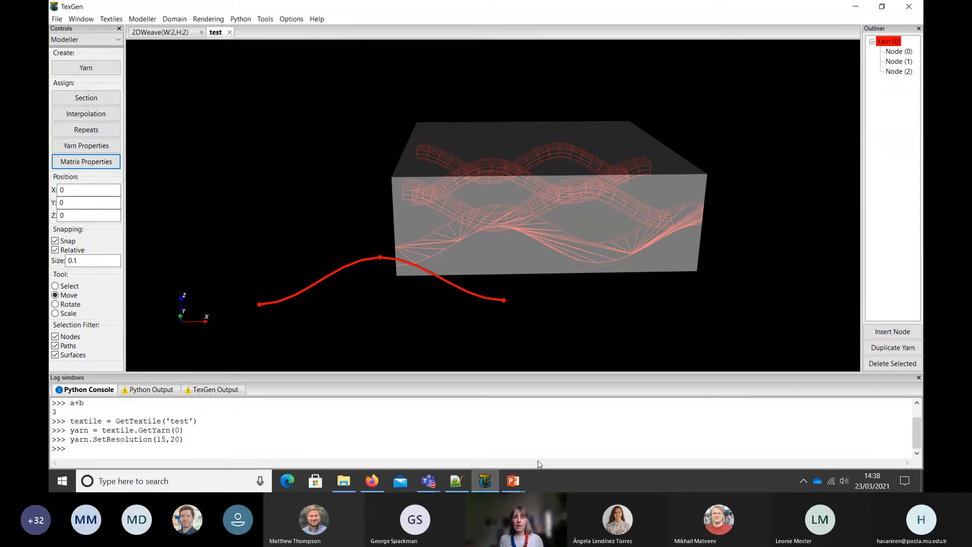
Switch to the PowerPoint presentation and advance through the slides on saving TexGen models to Saving Images.
left_click(513, 482)
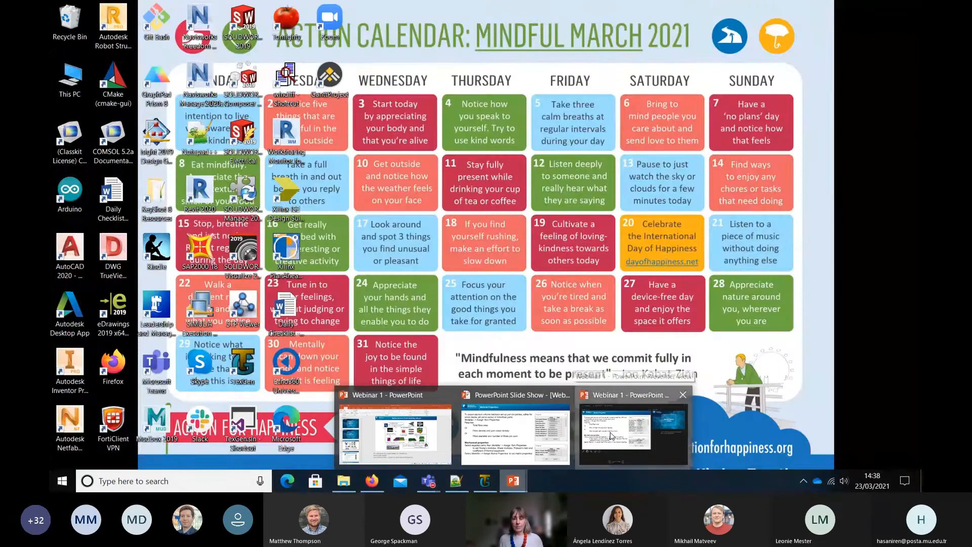
left_click(612, 436)
key("Right")
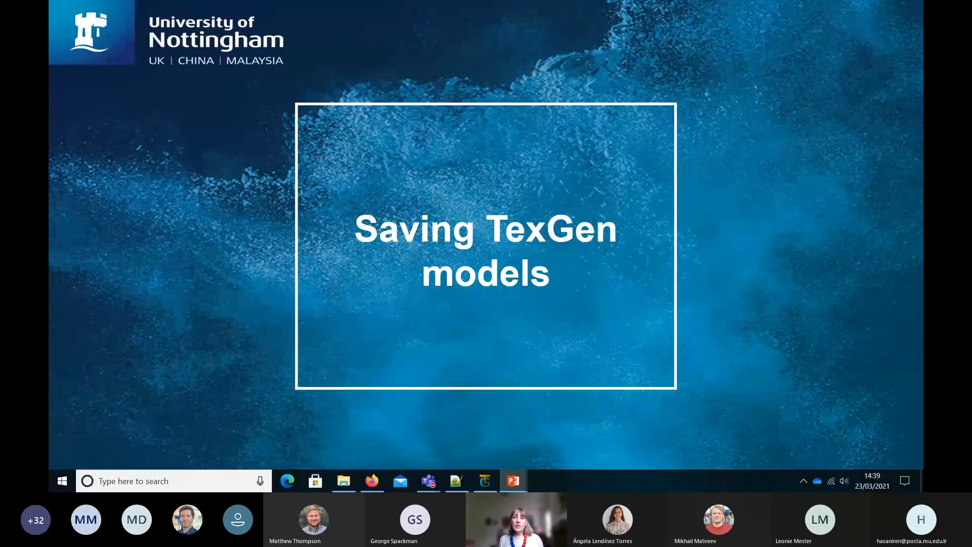
left_click(555, 328)
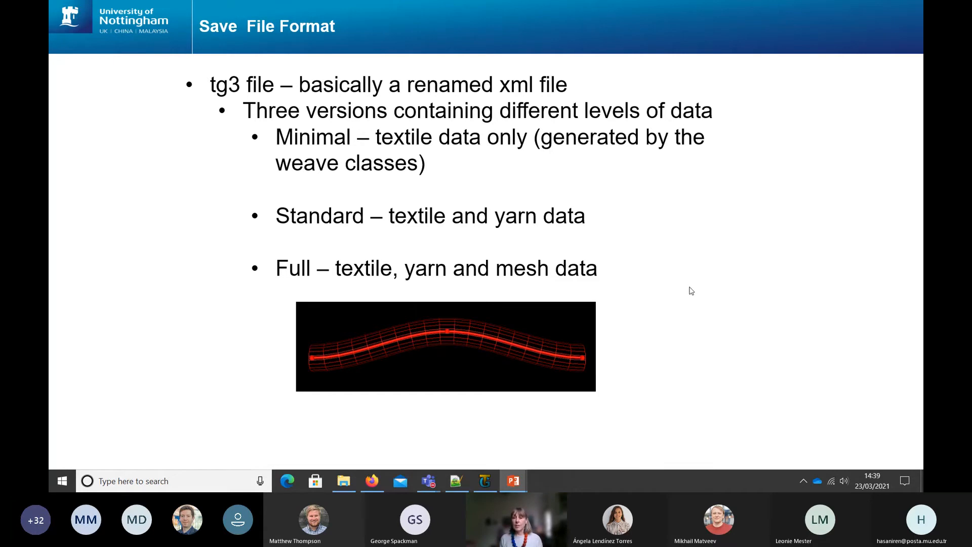
key("Right")
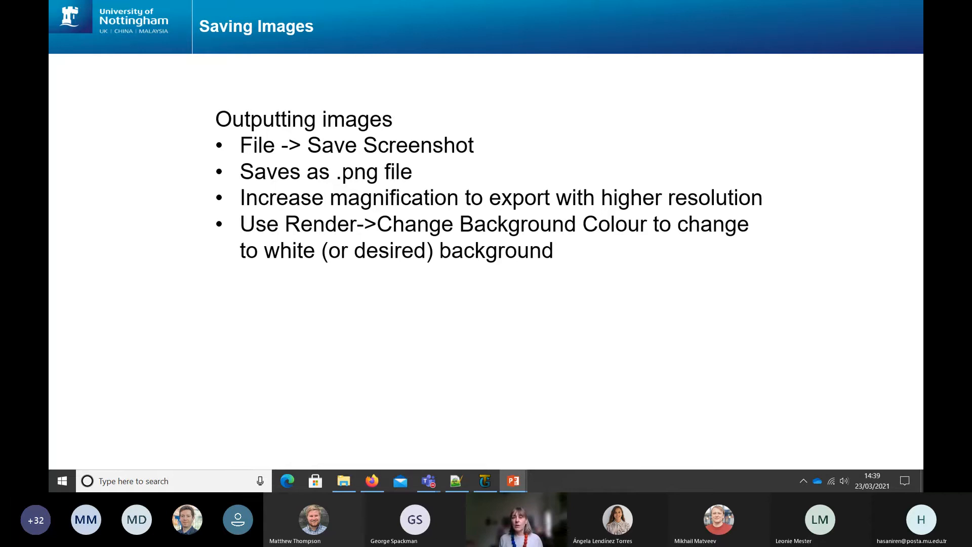
Return to TexGen and turn off domain rendering for the test textile.
left_click(478, 482)
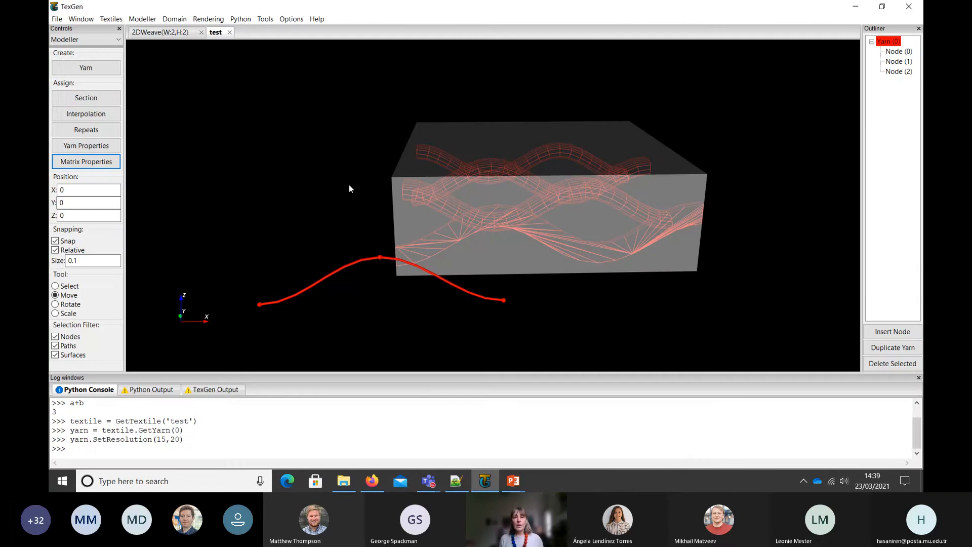
mouse_move(349, 188)
left_mouse_down()
mouse_move(328, 212)
mouse_move(348, 182)
mouse_move(332, 185)
left_mouse_up()
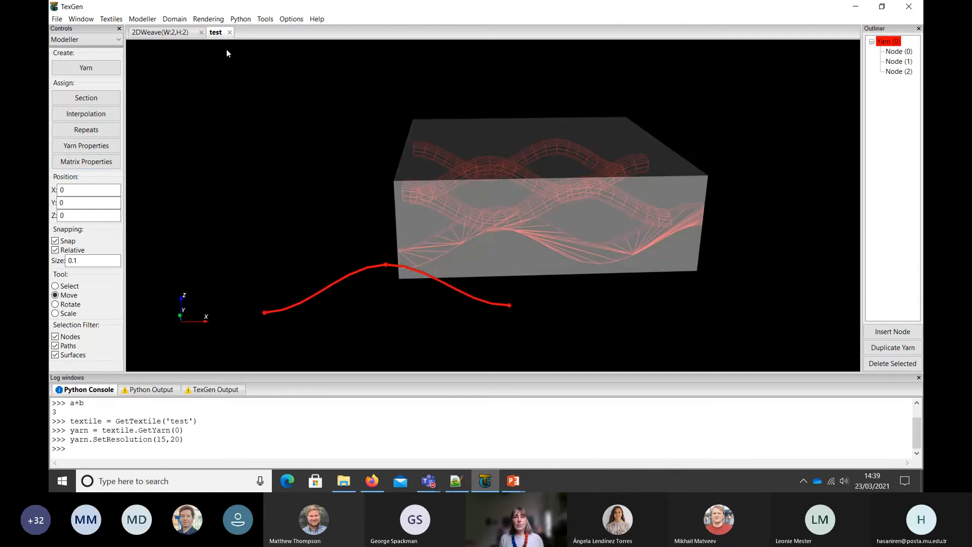
left_click(208, 19)
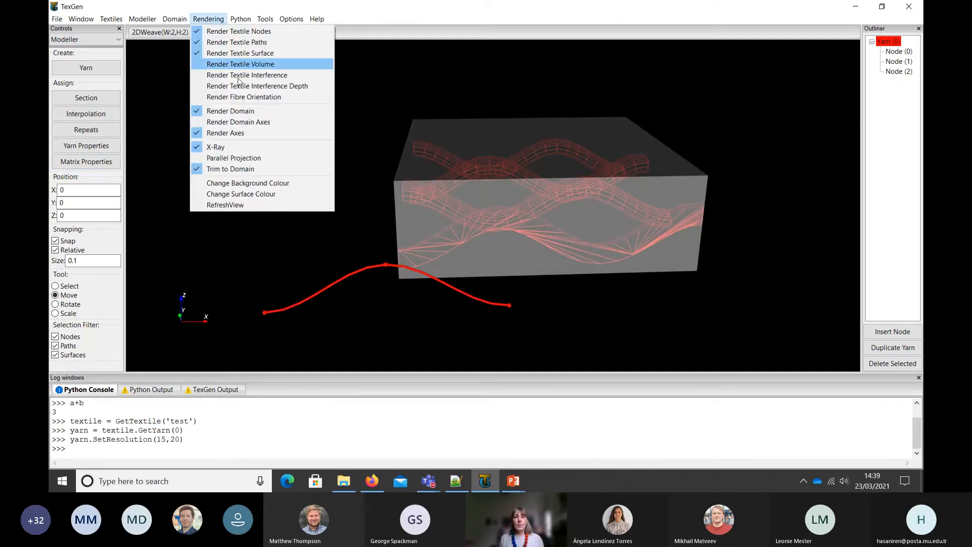
left_click(253, 111)
left_click(217, 20)
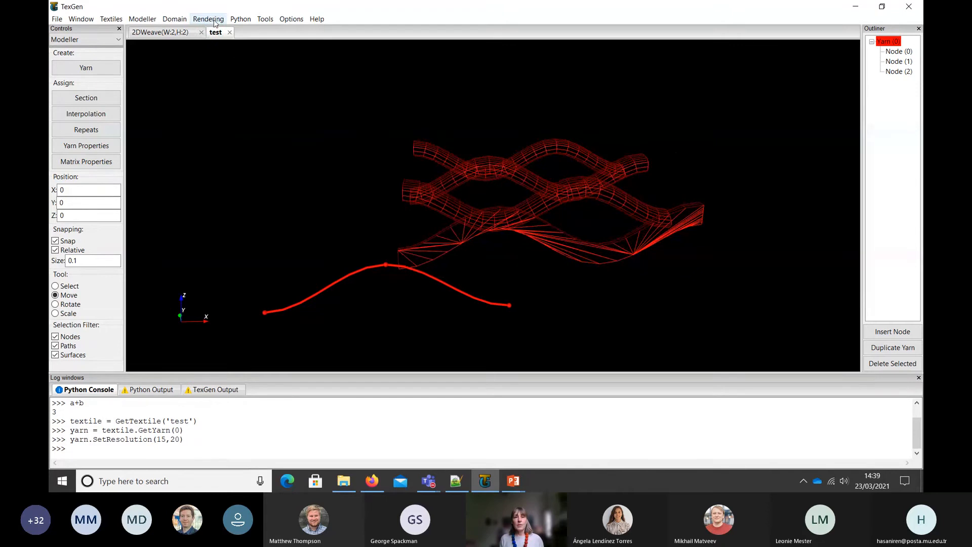
left_click(154, 111)
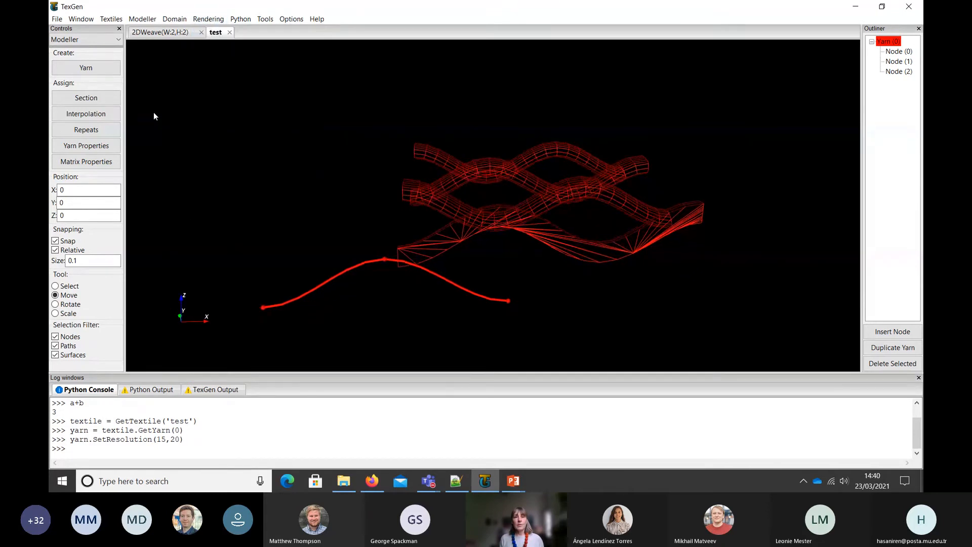
Switch to the 2DWeave(W:2,H:2) textile and start saving it as a TexGen file with the Standard (Textile and yarn data) option.
left_click(167, 33)
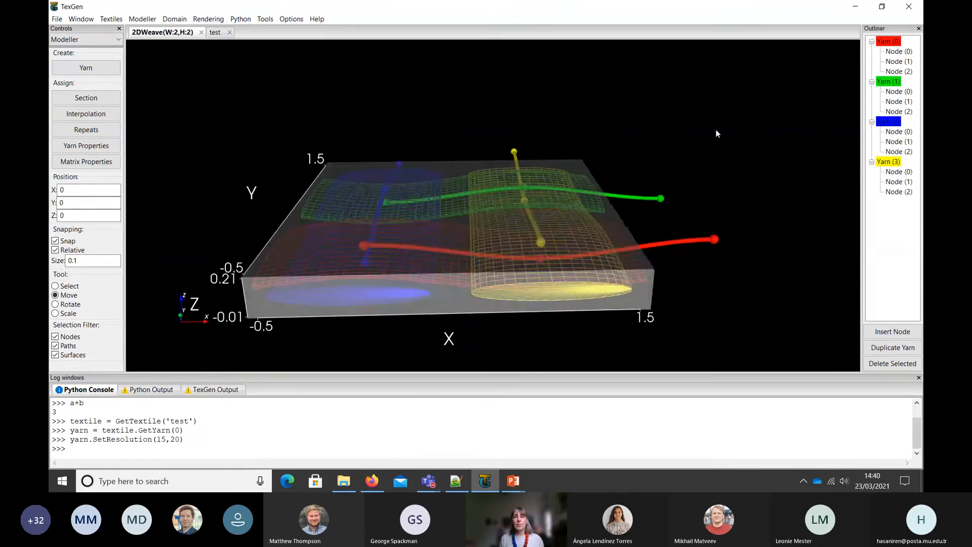
left_click_drag(699, 147, 698, 144)
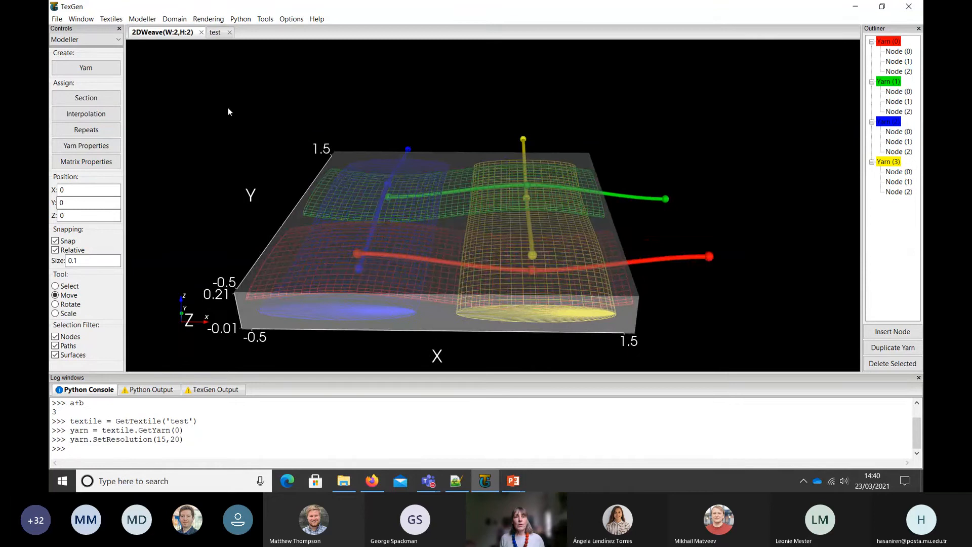
left_click_drag(228, 107, 242, 108)
left_click(57, 19)
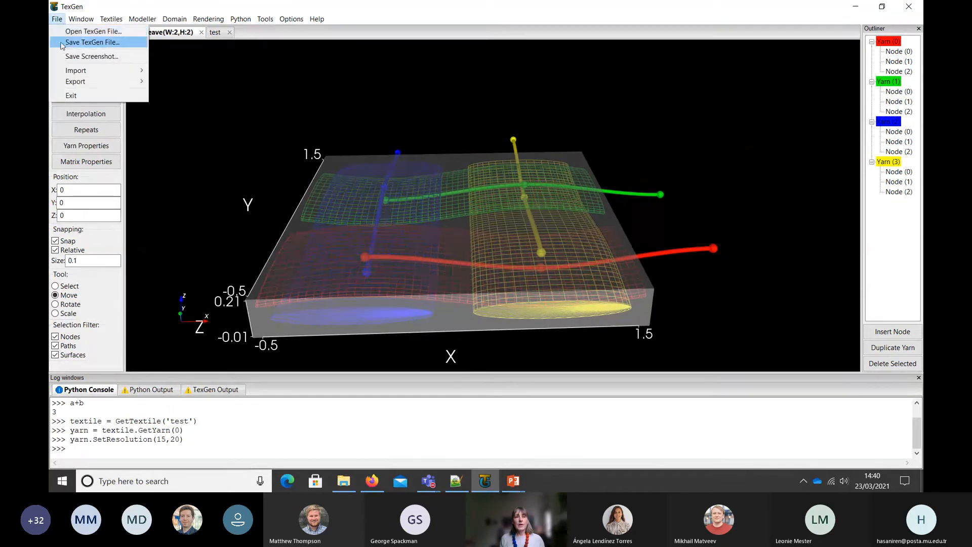
left_click(62, 44)
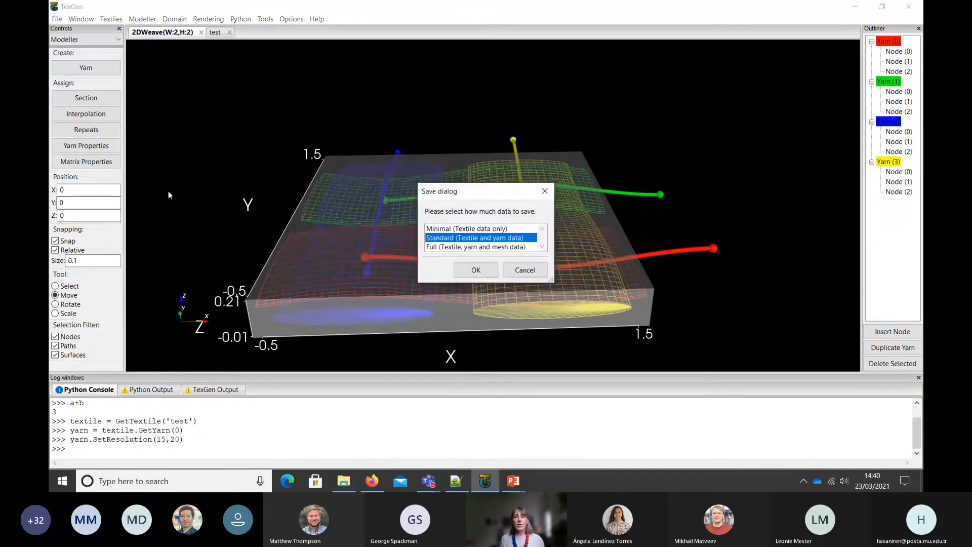
left_click(471, 272)
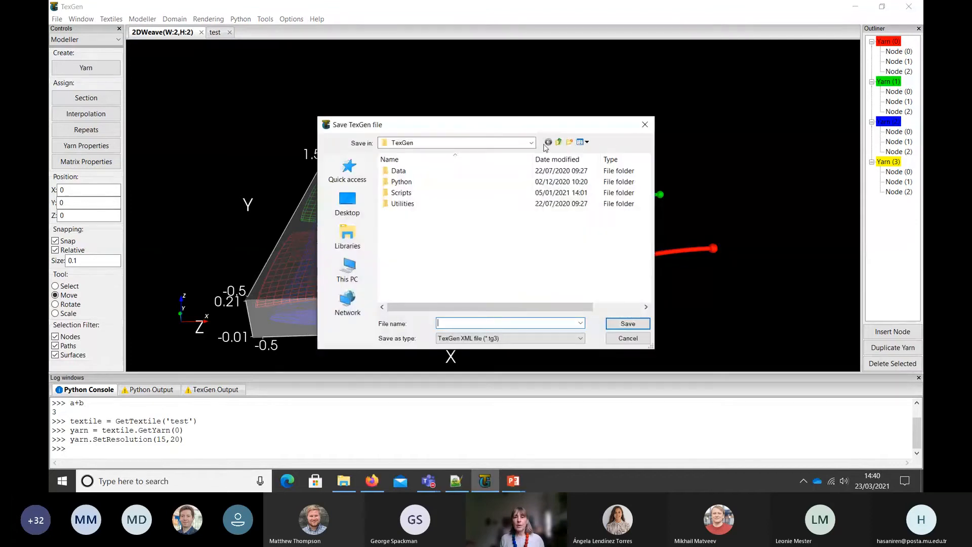
Browse the save location to the Webinar folder inside the TexGen folder of the personal user directory.
left_click(531, 143)
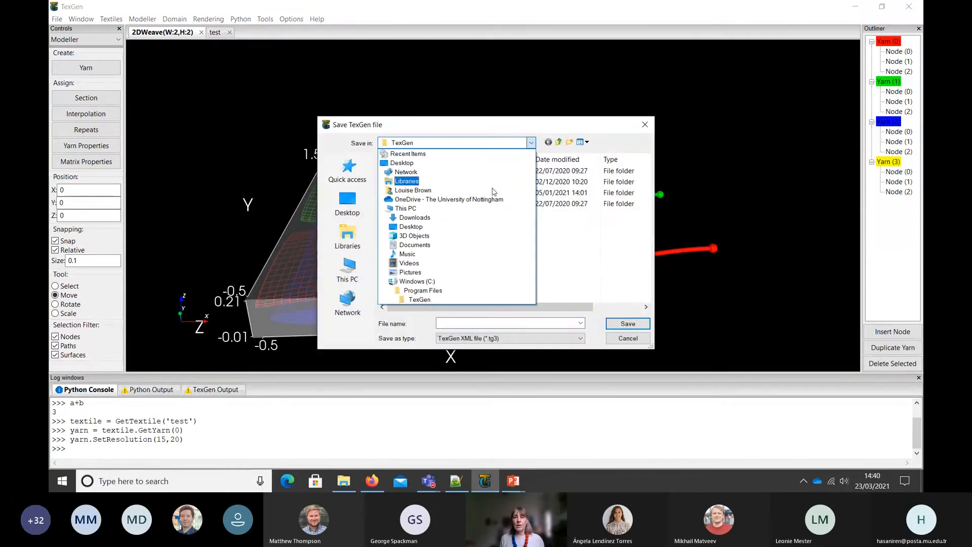
left_click(449, 199)
left_click(529, 144)
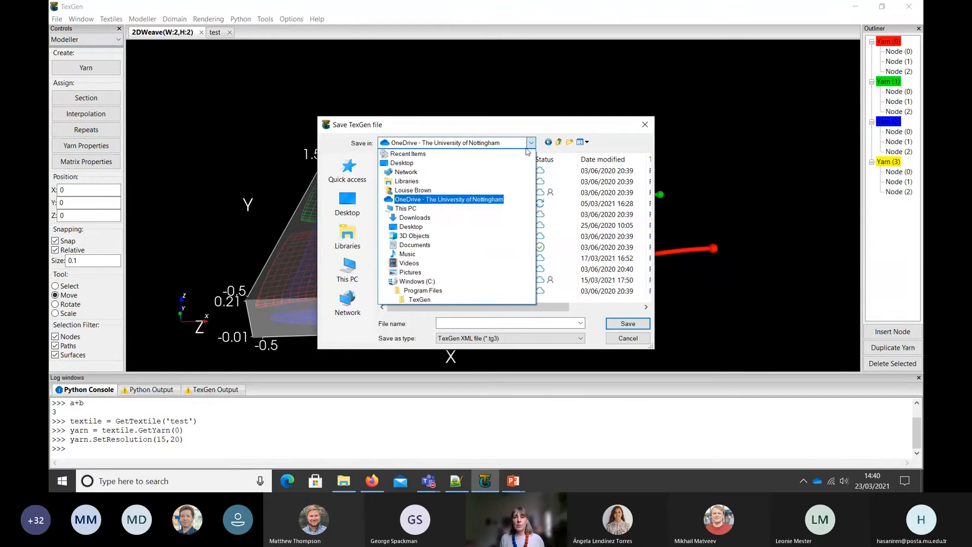
left_click(451, 190)
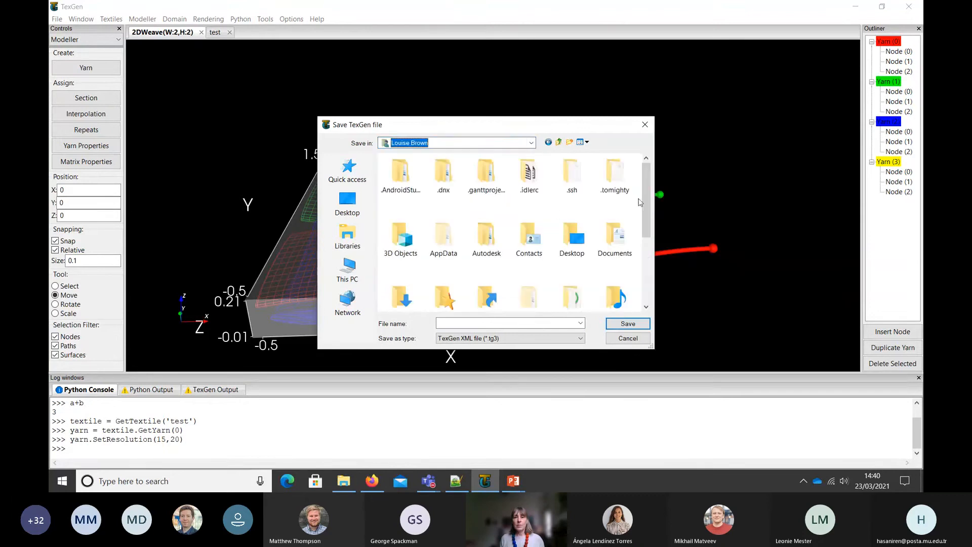
left_click_drag(645, 203, 644, 271)
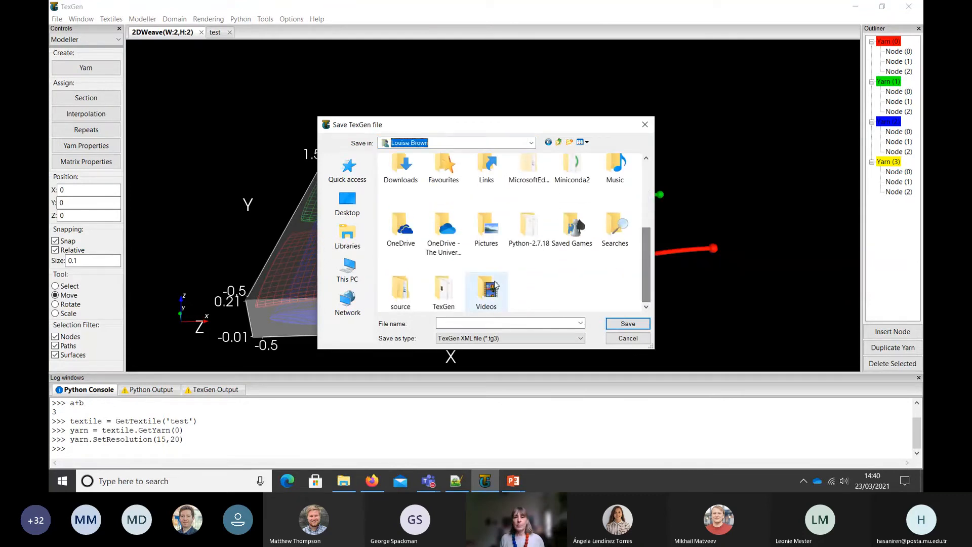
double_click(444, 291)
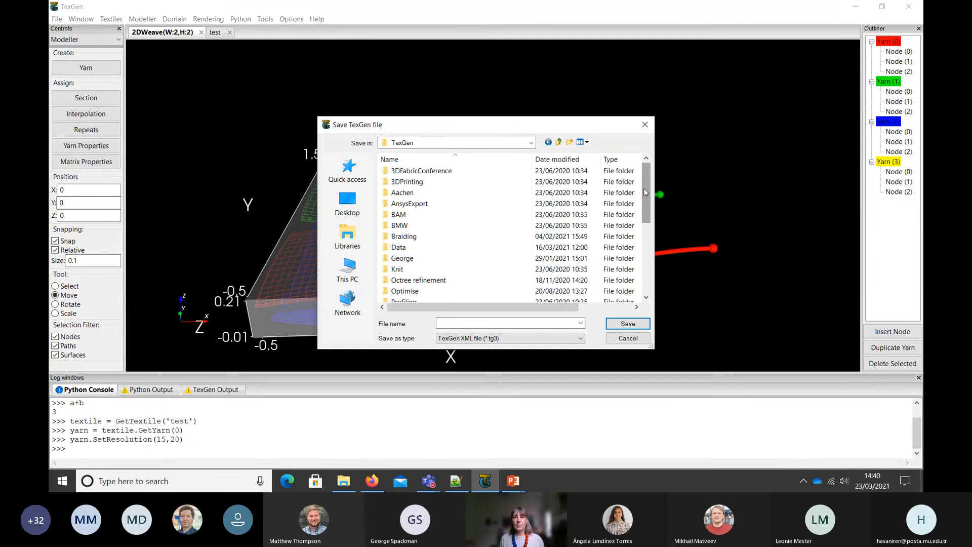
left_click_drag(645, 191, 646, 262)
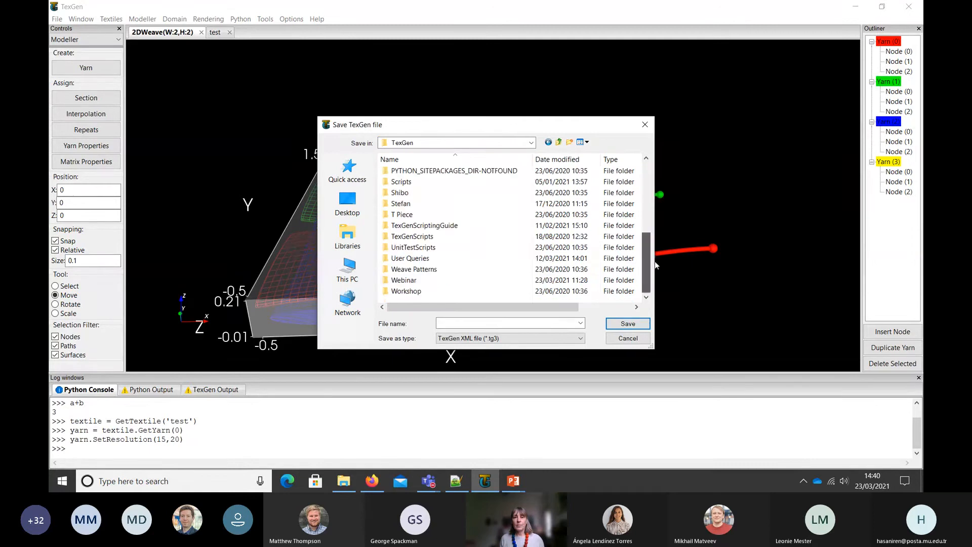
double_click(449, 280)
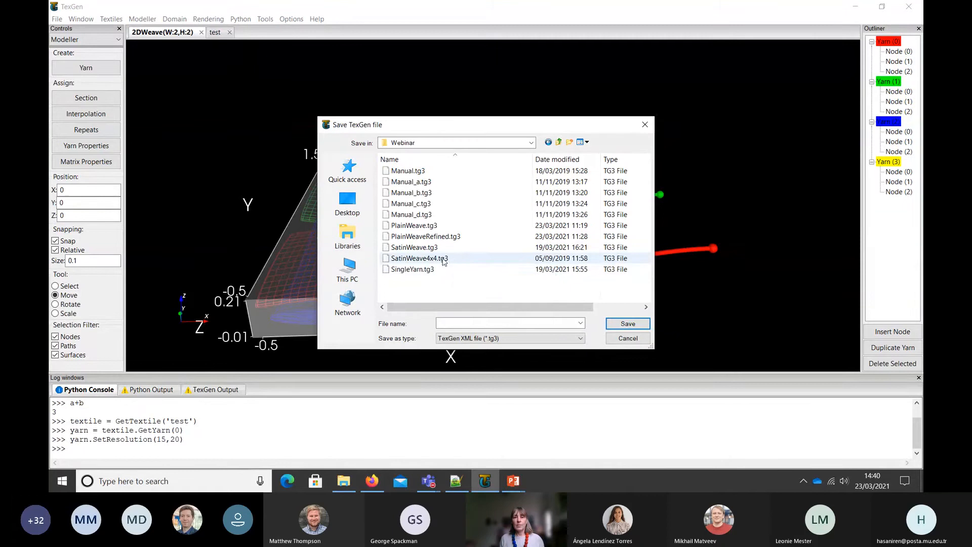
Save the textile as PlainWeave.tg3, replacing the existing file.
left_click(440, 227)
left_click(628, 323)
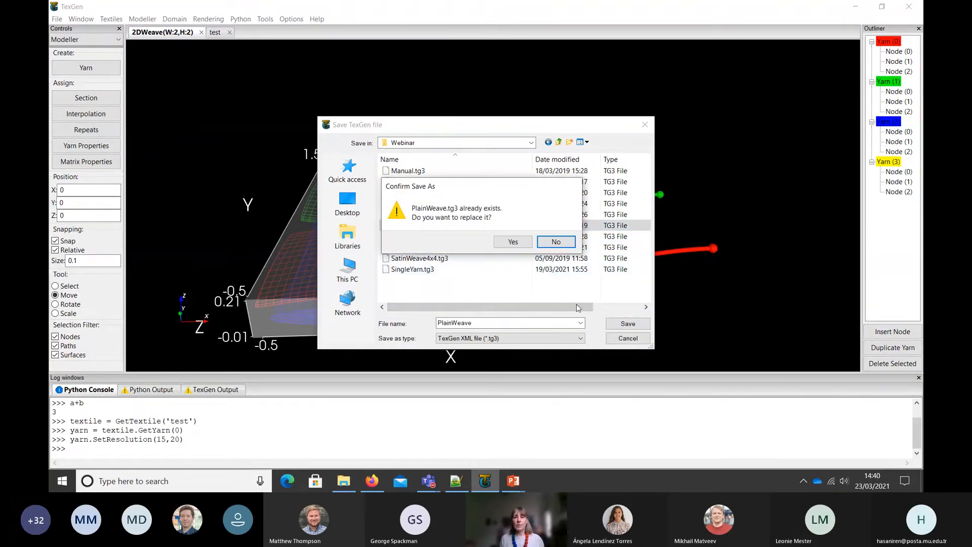
left_click(516, 243)
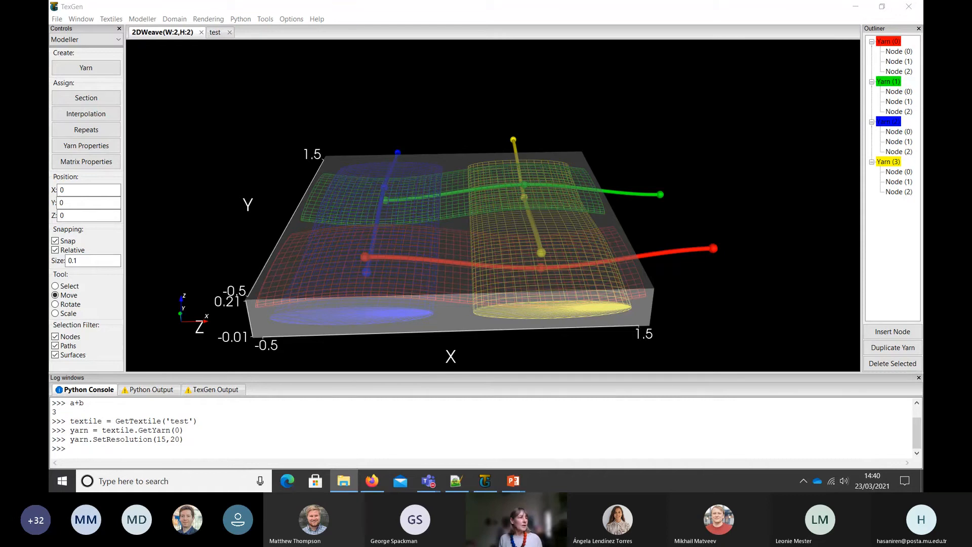
Switch to Notepad++ and set NumSlaveNodes of the yarn with index 0 to 20 in PlainWeave.tg3, saving the file.
left_click(457, 481)
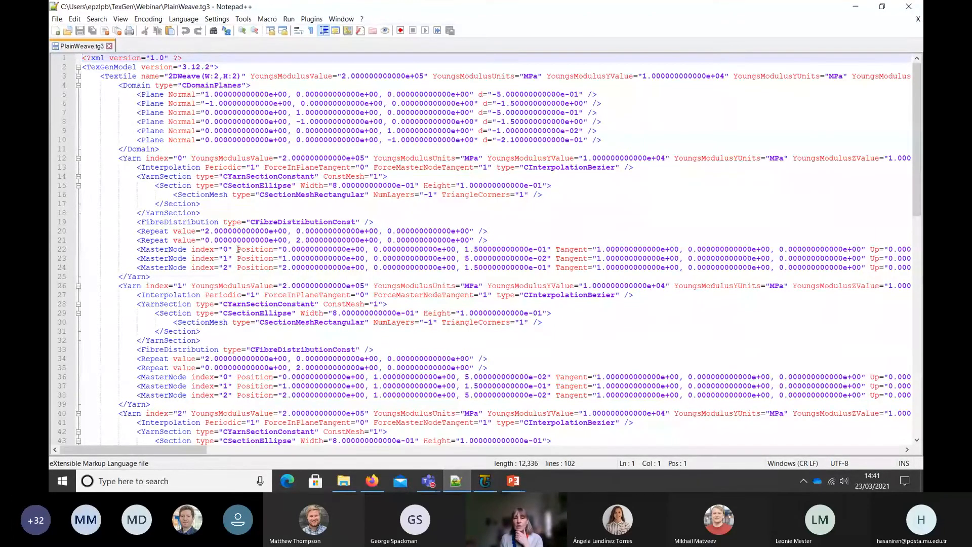
scroll(234, 260, "down", 3)
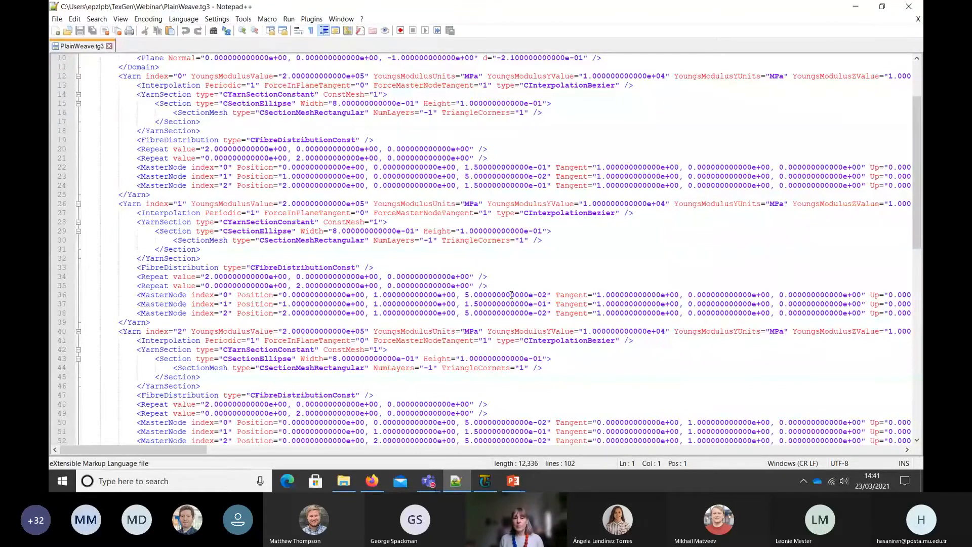
scroll(511, 295, "up", 3)
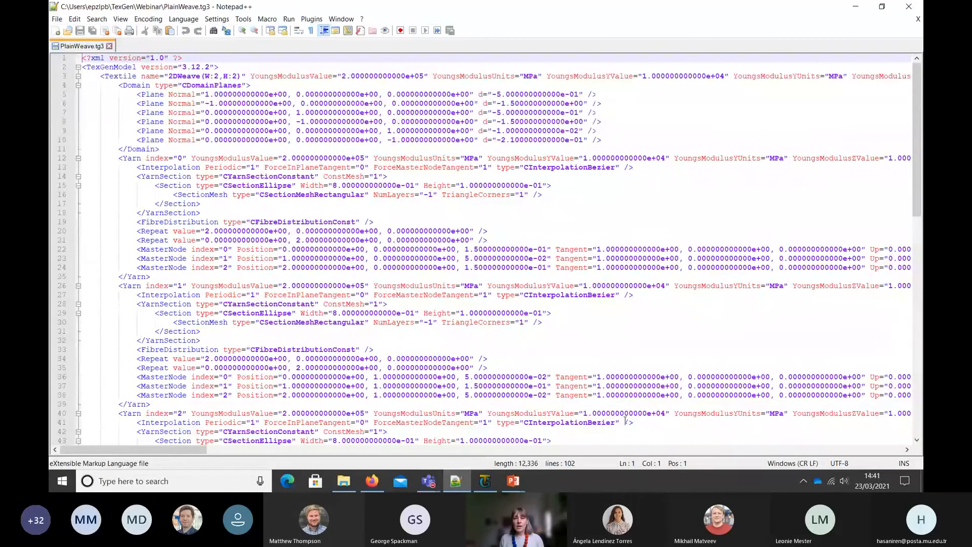
left_click_drag(168, 454, 630, 482)
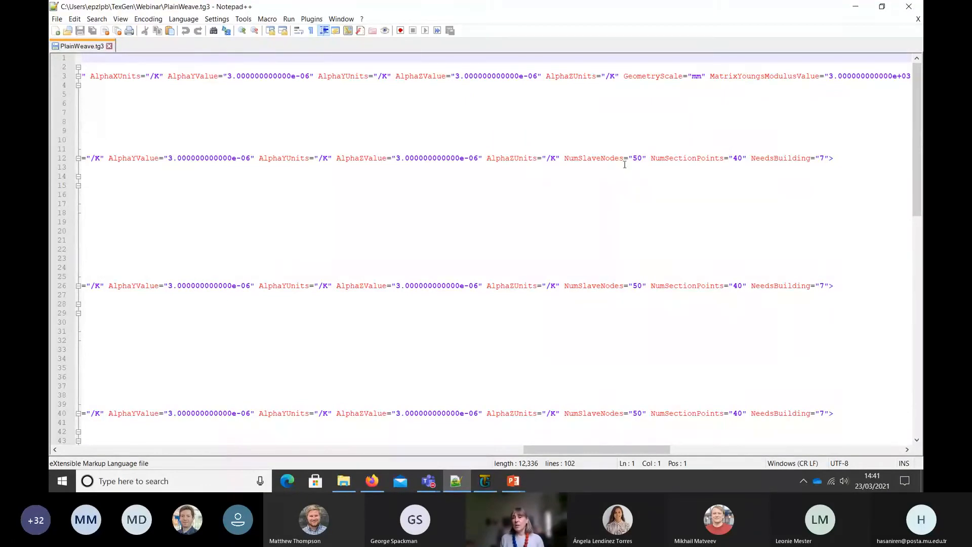
left_click_drag(633, 159, 642, 159)
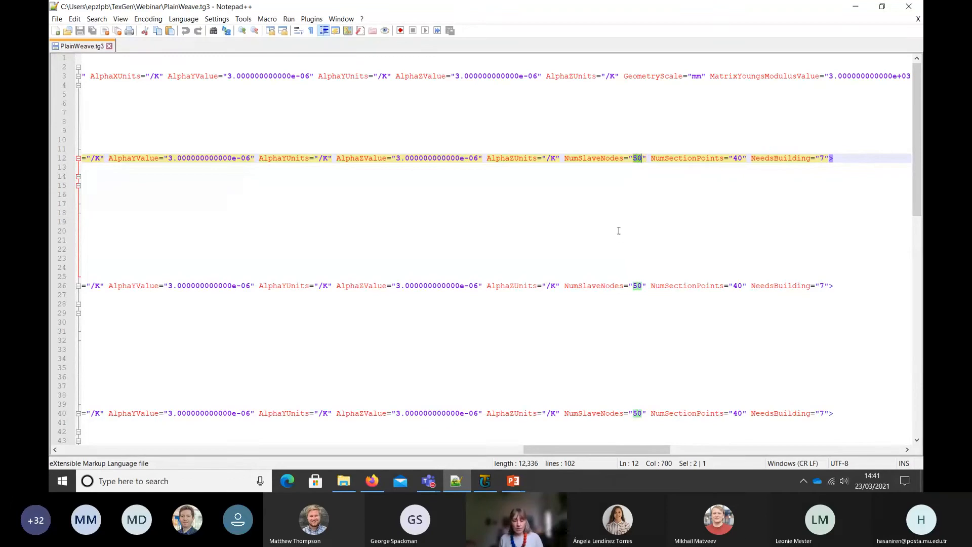
type("20")
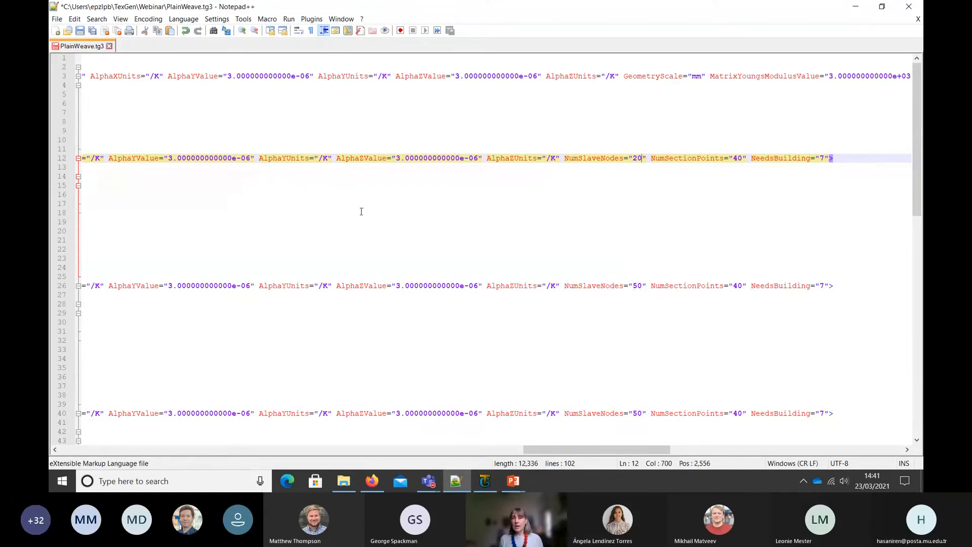
left_click(80, 31)
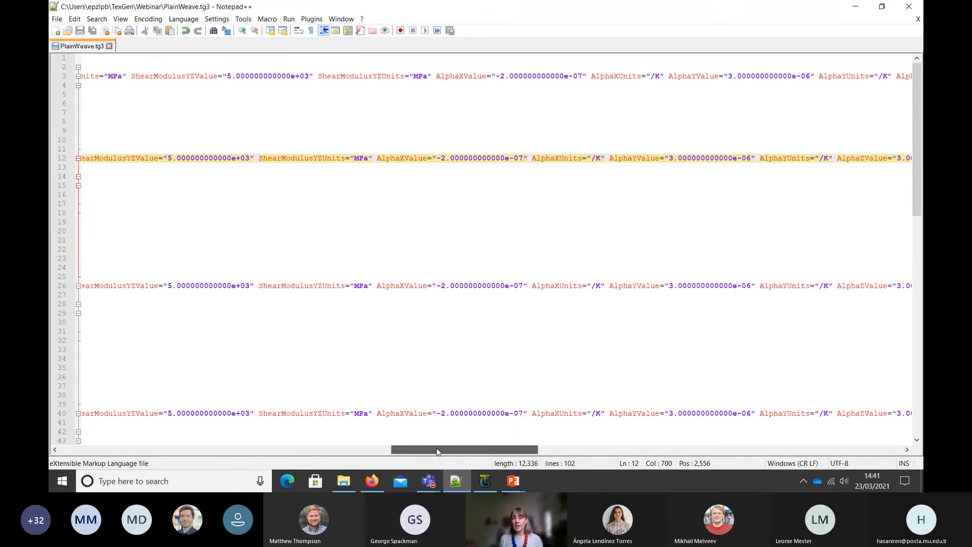
left_click_drag(589, 448, 105, 449)
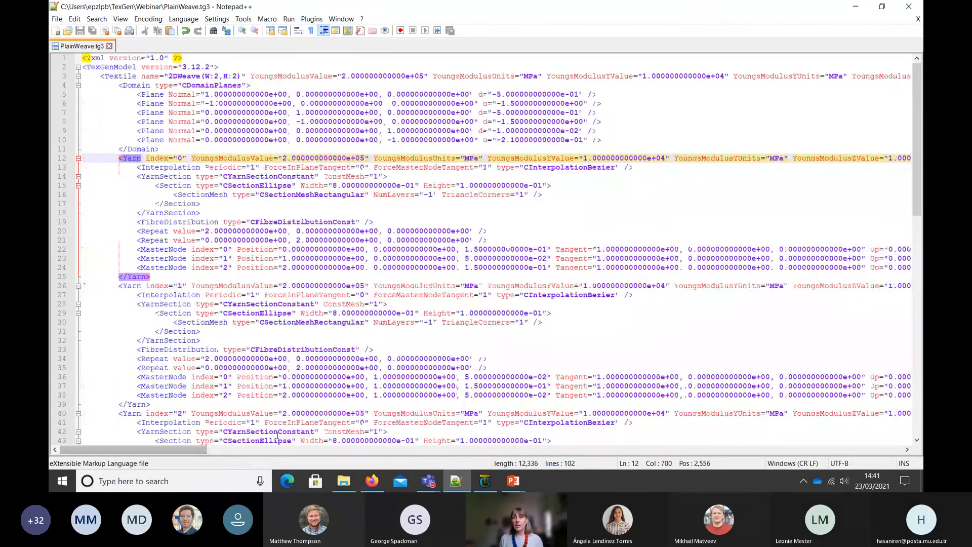
Switch to the PowerPoint slide show and advance past the Saving Images slide.
left_click(515, 482)
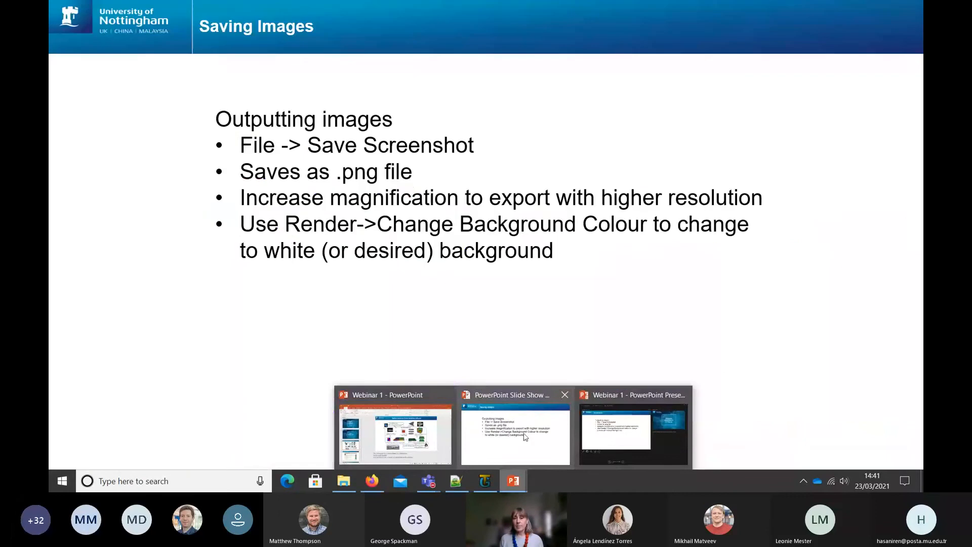
left_click(557, 431)
left_click(554, 382)
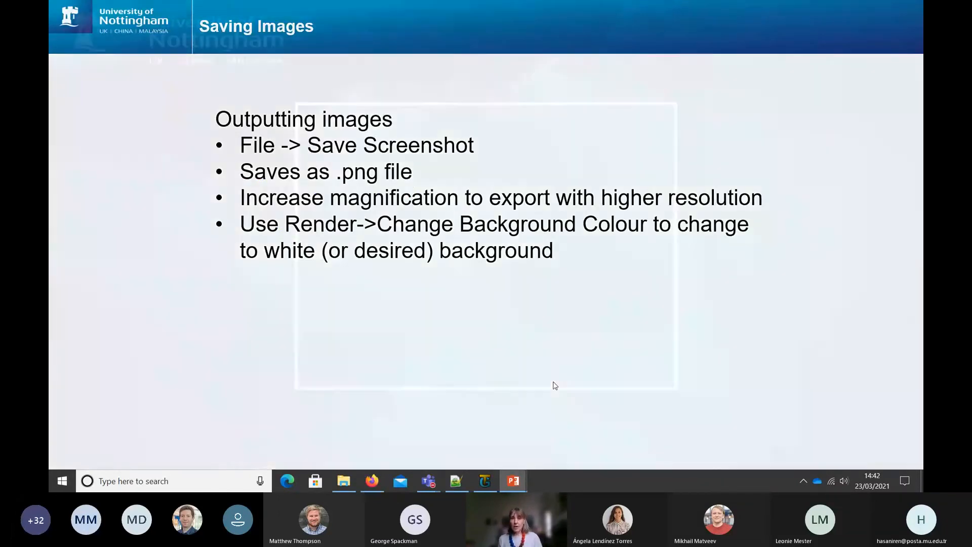
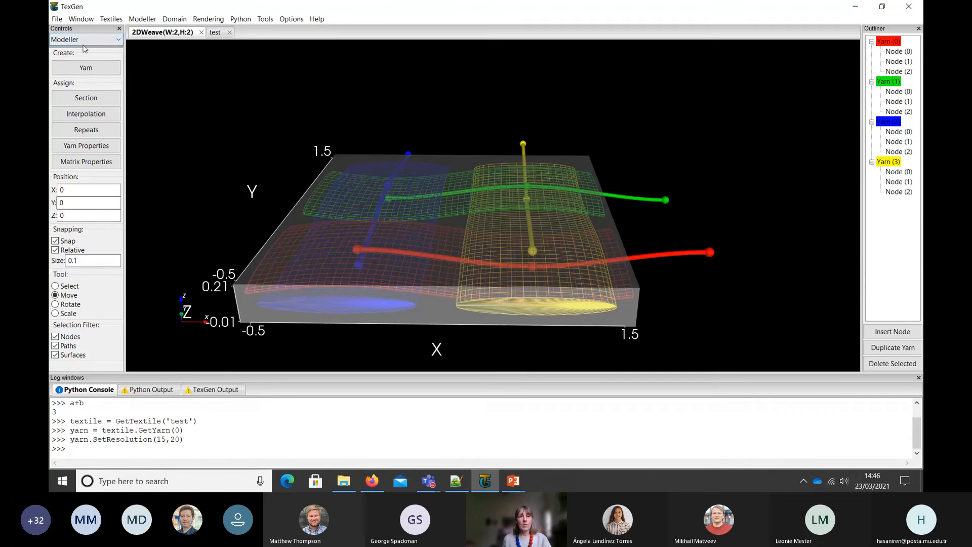
Start a new 2D weave textile with the Weave Wizard, using 4 warp yarns and 4 weft yarns.
left_click(85, 40)
left_click(87, 57)
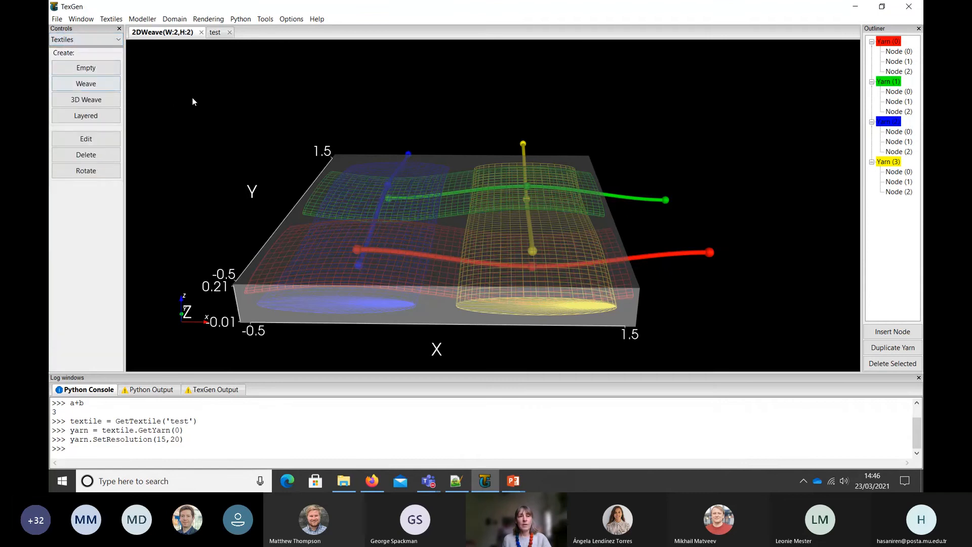
left_click(90, 85)
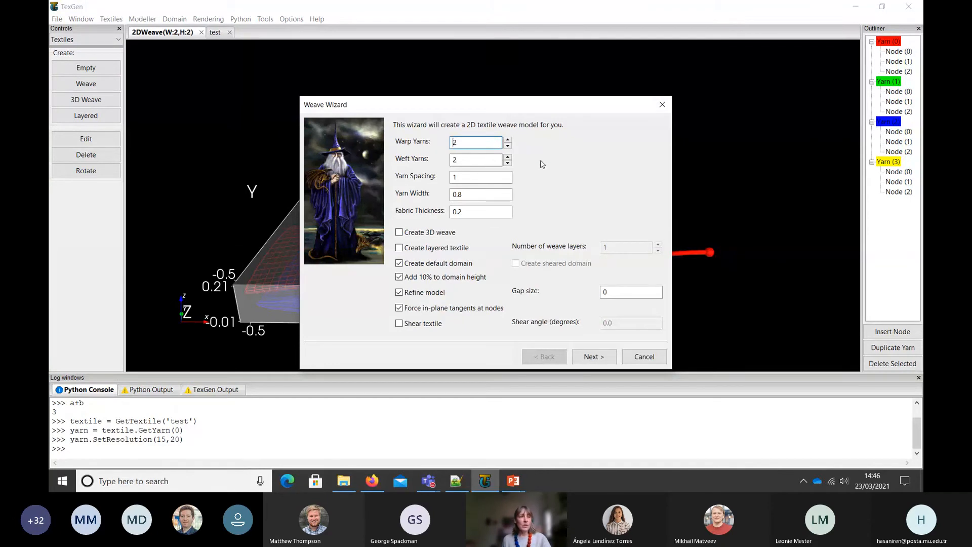
left_click(507, 142)
left_click(507, 142)
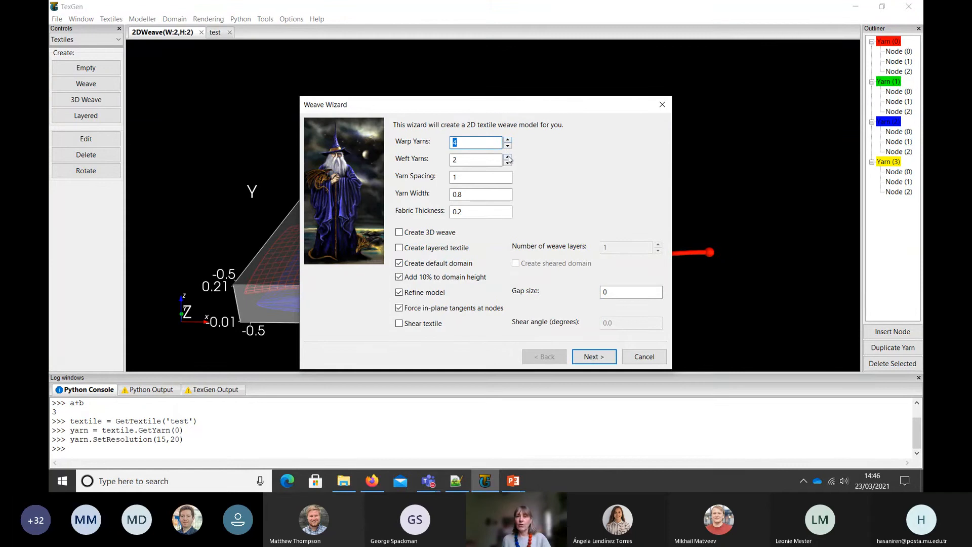
left_click(508, 157)
left_click(508, 157)
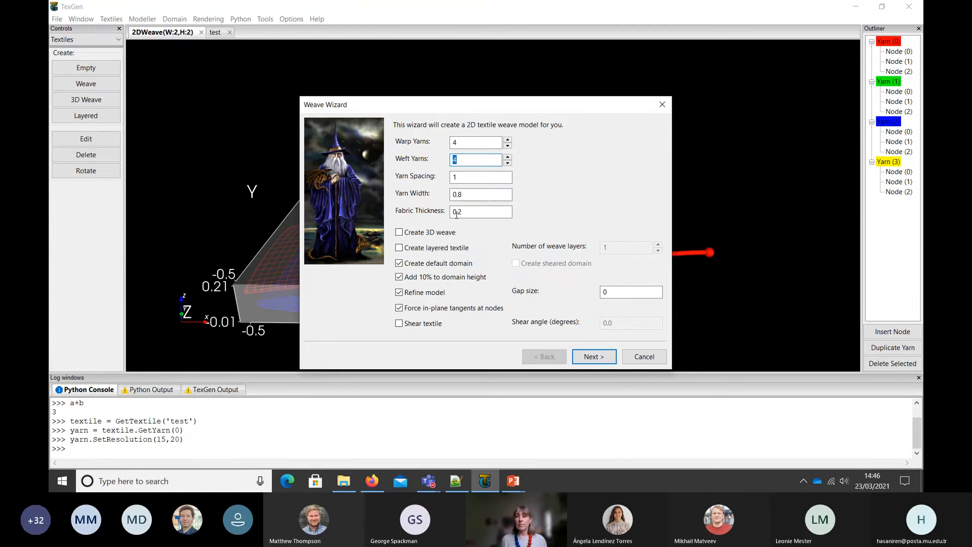
Set the weave's yarn width to 0.9 and fabric thickness to 0.5, with model refinement turned off.
left_click(461, 194)
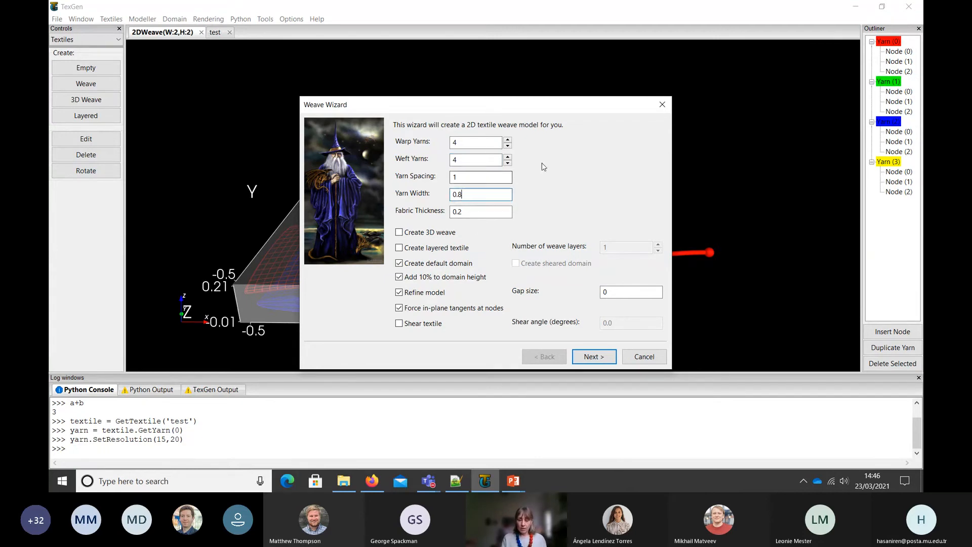
key("BackSpace")
type("9")
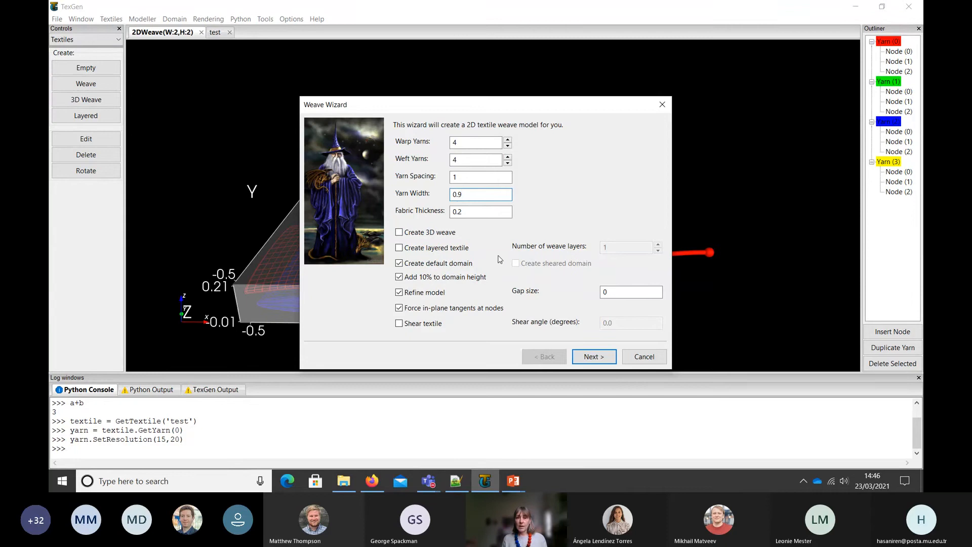
left_click(470, 212)
key("BackSpace")
type("5")
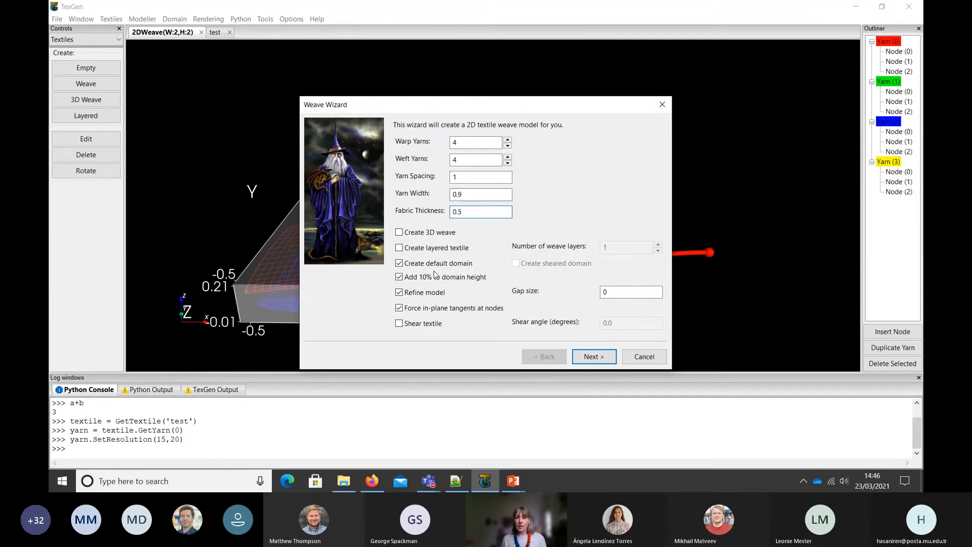
left_click(400, 292)
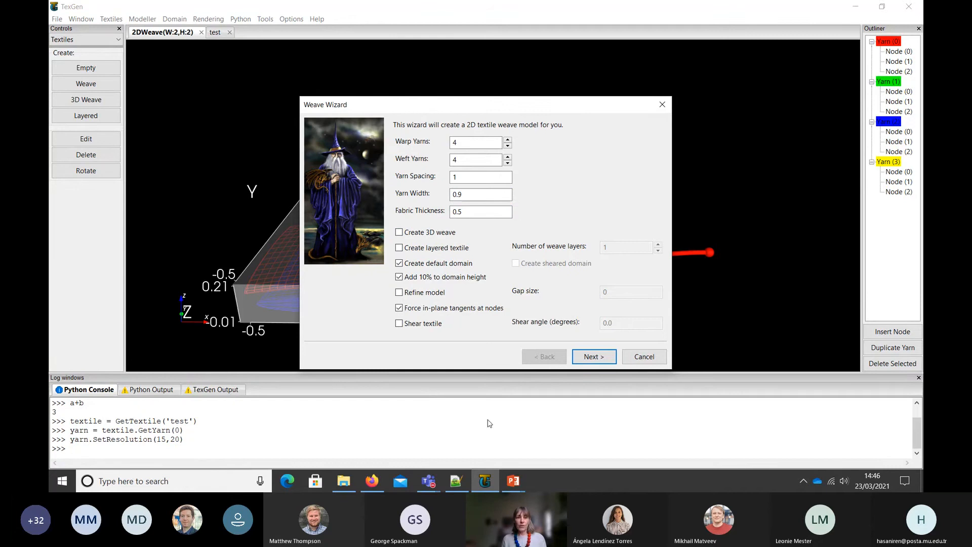
Bring the vertical red yarns on top along the 4x4 pattern's diagonal, from upper left to lower right, and generate the weave.
left_click(592, 356)
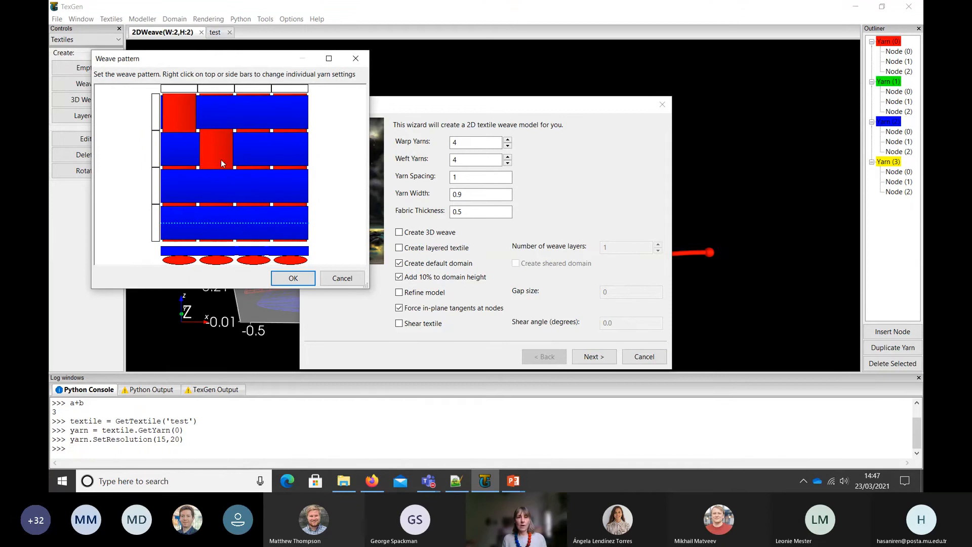
left_click(287, 219)
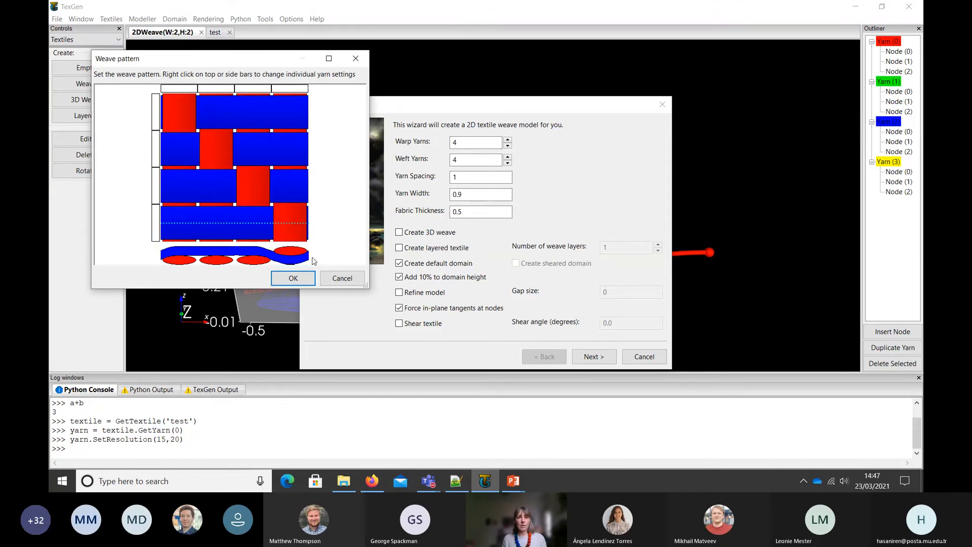
left_click(289, 279)
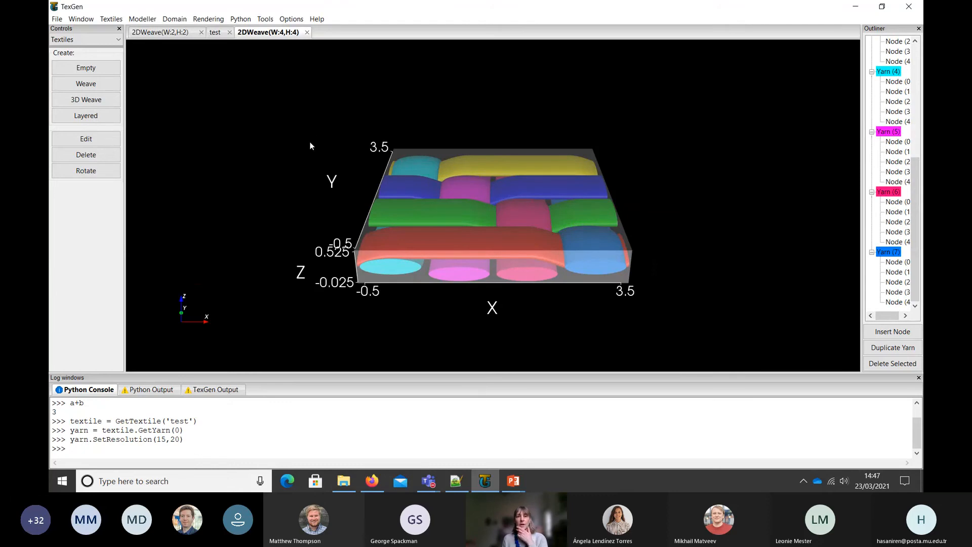
mouse_move(253, 207)
left_mouse_down()
mouse_move(282, 172)
mouse_move(263, 219)
left_mouse_up()
left_click_drag(267, 169, 339, 194)
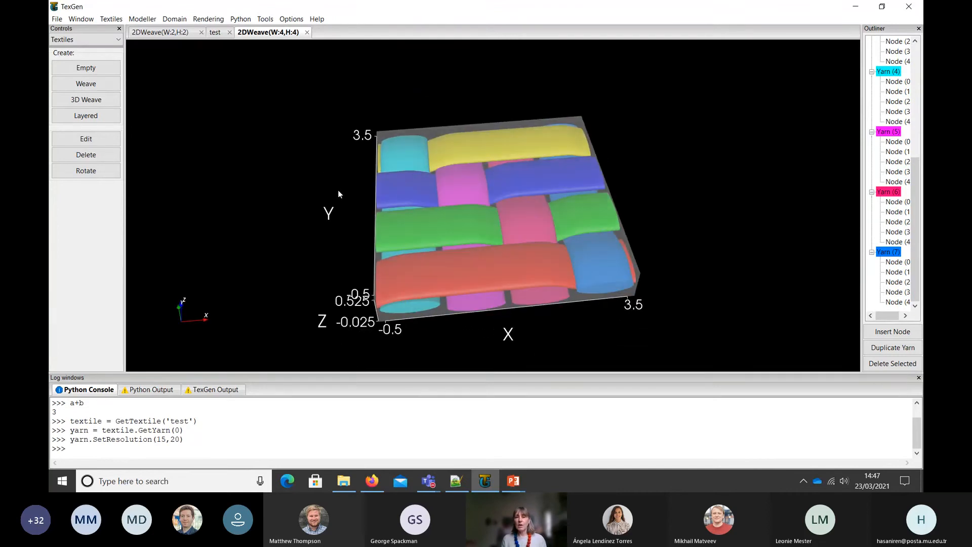
left_click_drag(314, 142, 536, 264)
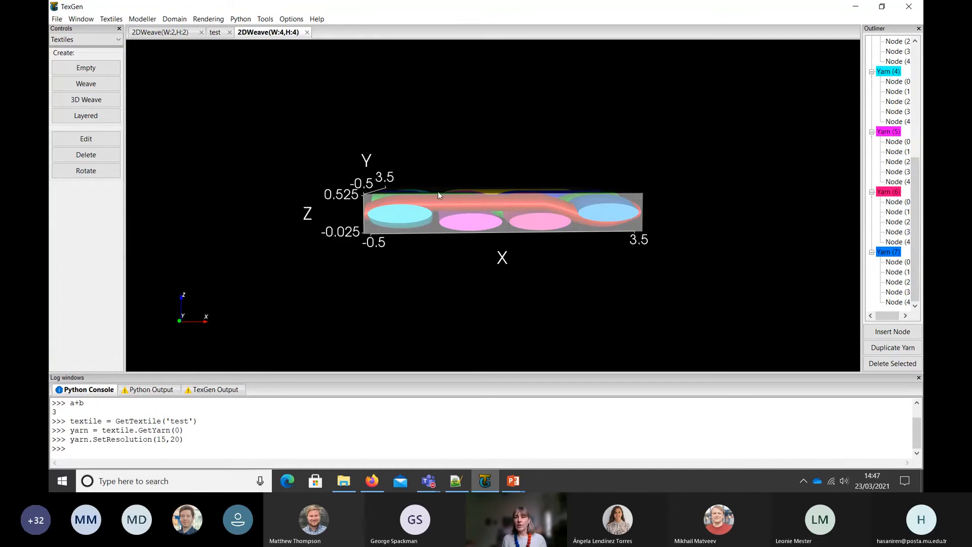
left_click_drag(601, 257, 316, 208)
Start another 2D weave textile with the Weave Wizard, using 4 warp yarns and 4 weft yarns.
left_click(57, 19)
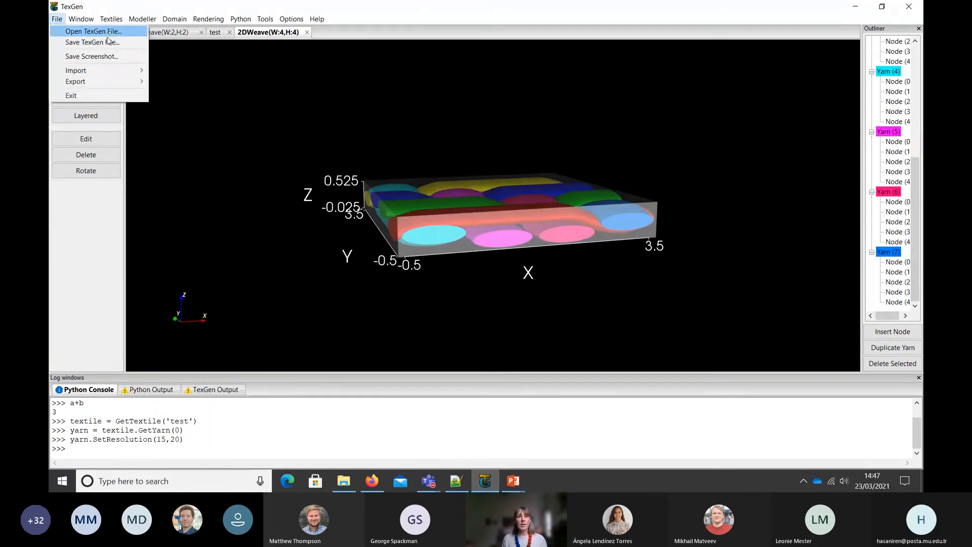
left_click(235, 56)
left_click(118, 84)
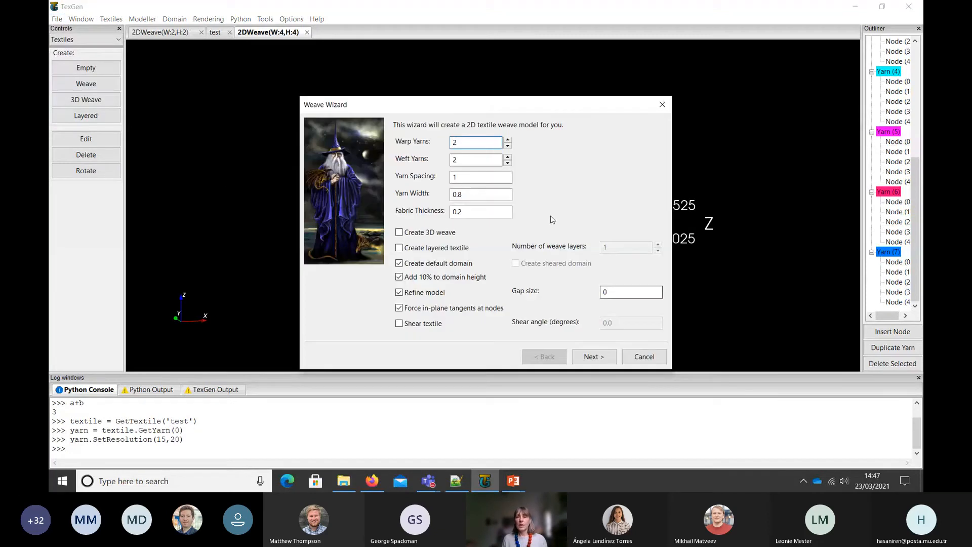
left_click(507, 139)
left_click(507, 140)
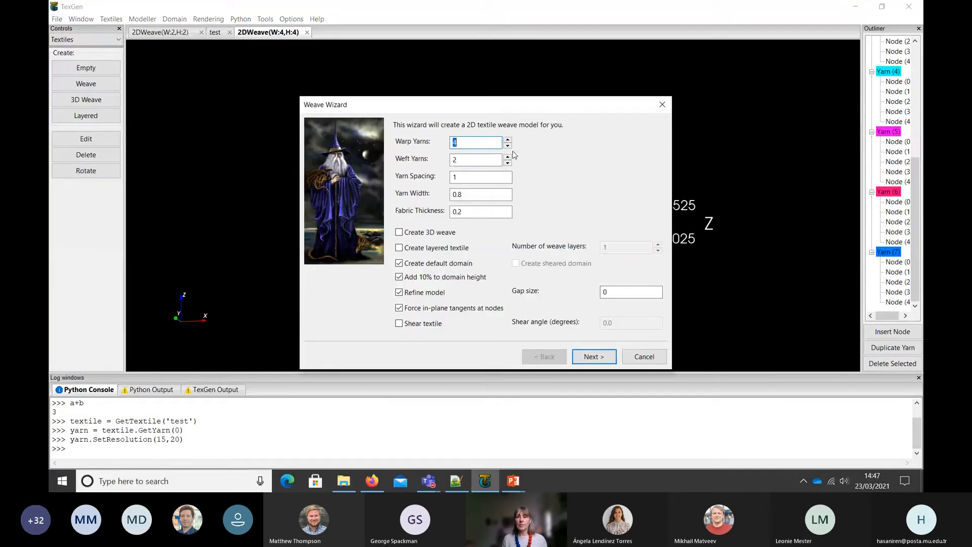
left_click(508, 157)
left_click(508, 156)
Set the new weave's yarn width to 0.9 and fabric thickness to 0.5.
left_click(492, 192)
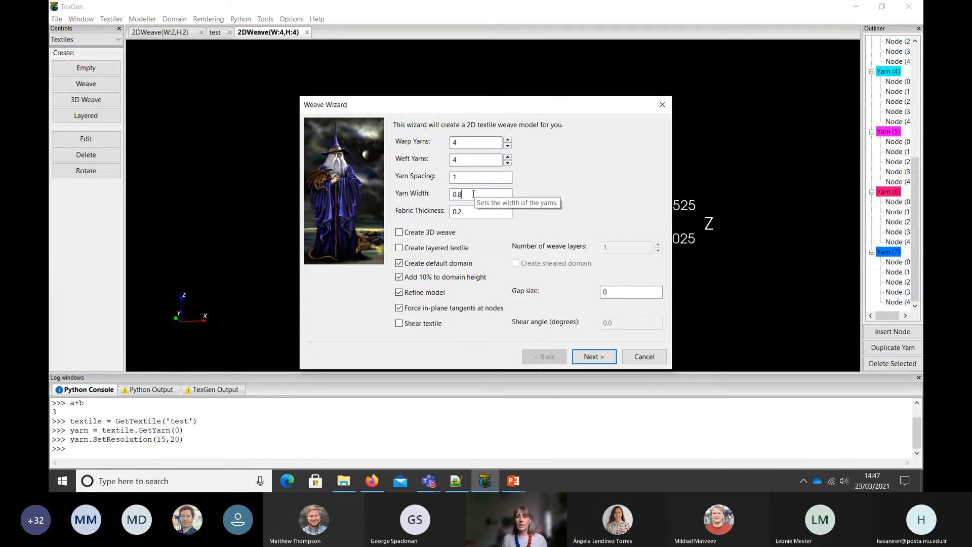
key("BackSpace")
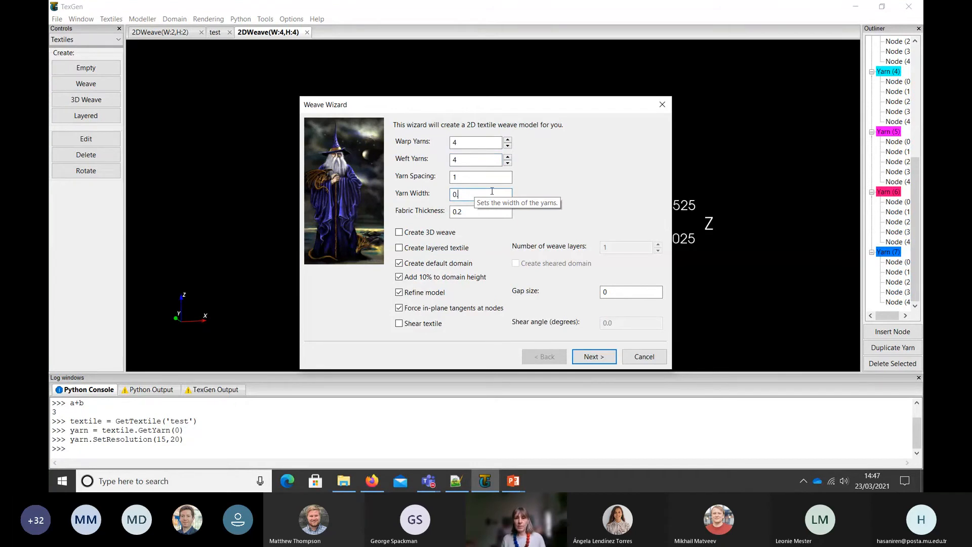
type("9")
left_click(486, 212)
key("BackSpace")
type("5")
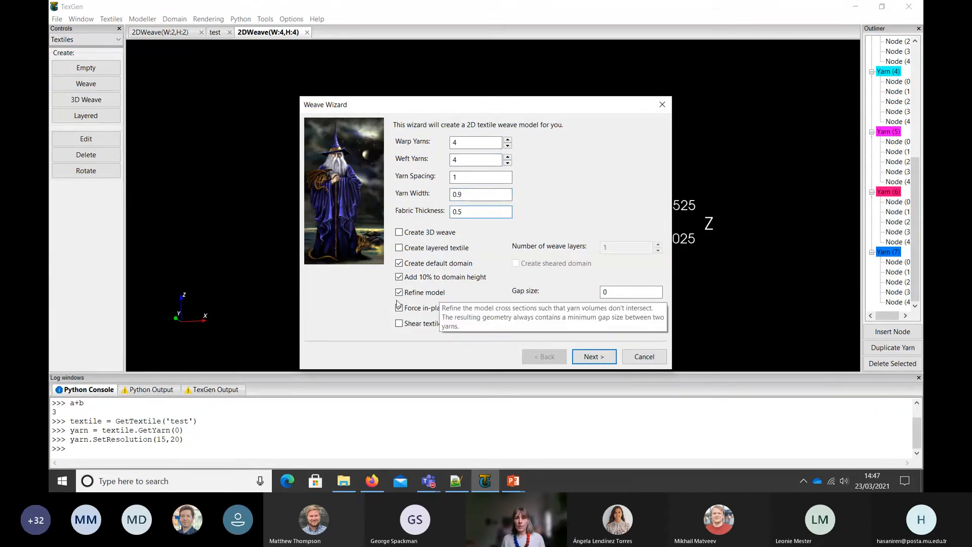
Bring the vertical yarns on top along the weave pattern's diagonal, and set the height of all four horizontal yarns to 0.3.
left_click(594, 356)
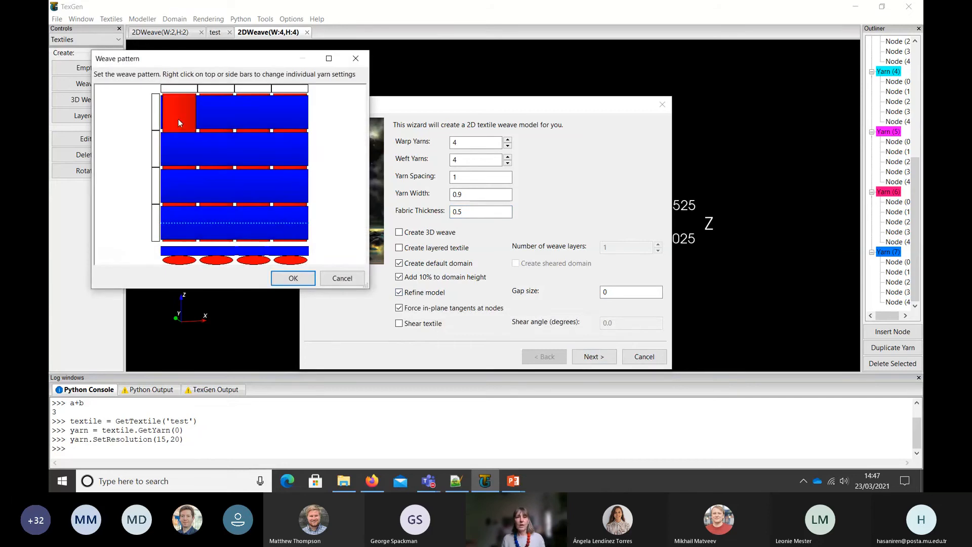
left_click(287, 222)
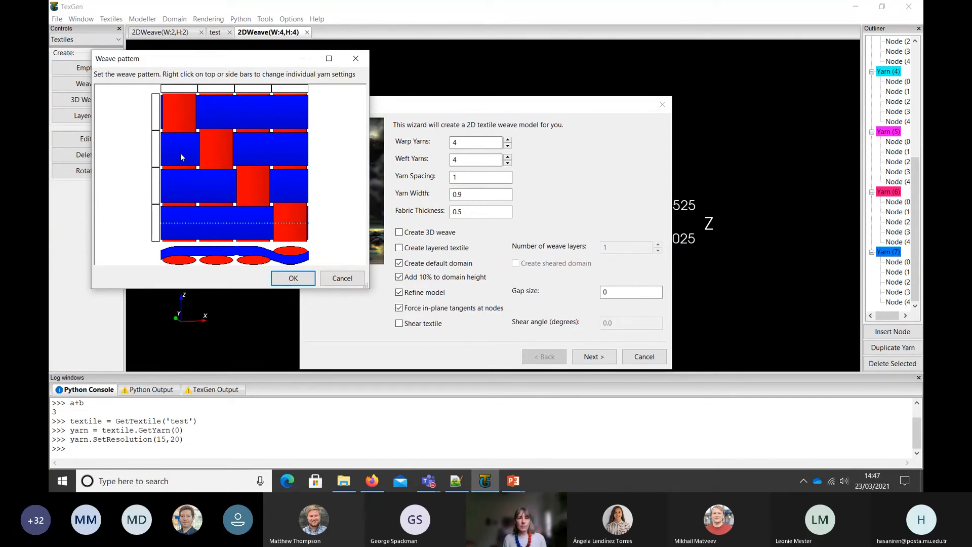
left_click(156, 116)
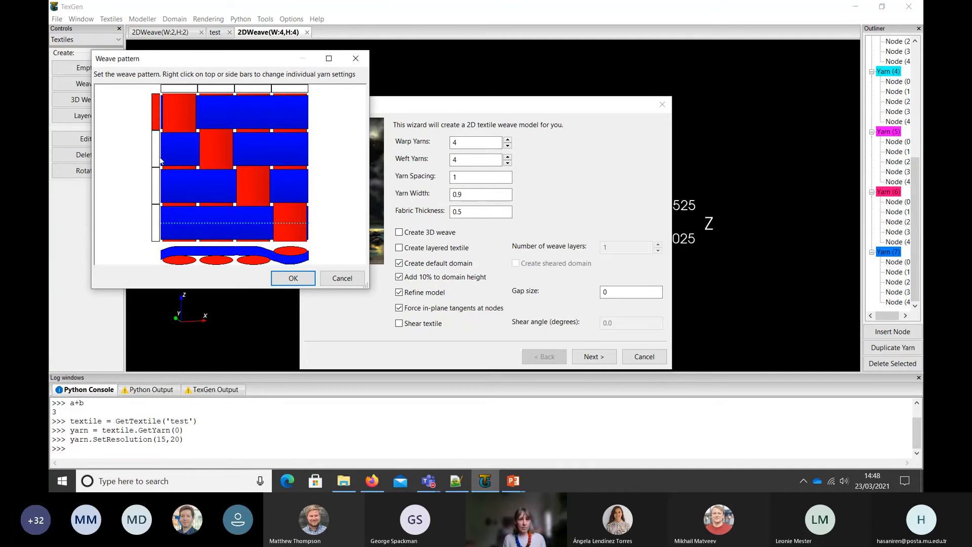
left_click(155, 174)
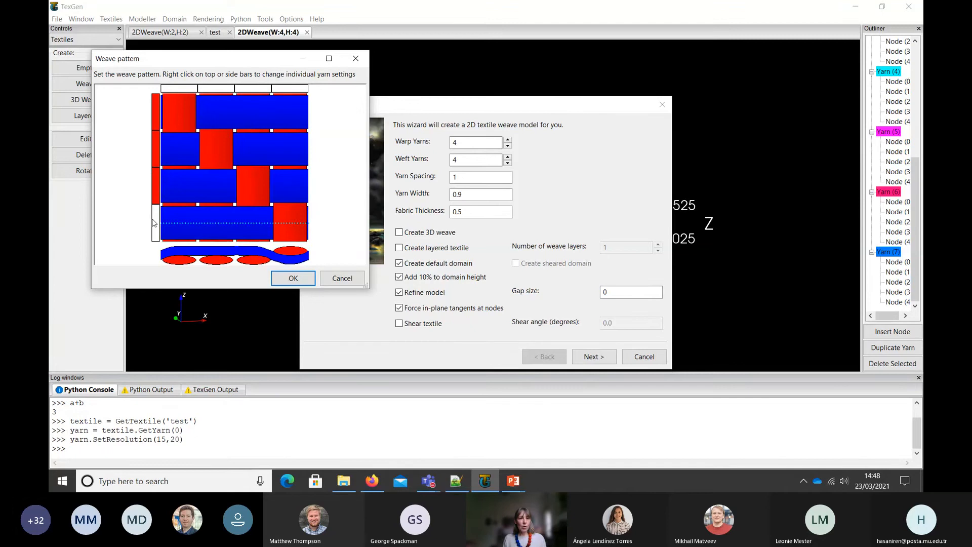
right_click(154, 181)
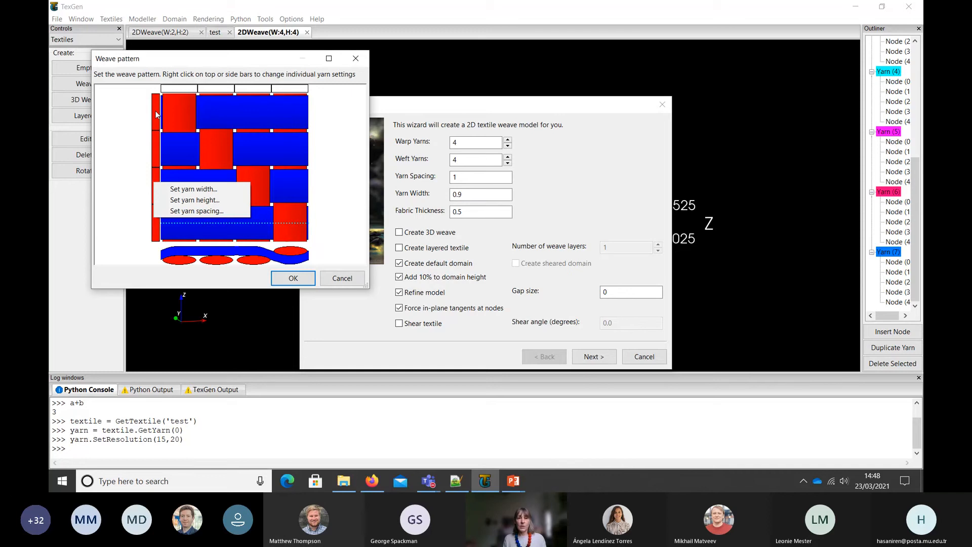
left_click(203, 200)
left_click(202, 173)
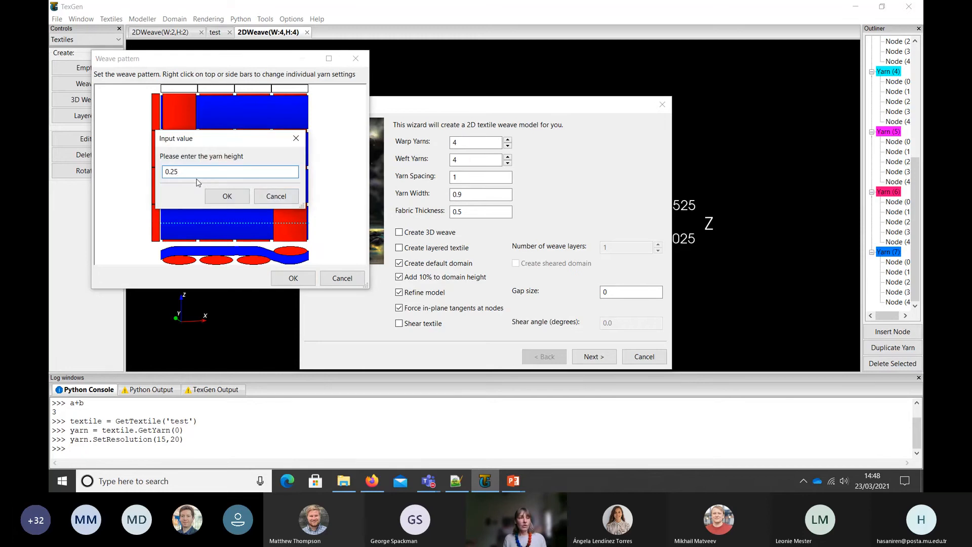
key("BackSpace")
key("BackSpace")
type("3")
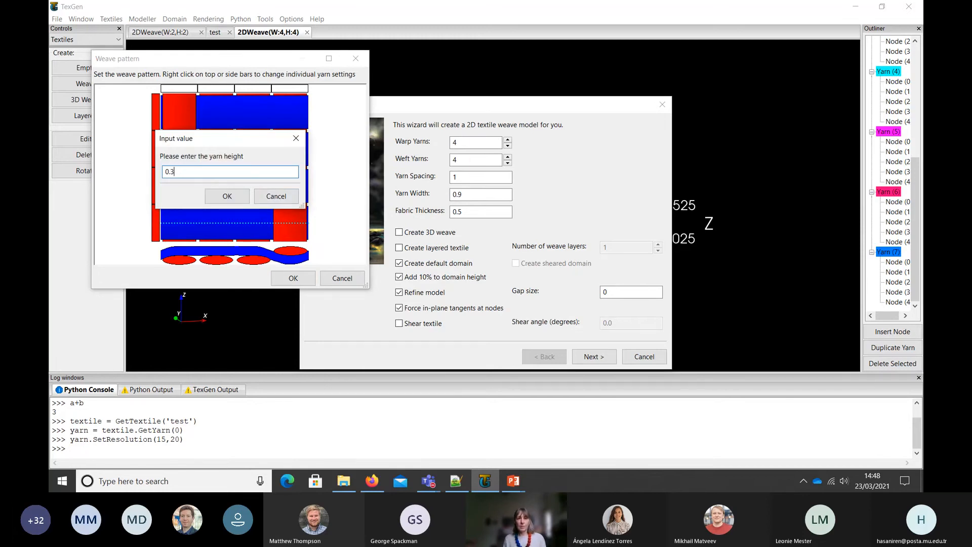
left_click(219, 198)
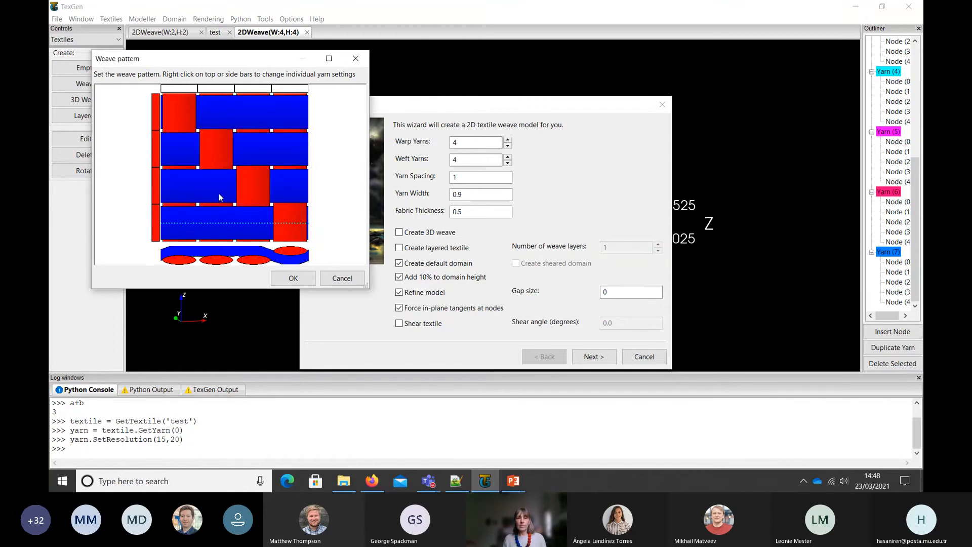
Select all four vertical yarns in the weave pattern and set their yarn width to 0.7.
left_click(190, 89)
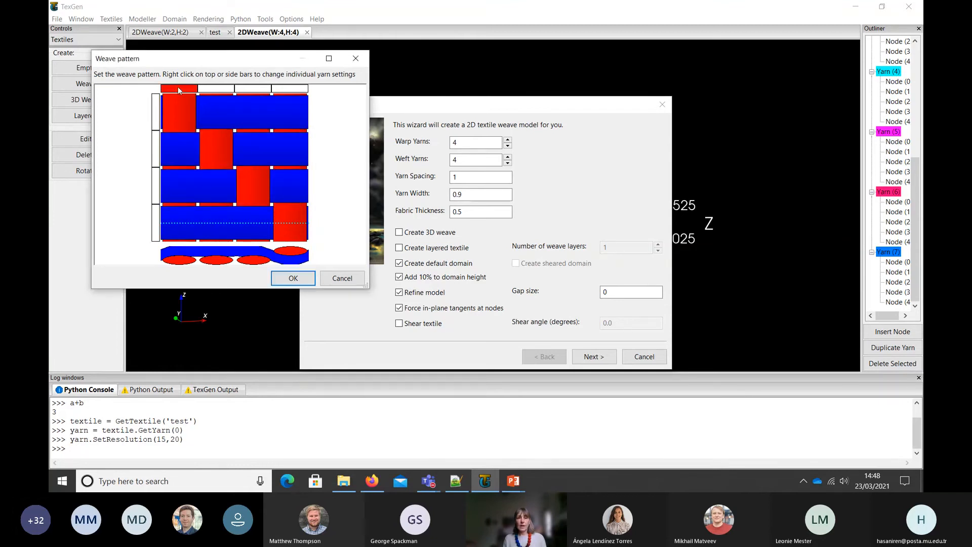
left_click(220, 88, "ctrl")
left_click(252, 91, "ctrl")
left_click(288, 91, "ctrl")
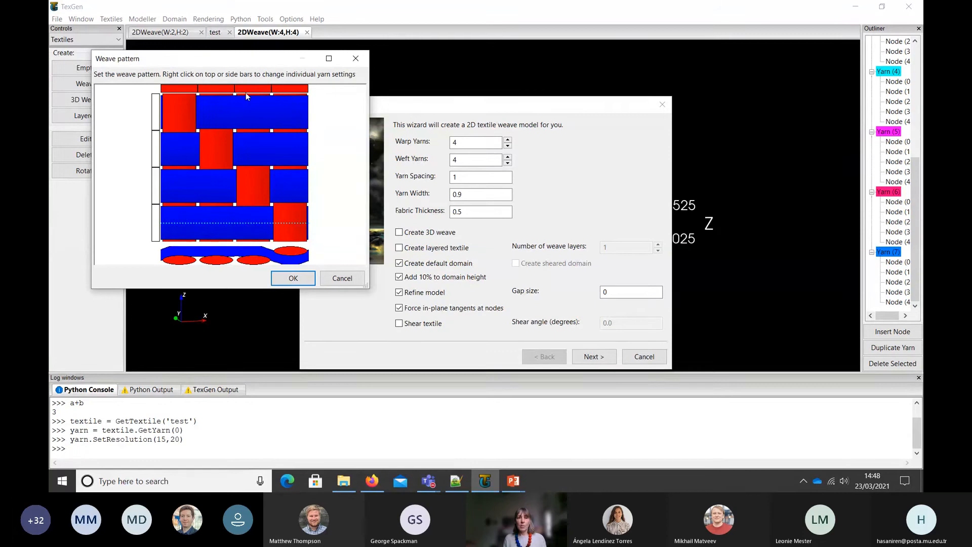
right_click(248, 92)
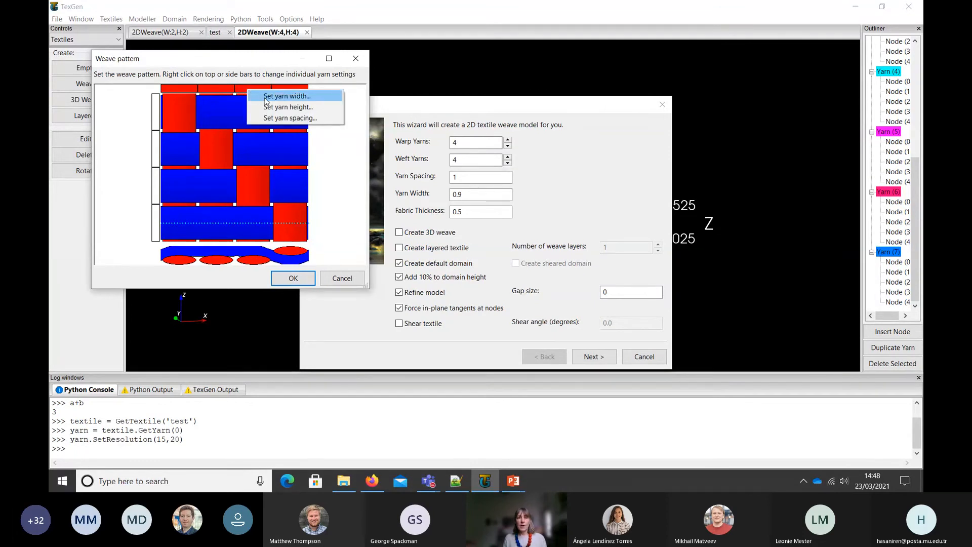
left_click(264, 98)
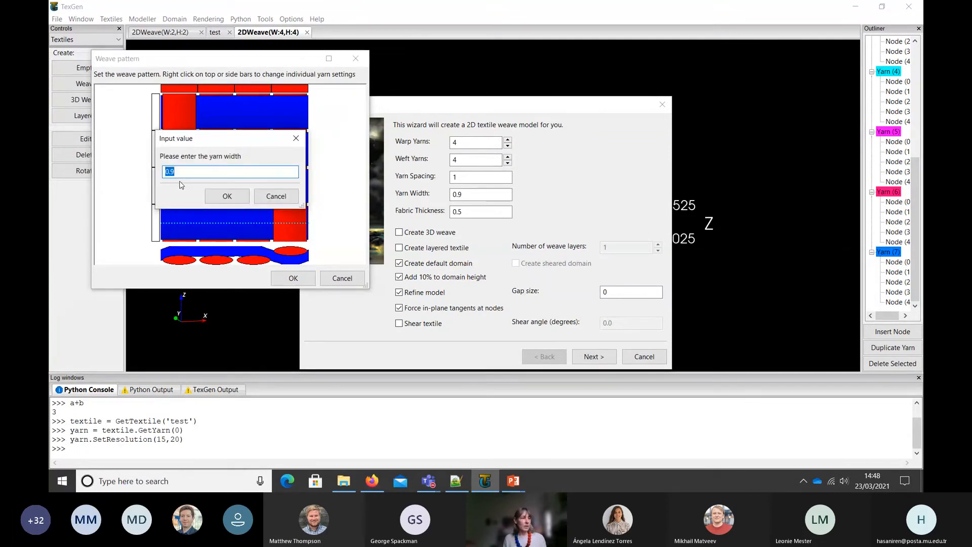
left_click(198, 174)
key("BackSpace")
type("7")
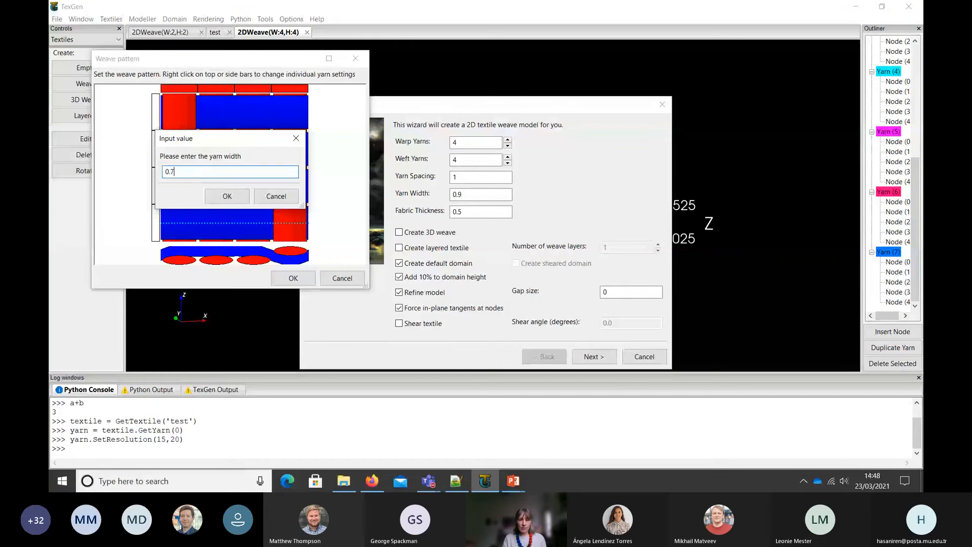
left_click(228, 196)
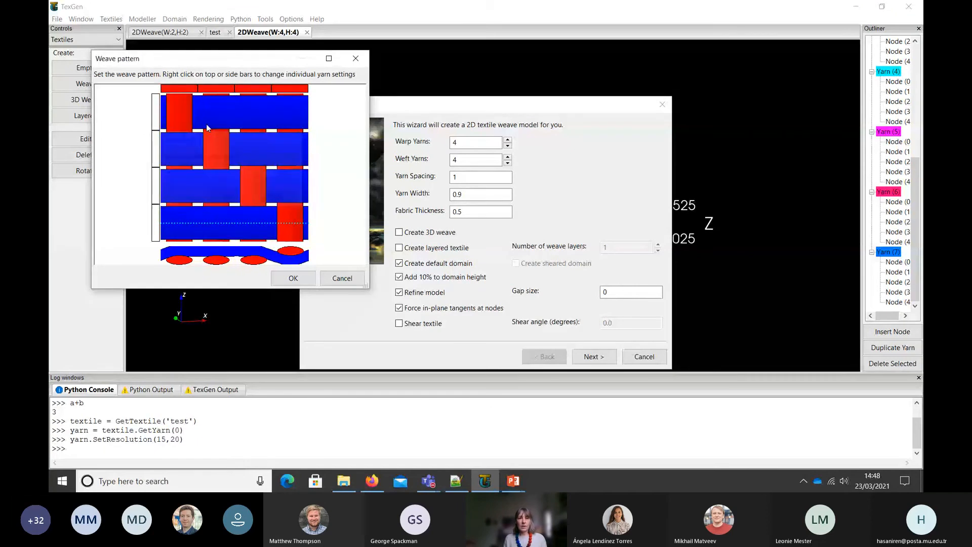
Set the yarn height of the four selected vertical yarns to 0.2.
right_click(211, 90)
left_click(234, 108)
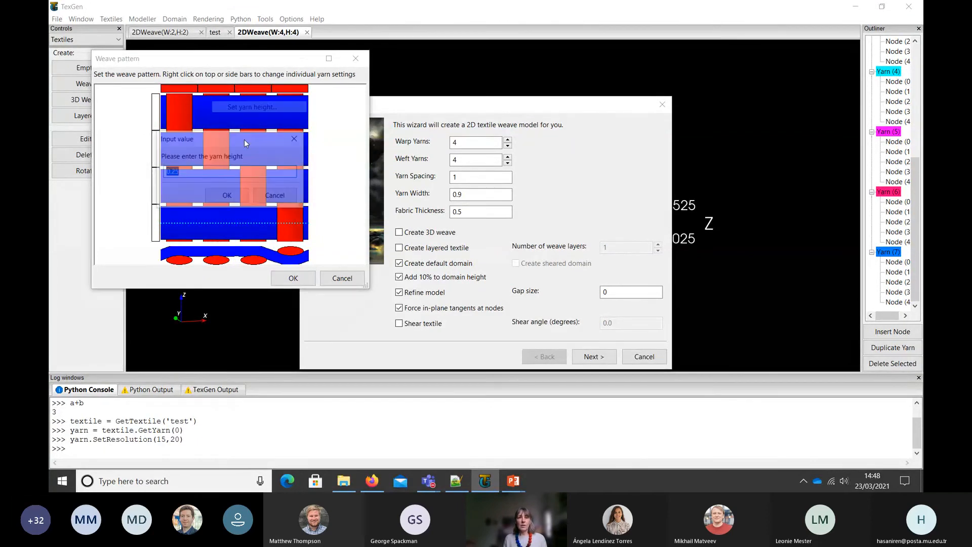
left_click(210, 173)
key("BackSpace")
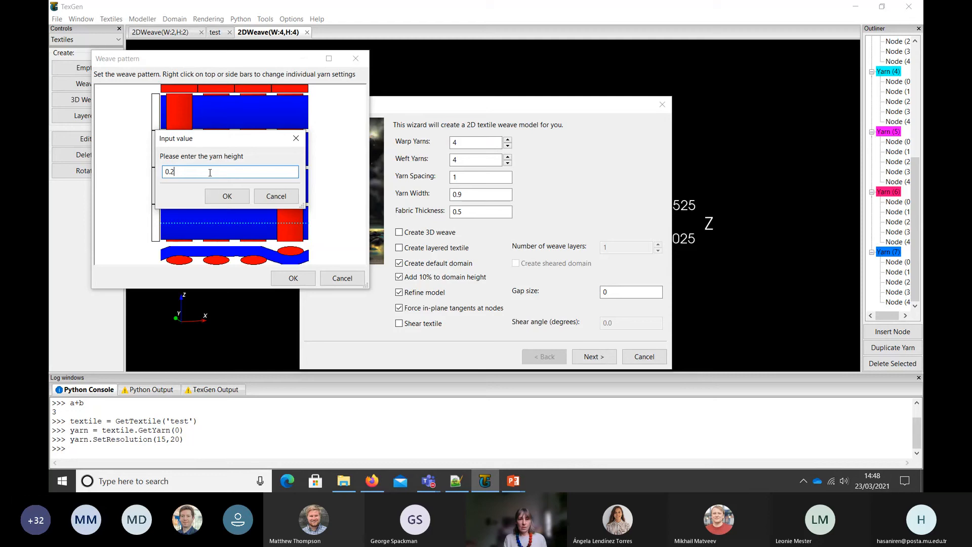
key("BackSpace")
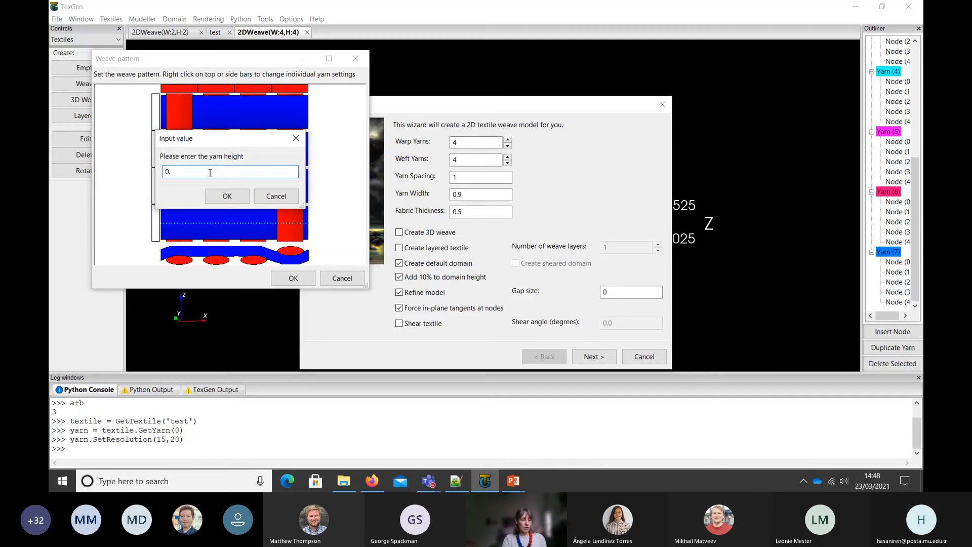
type("2")
left_click(227, 198)
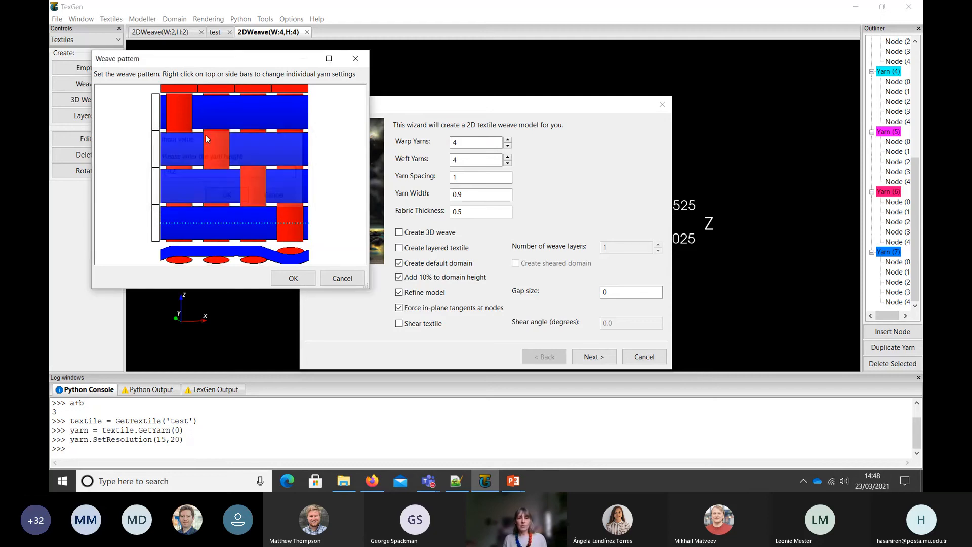
Set the yarn spacing of the four selected vertical yarns to 0.769 and generate the weave.
right_click(208, 90)
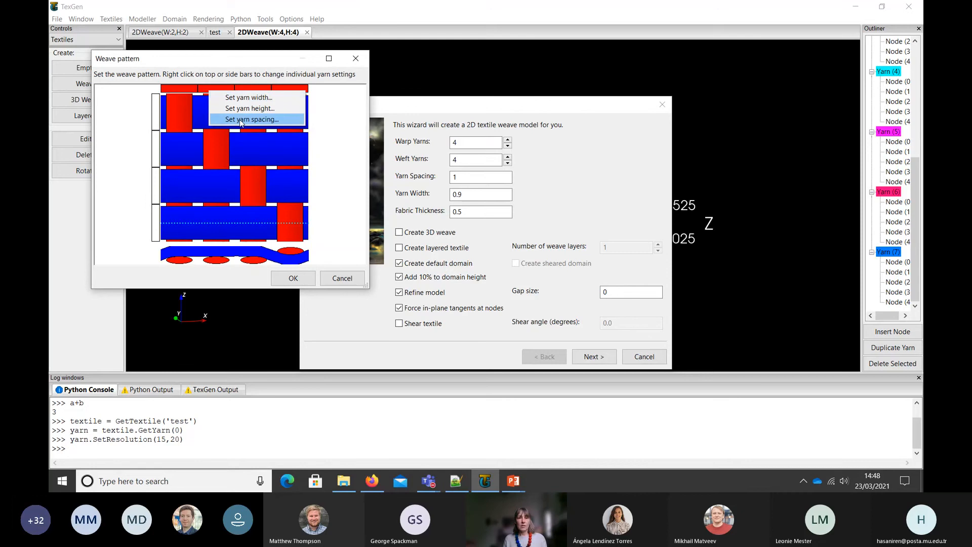
left_click(240, 120)
left_click(188, 171)
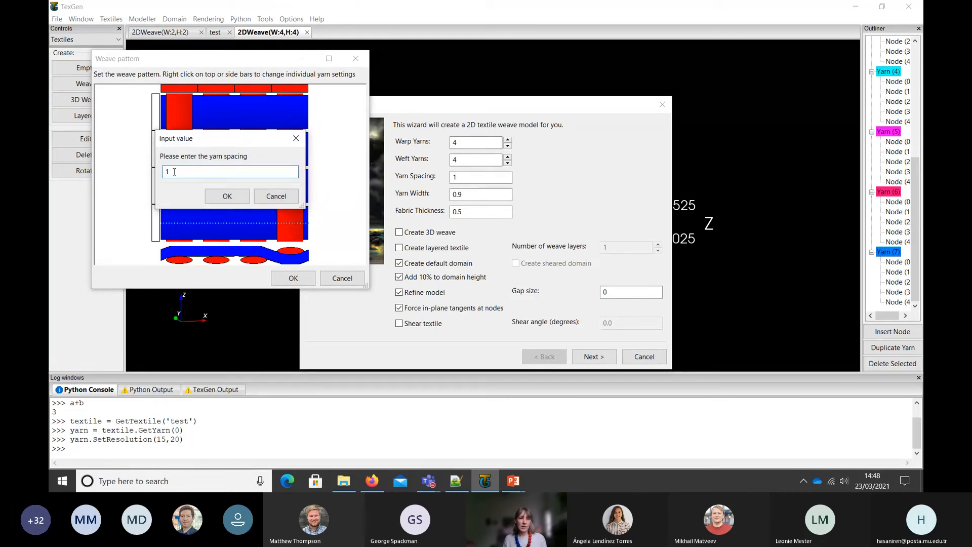
left_click_drag(175, 172, 165, 172)
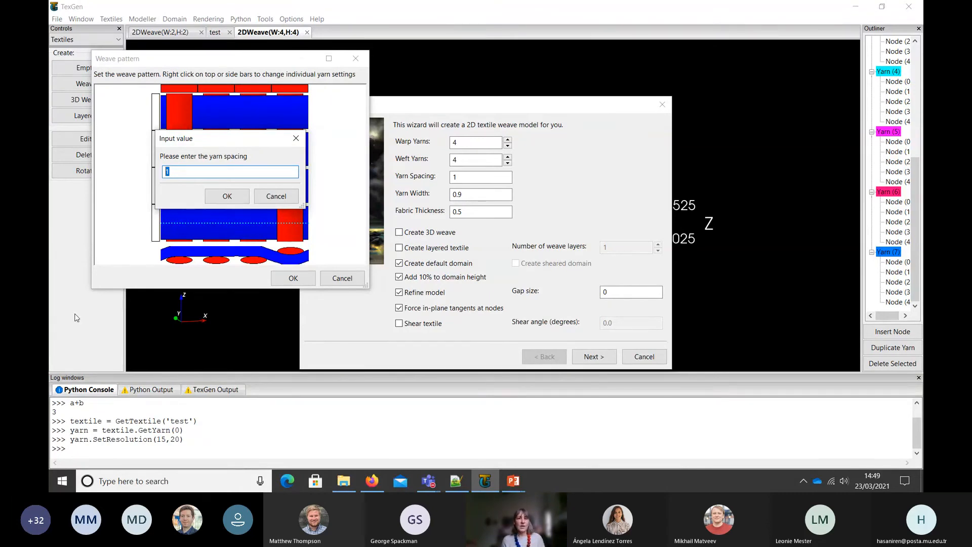
type("0.769")
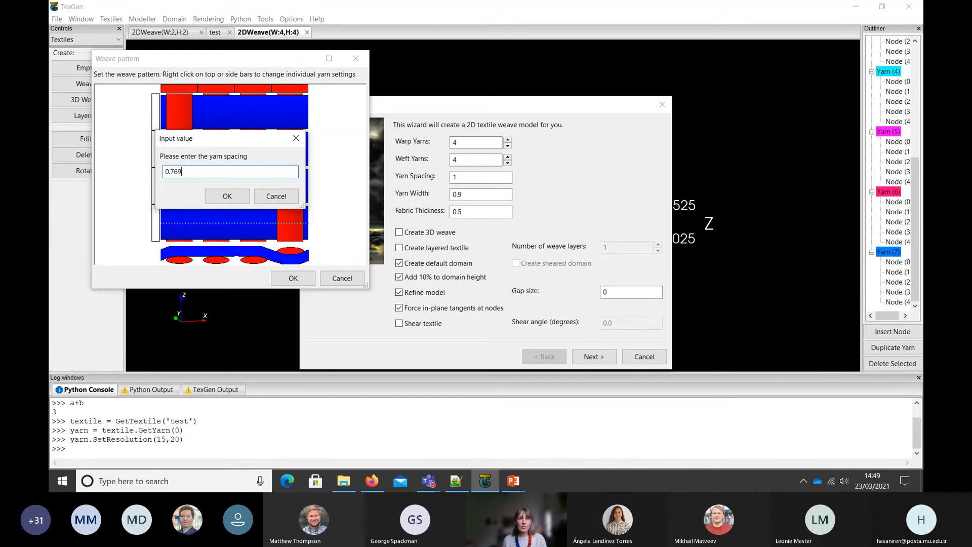
key("Return")
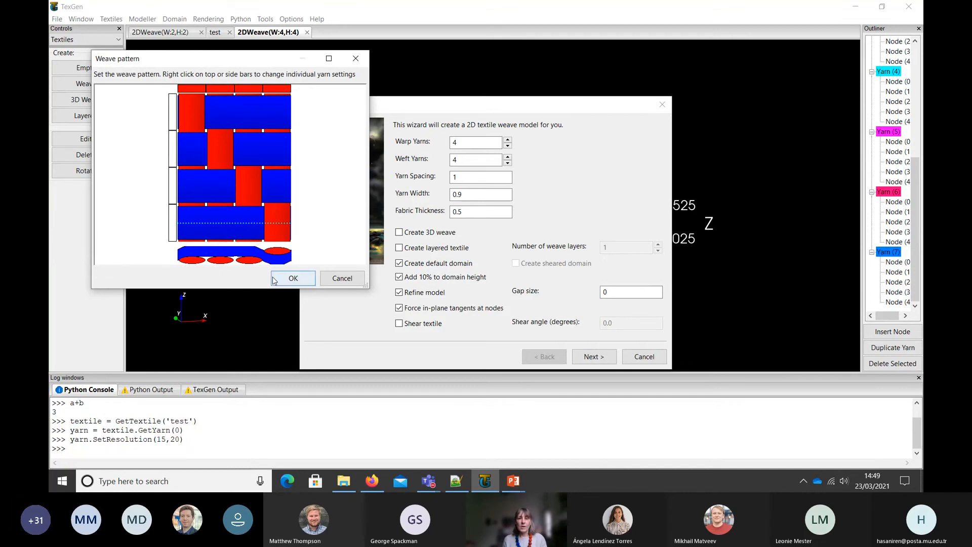
left_click(293, 280)
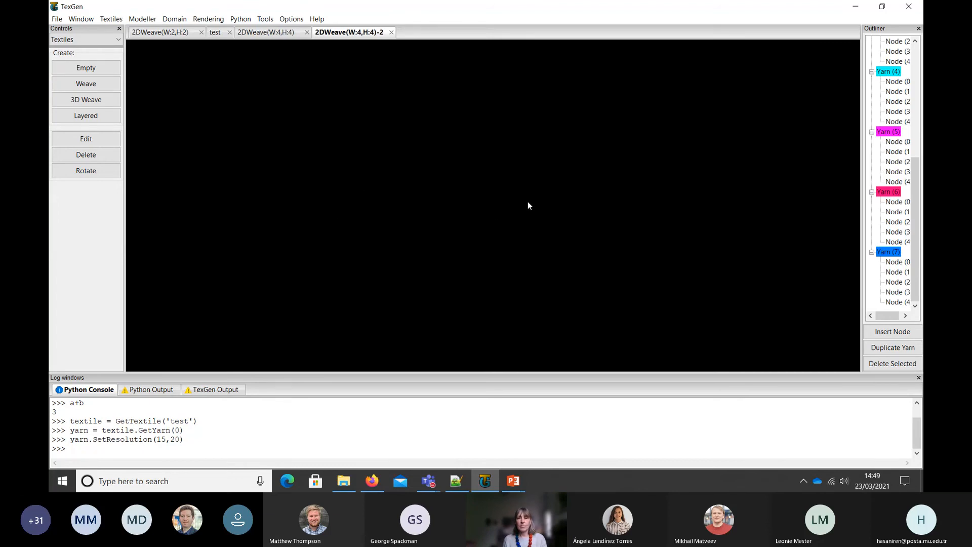
Examine the generated 4x4 weave from above, from the front and from the side.
left_click_drag(655, 174, 660, 256)
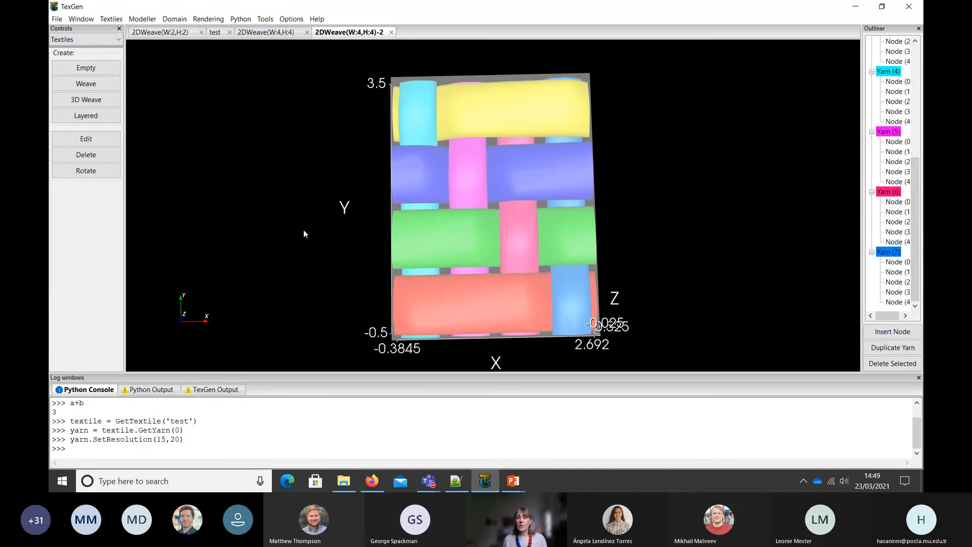
left_click_drag(303, 233, 601, 72)
left_click_drag(701, 134, 410, 191)
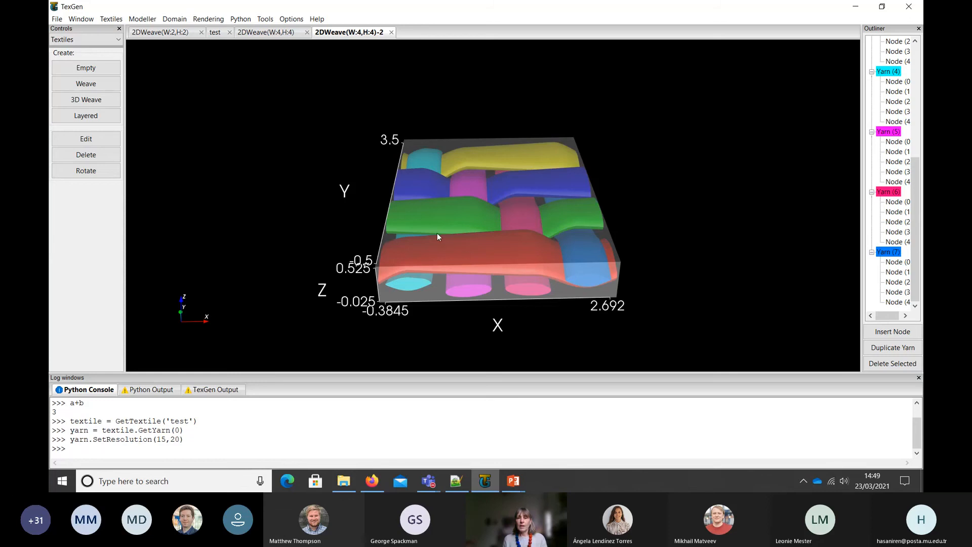
left_click_drag(296, 192, 607, 211)
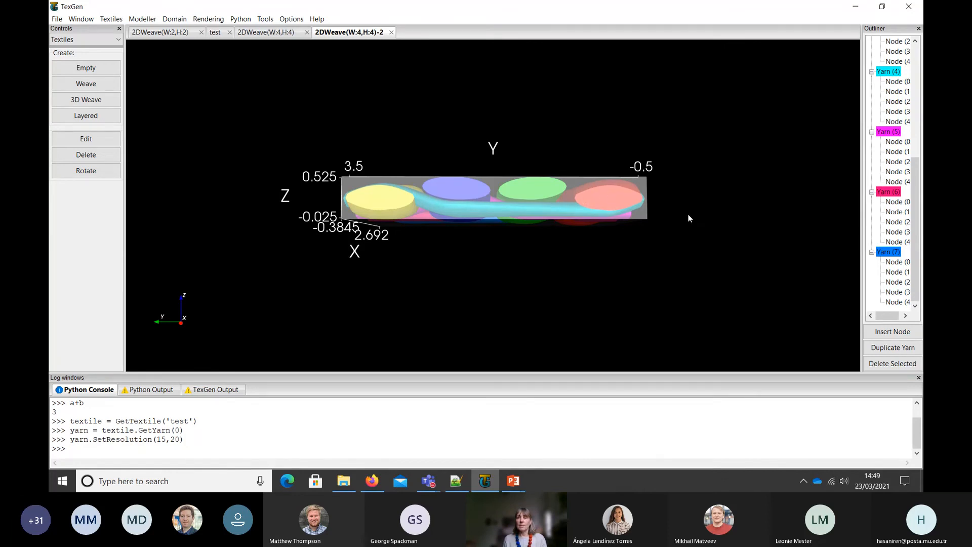
left_click_drag(688, 219, 292, 208)
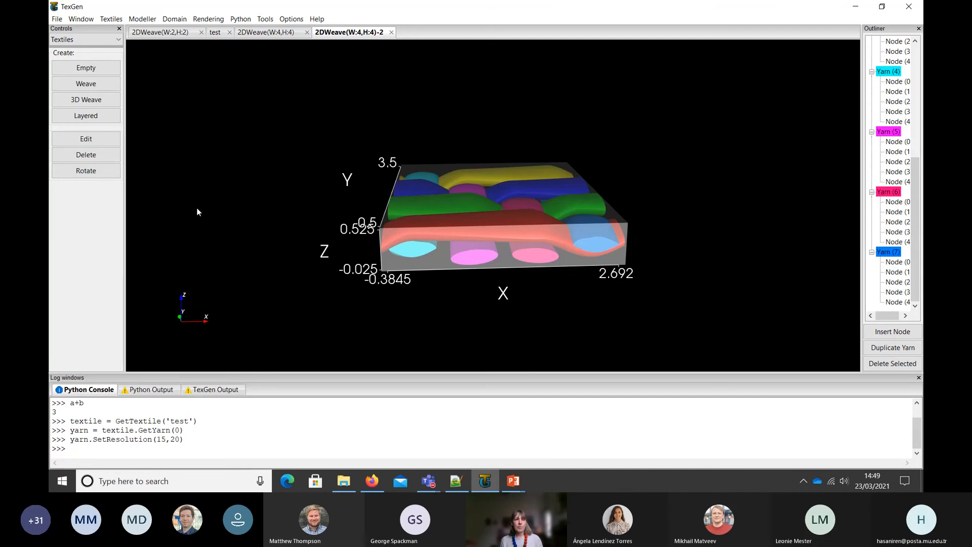
Generate an unrefined 2x2 weave with the vertical yarns on top at the upper-left and lower-right crossings, keeping the other default settings.
left_click(82, 83)
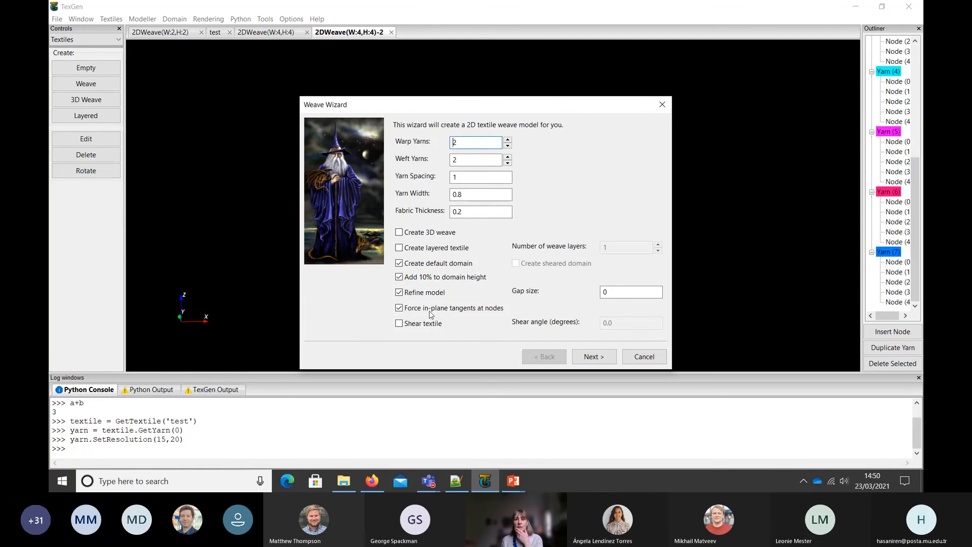
left_click(409, 293)
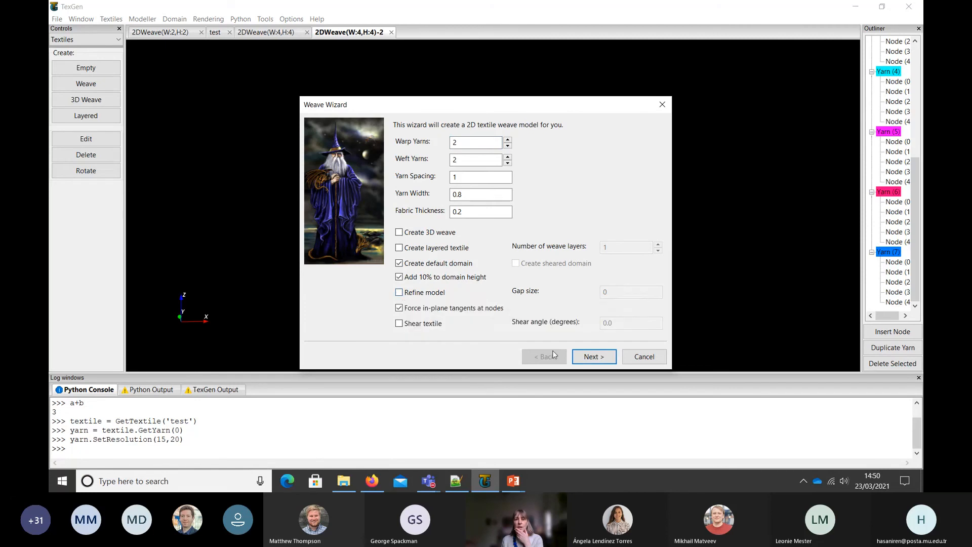
left_click(591, 356)
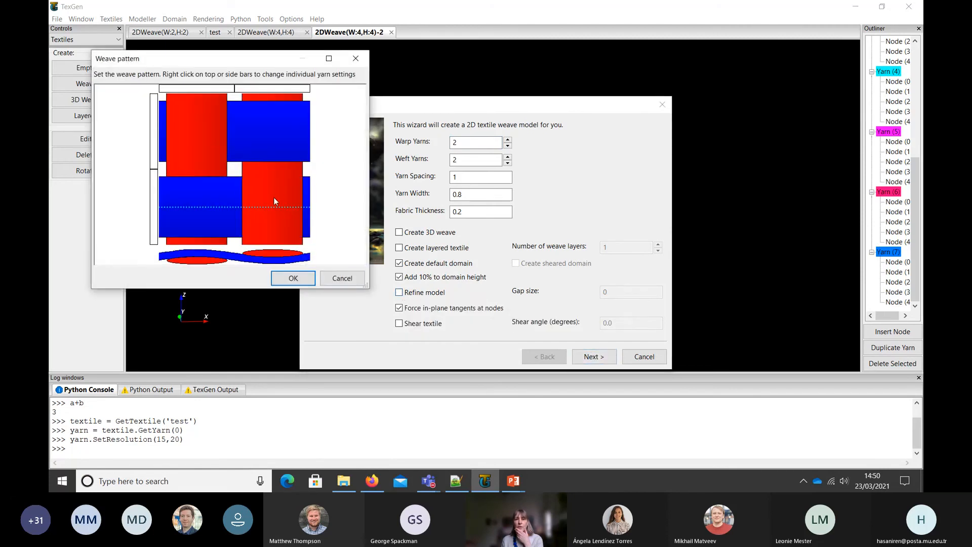
left_click(292, 279)
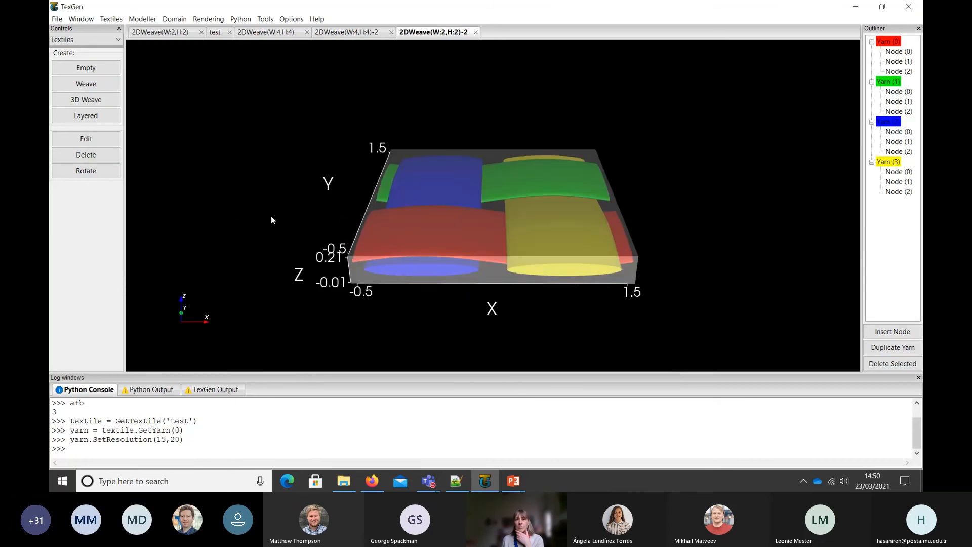
Render the unrefined weave in X-Ray with Textile Interference Depth, and check the yarn intersections in the model and the TexGen output log.
left_click(208, 19)
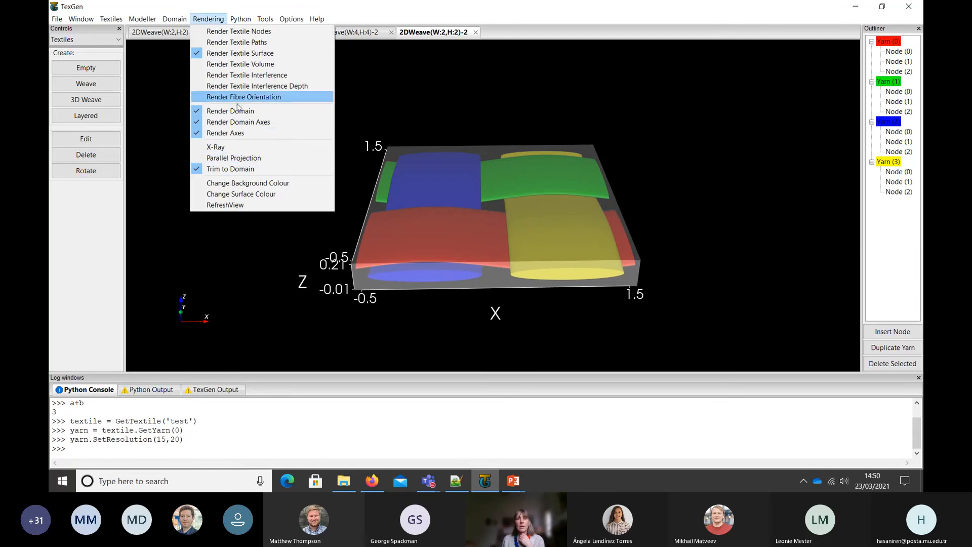
left_click(240, 147)
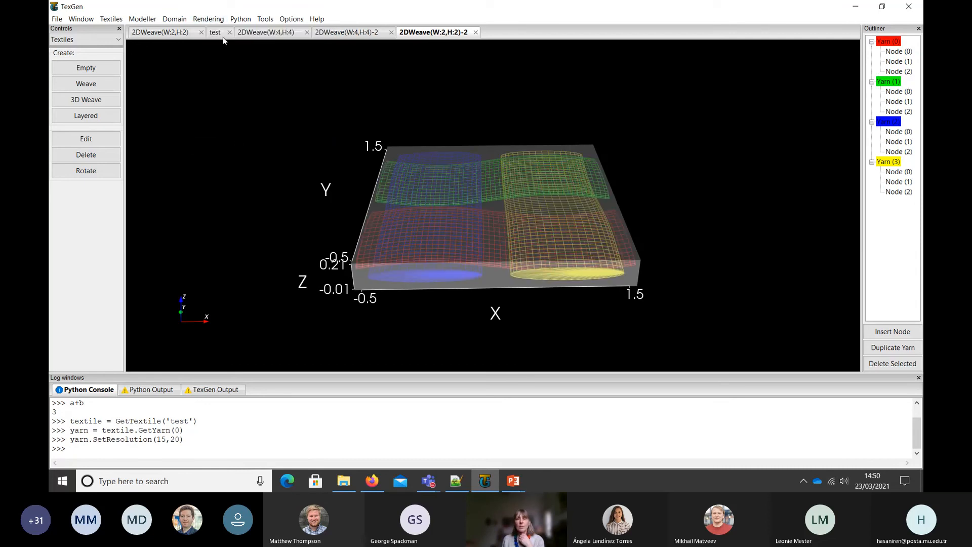
left_click(208, 18)
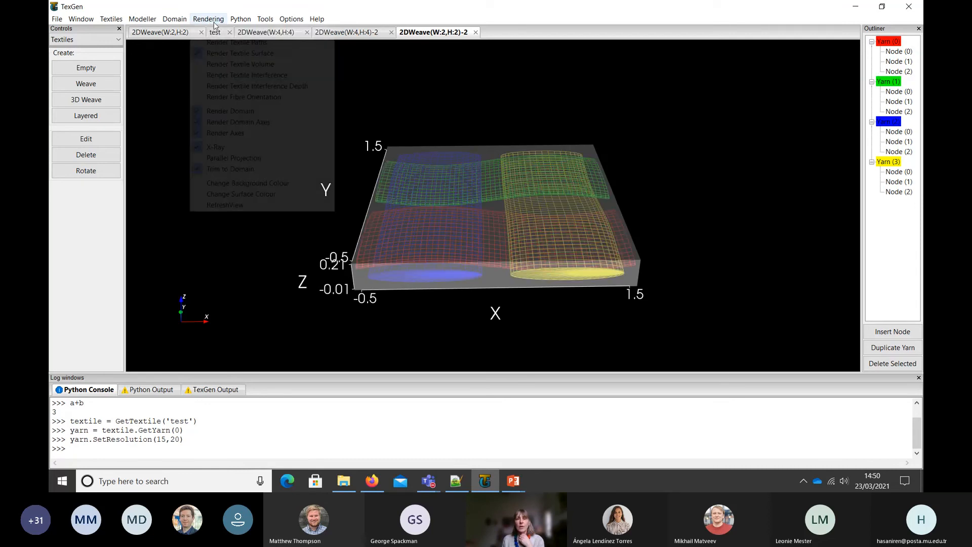
left_click(245, 86)
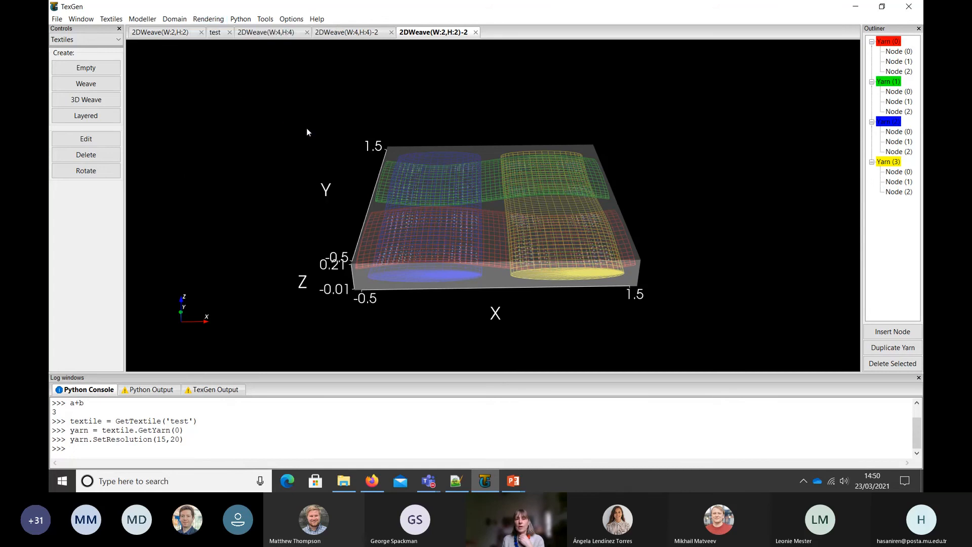
scroll(305, 235, "up", 8)
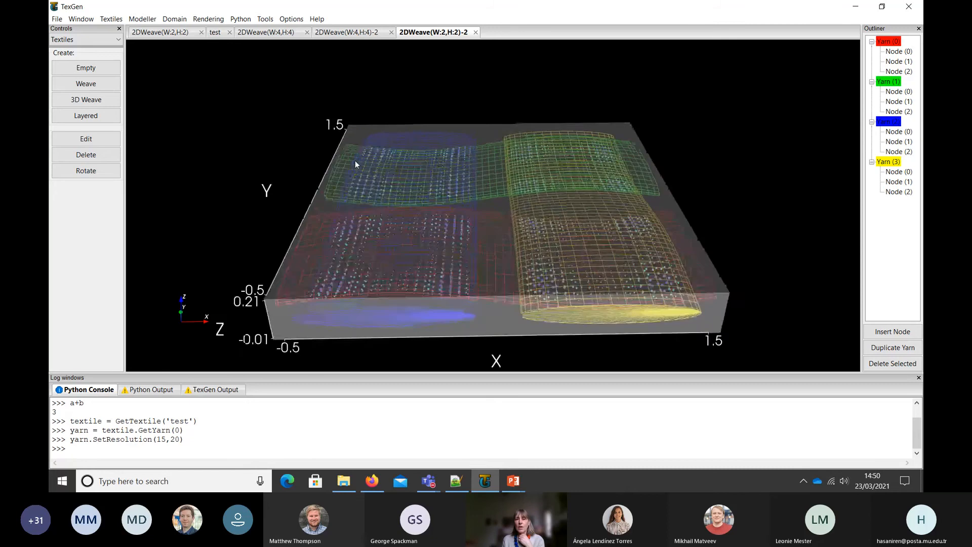
scroll(201, 243, "up", 2)
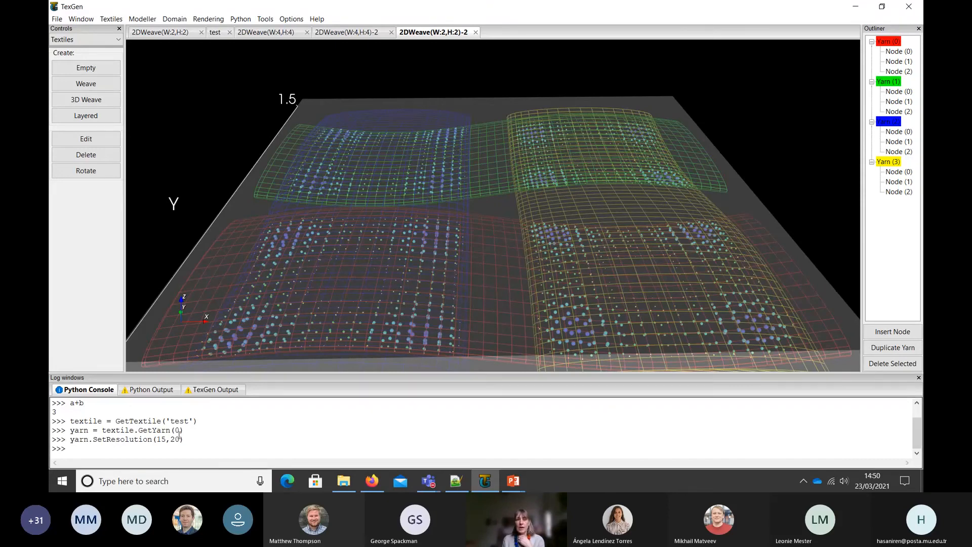
left_click(216, 390)
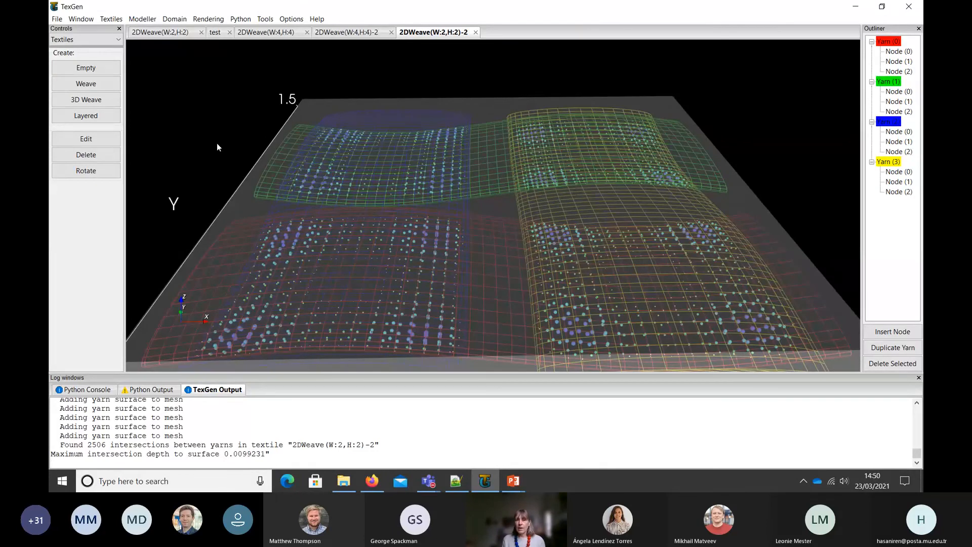
scroll(217, 144, "down", 2)
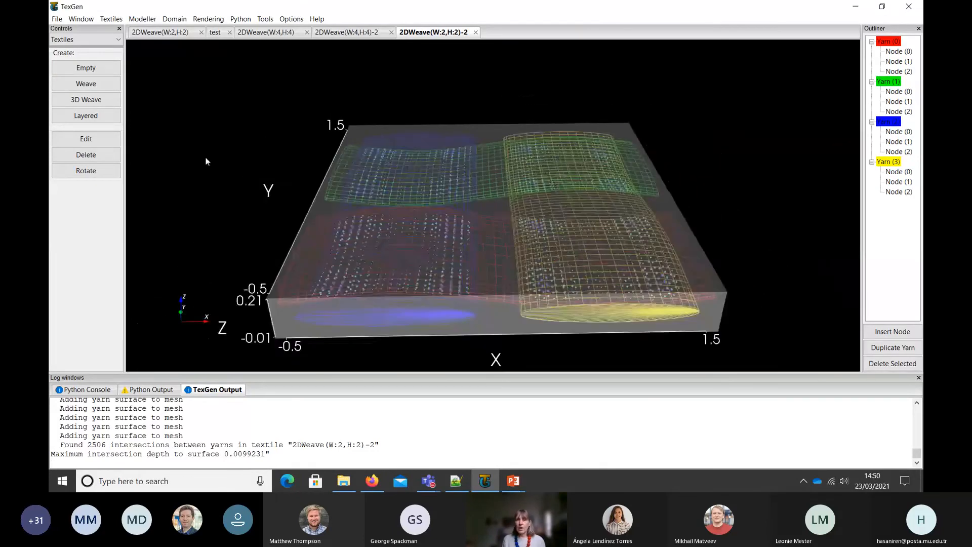
Generate a refined 2x2 weave with the vertical yarns on top at the upper-right and lower-left crossings.
left_click(82, 85)
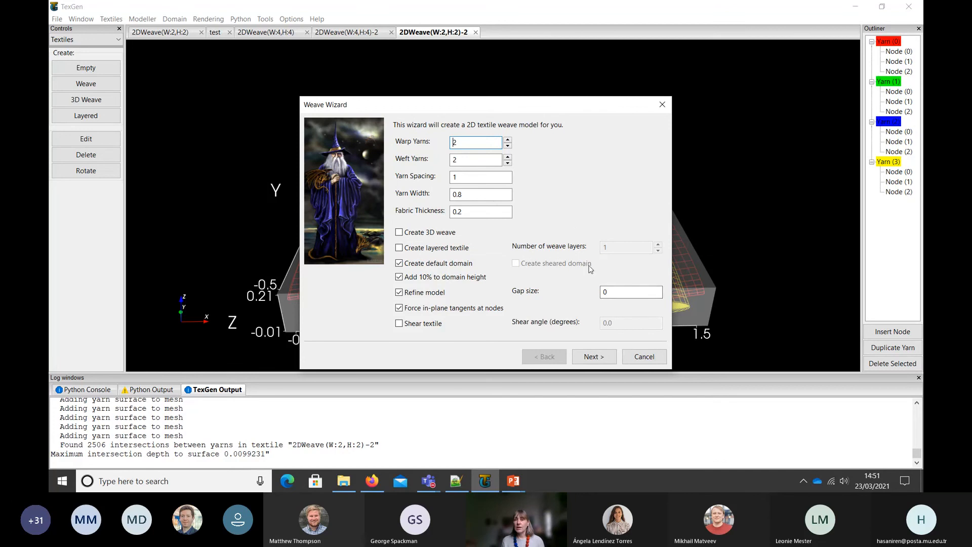
left_click(590, 356)
left_click(273, 137)
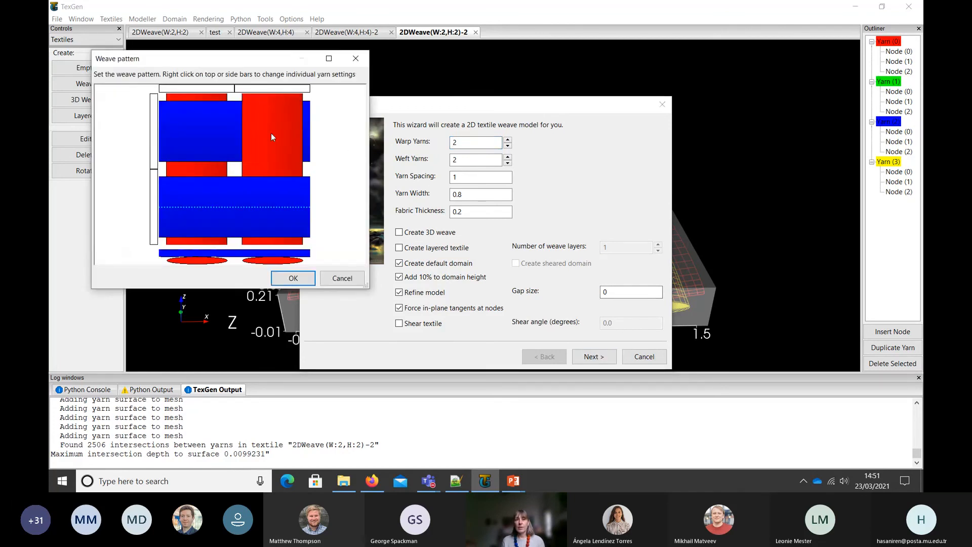
left_click(200, 205)
left_click(285, 279)
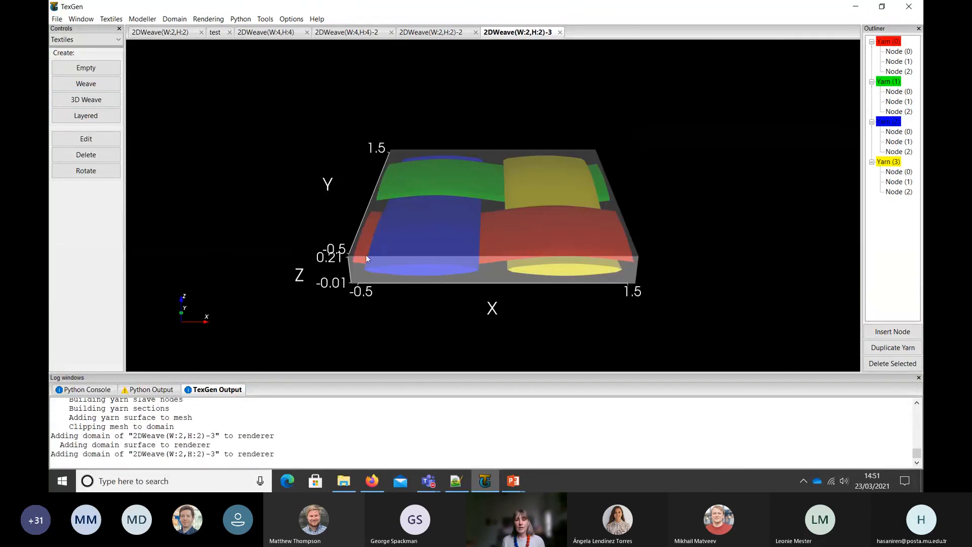
Render the refined weave in X-Ray with Textile Interference Depth, and inspect it up close for yarn intersections.
left_click(208, 19)
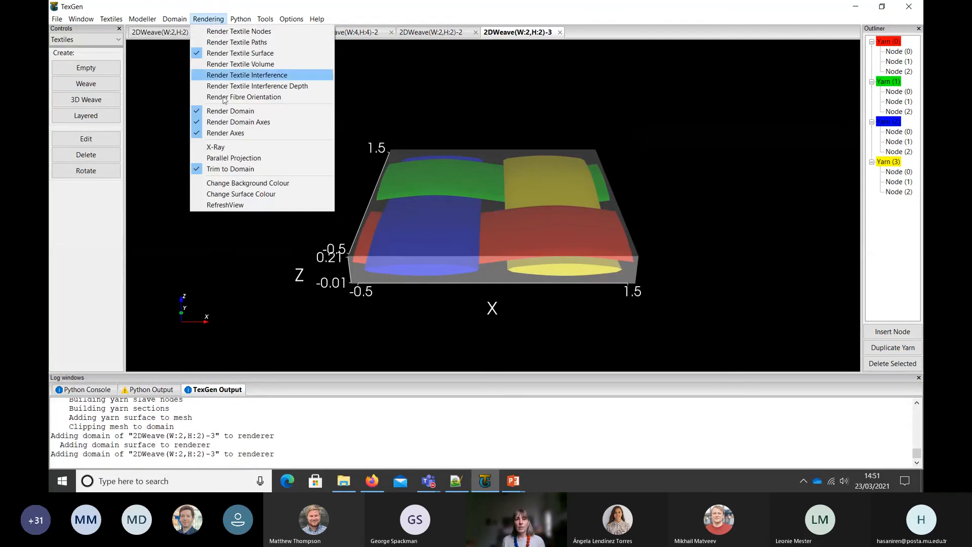
left_click(225, 147)
left_click(208, 20)
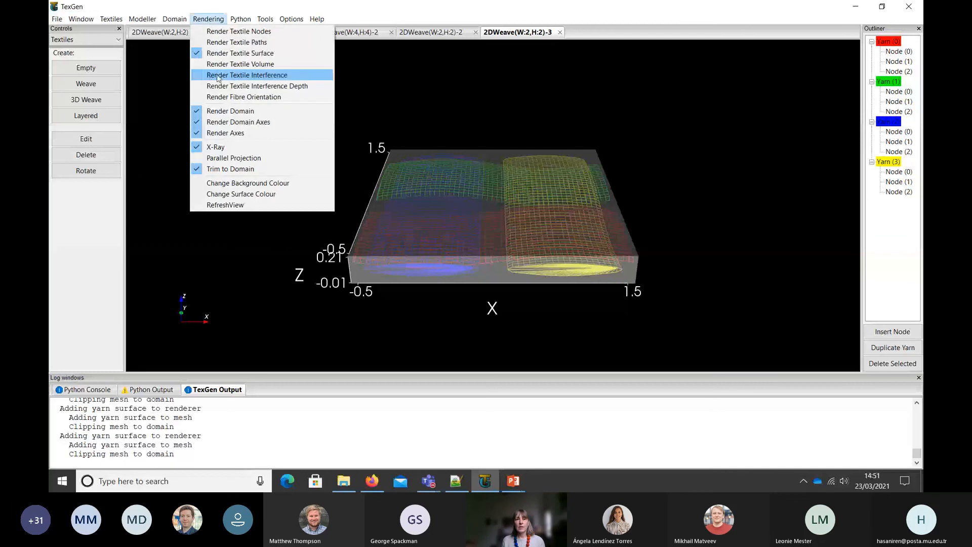
left_click(235, 89)
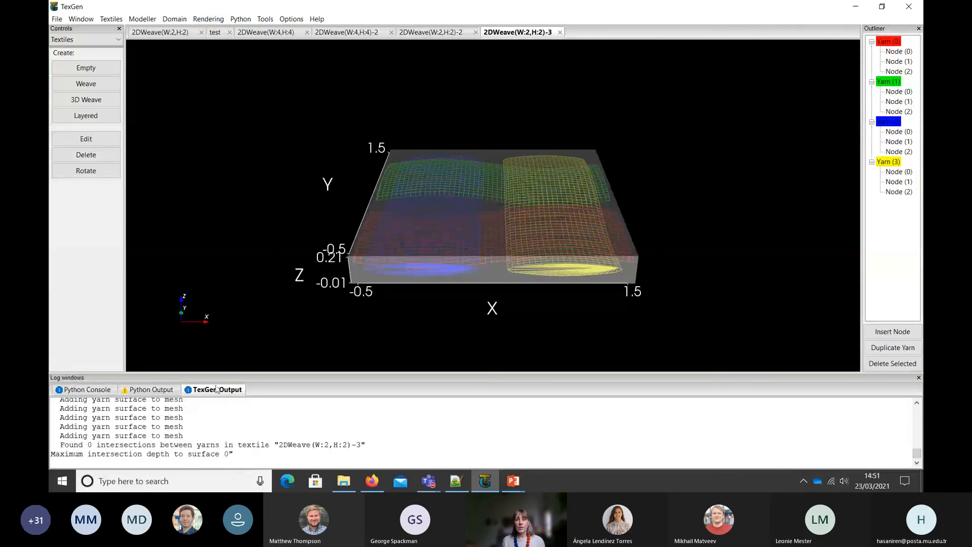
right_click_drag(288, 257, 337, 197)
left_click_drag(220, 282, 279, 312)
right_click_drag(278, 309, 318, 257)
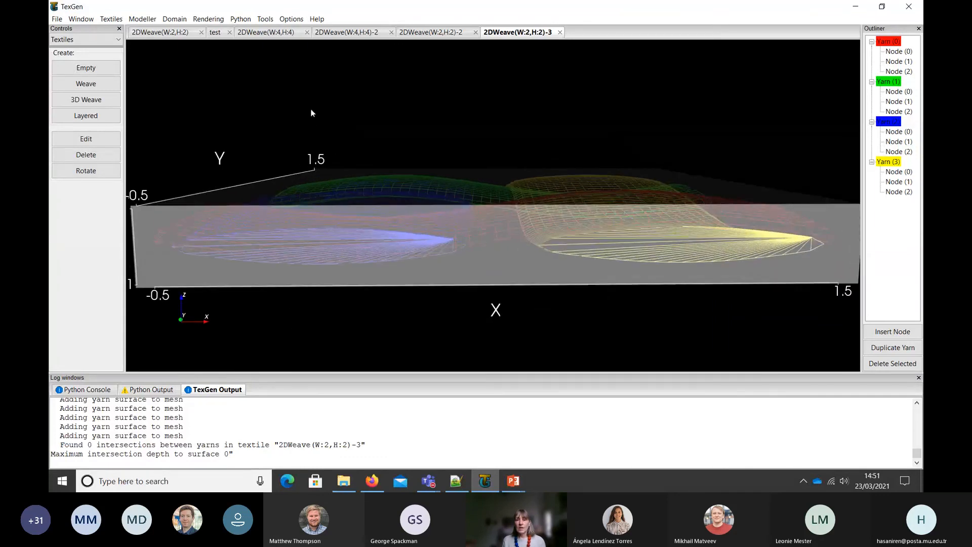
Turn off X-Ray rendering and examine the refined weave's solid yarn surfaces and cross-sections from the front and above.
left_click(208, 18)
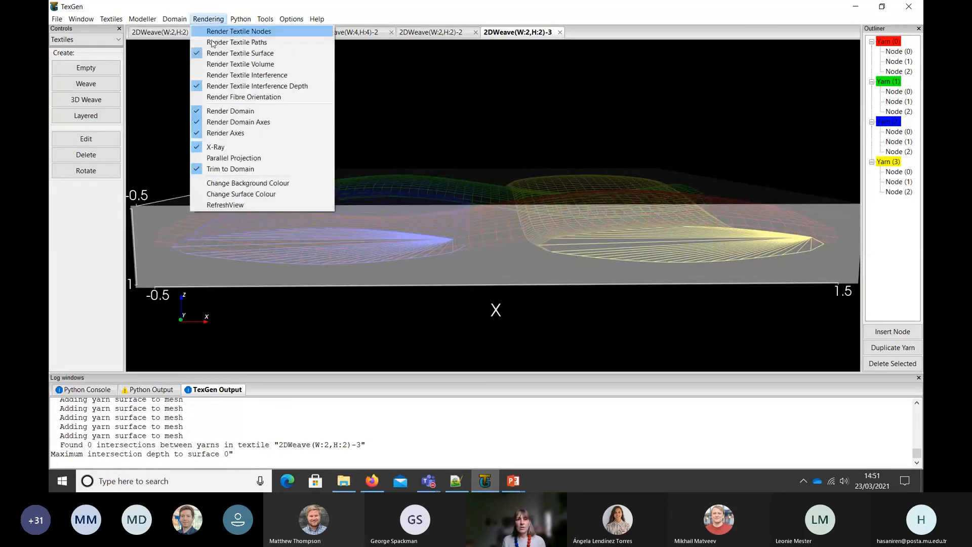
left_click(239, 147)
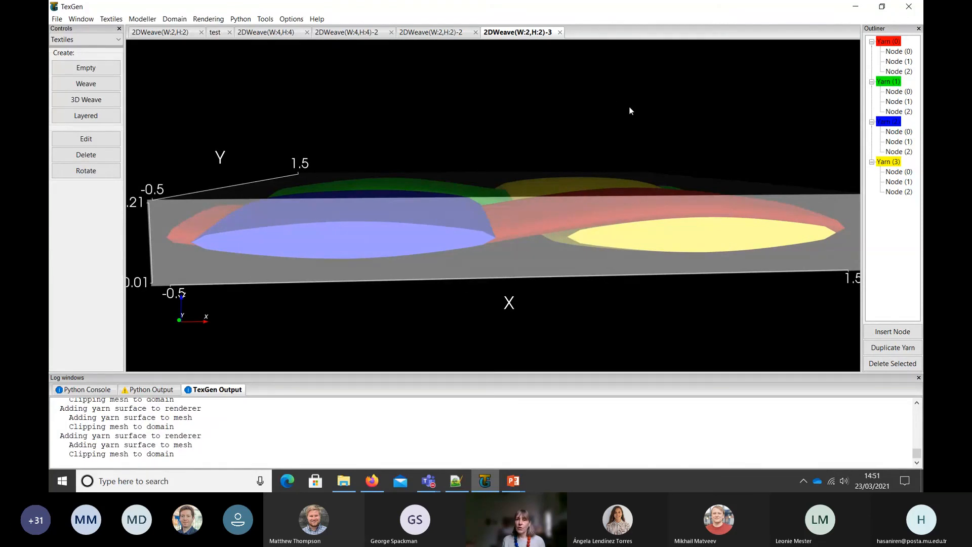
left_click_drag(630, 107, 616, 110)
right_click_drag(671, 71, 659, 127)
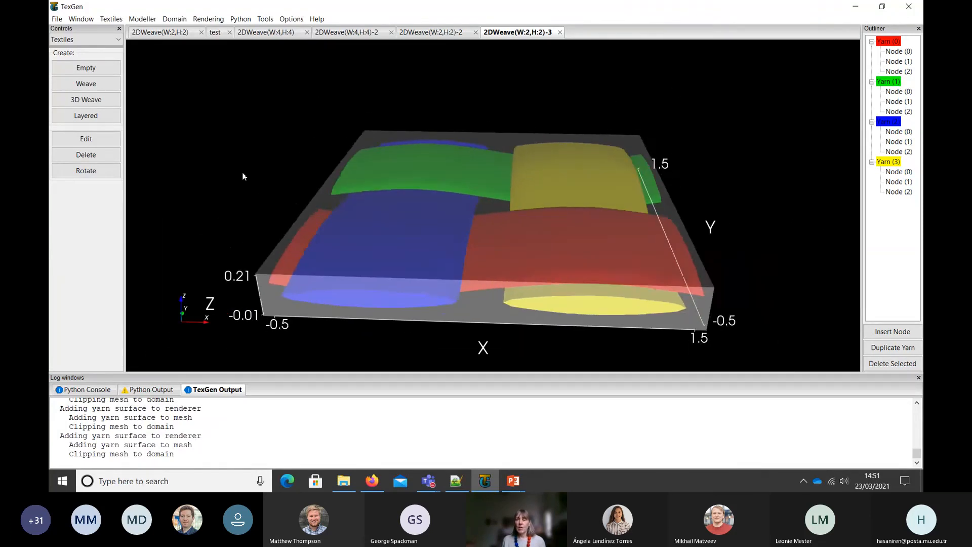
left_click_drag(243, 177, 301, 268)
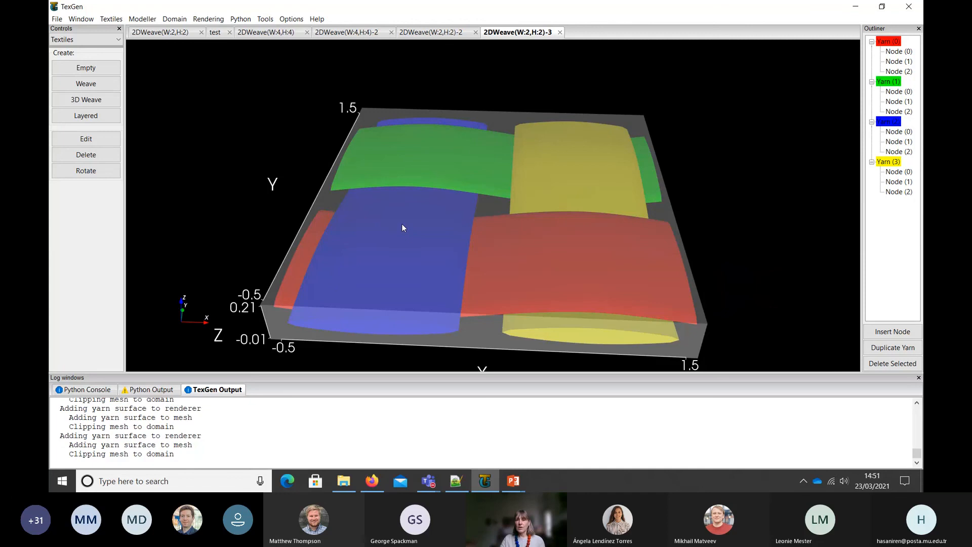
left_click_drag(244, 207, 224, 176)
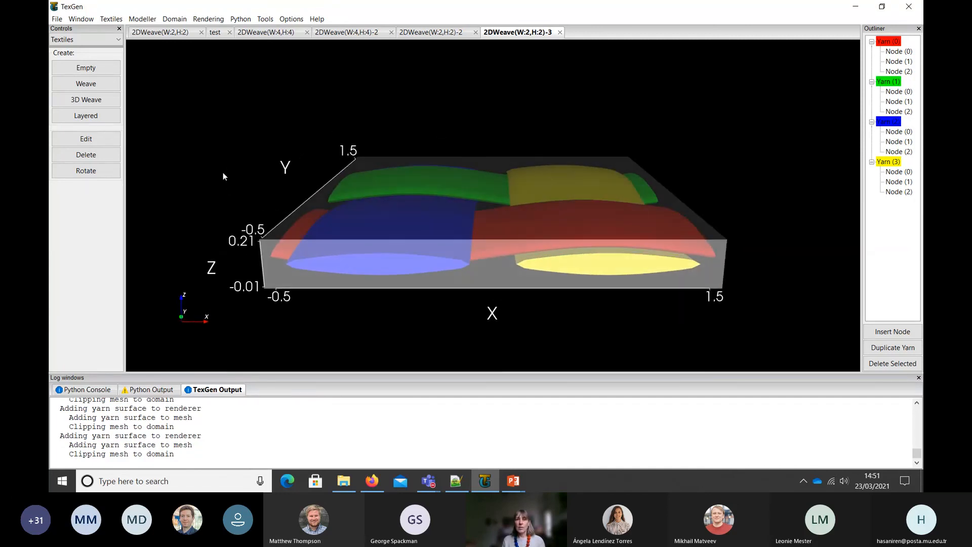
Inspect the cross-section settings at Node 0 of Yarn (2) in the Modeller, and close them without making changes.
left_click(383, 227)
left_click(86, 39)
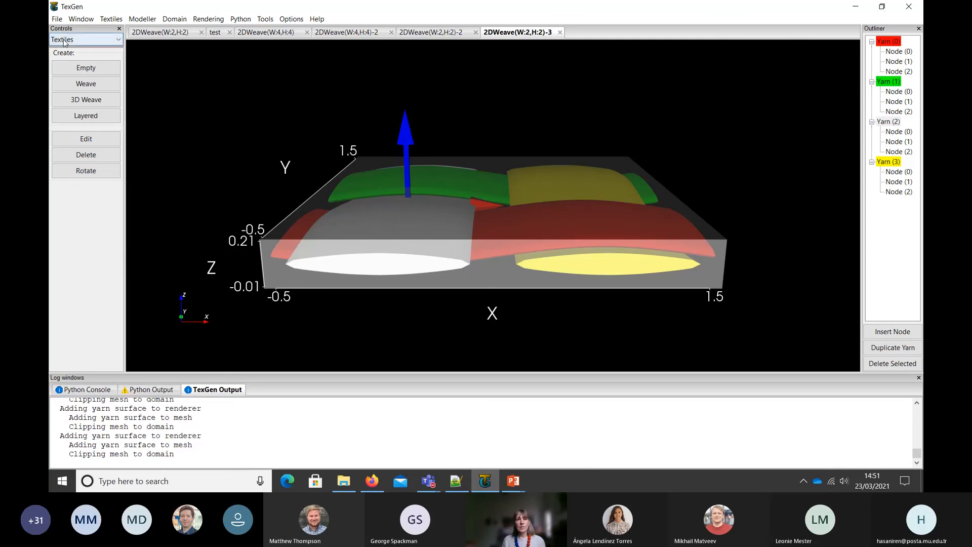
left_click(80, 58)
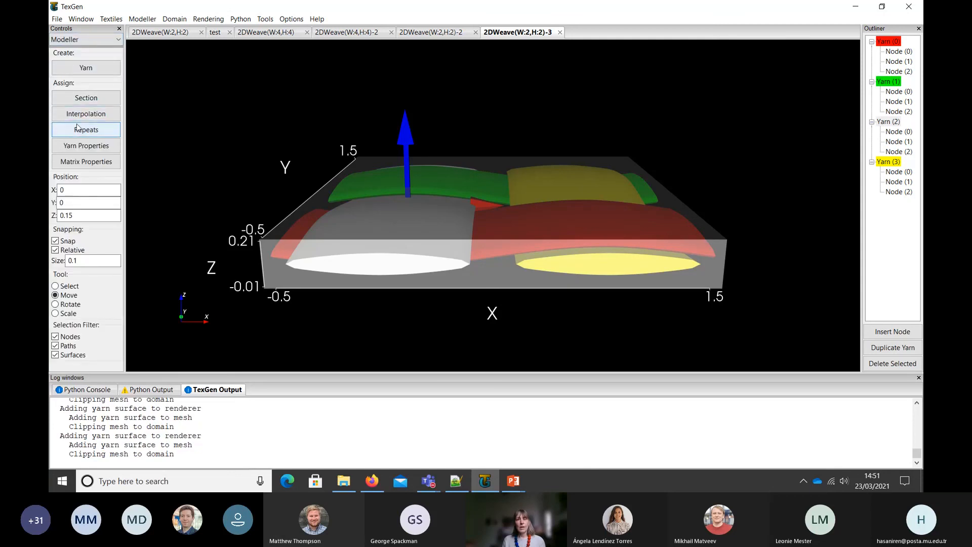
left_click(80, 99)
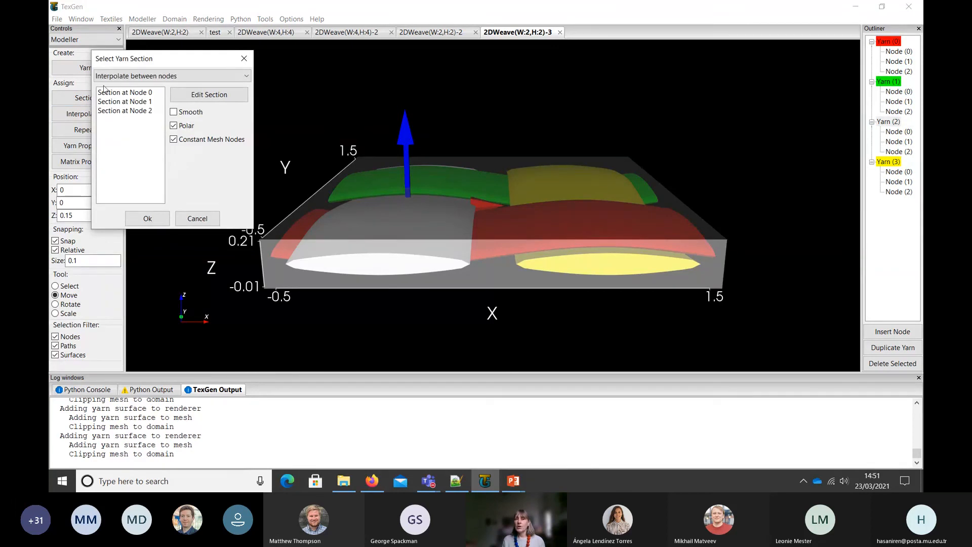
left_click(126, 96)
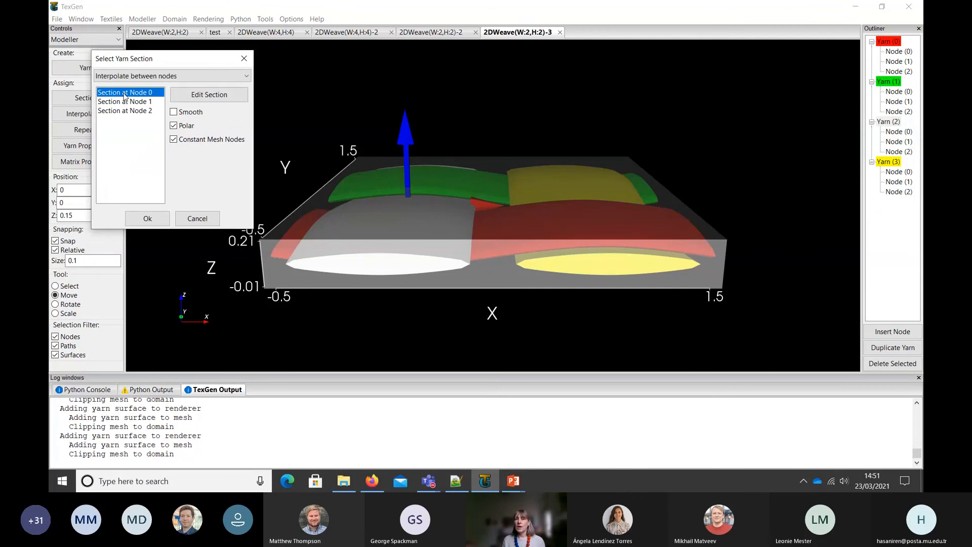
left_click(210, 95)
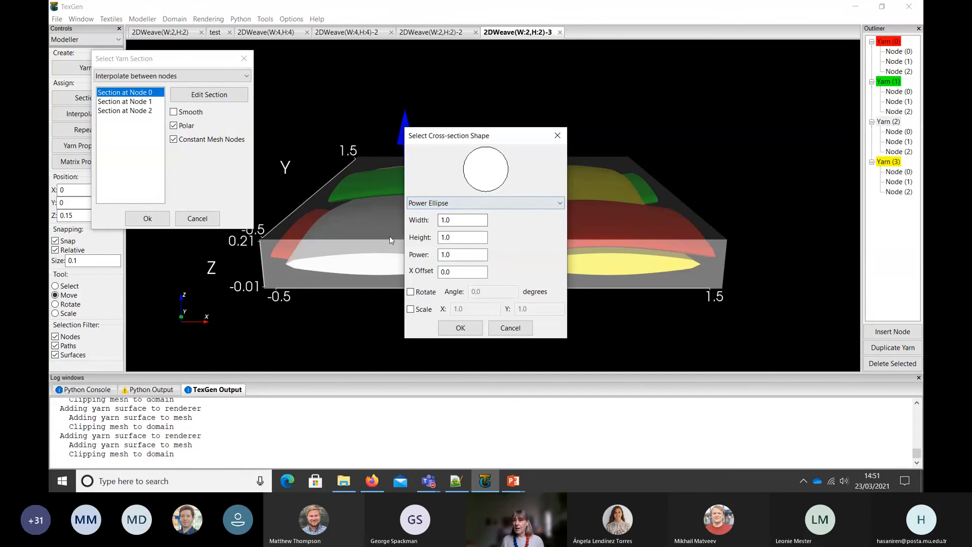
left_click(557, 136)
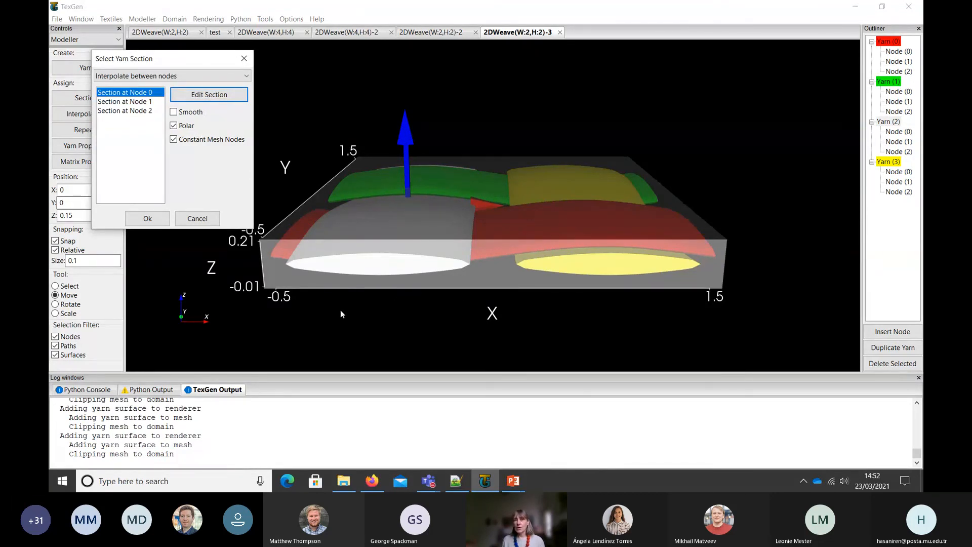
left_click(244, 59)
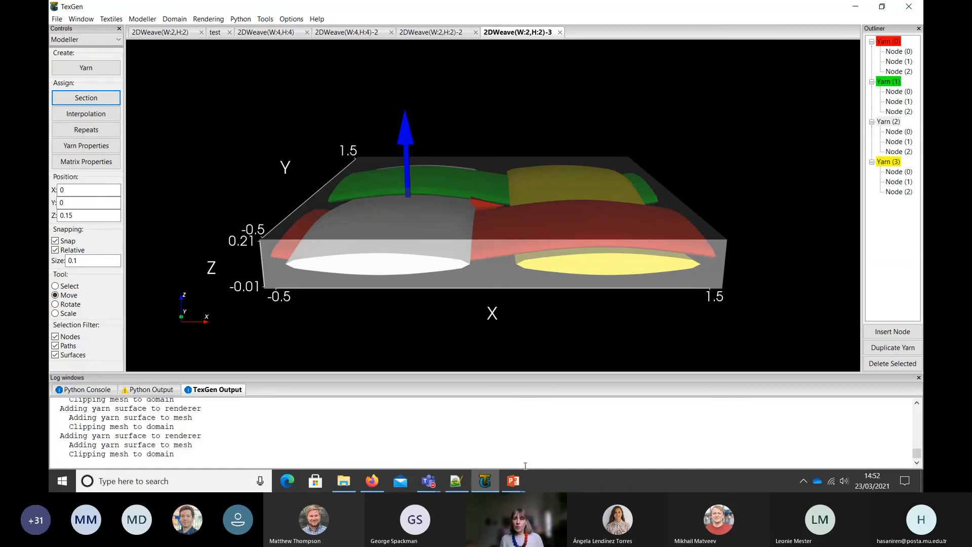
Switch to the Webinar 1 presentation in PowerPoint.
left_click(515, 490)
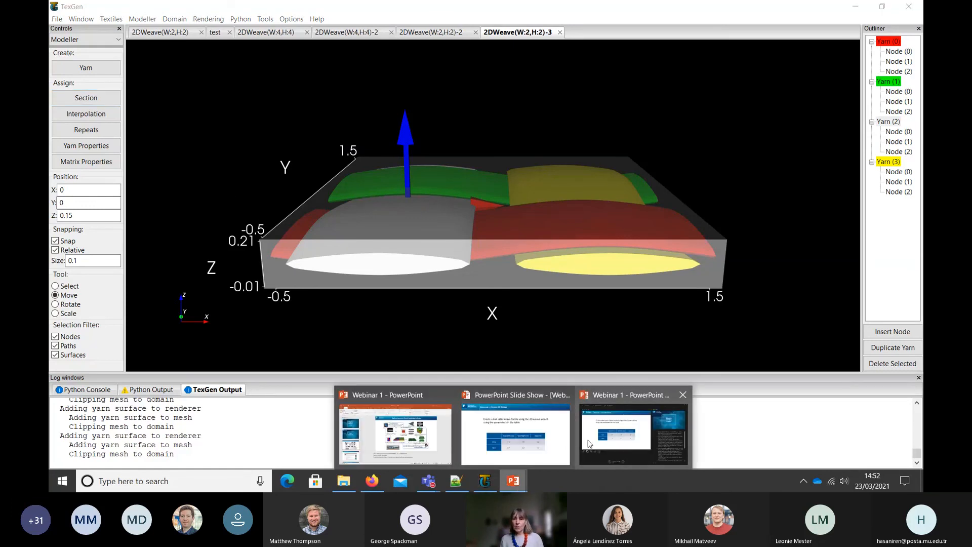